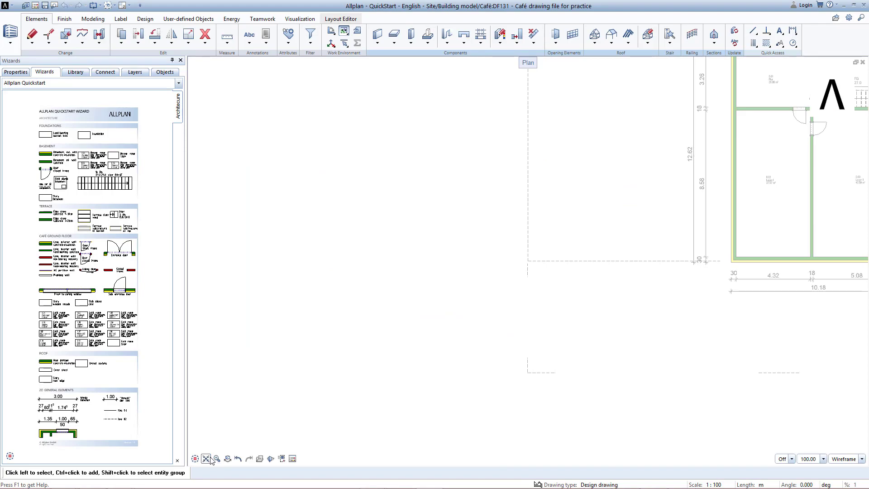
Step: Draw the café's rectangular exterior concrete+insulation wall between the opposite outer corner marks, with the insulation facing outward
{"action": "left_click", "coordinate": [206, 458]}
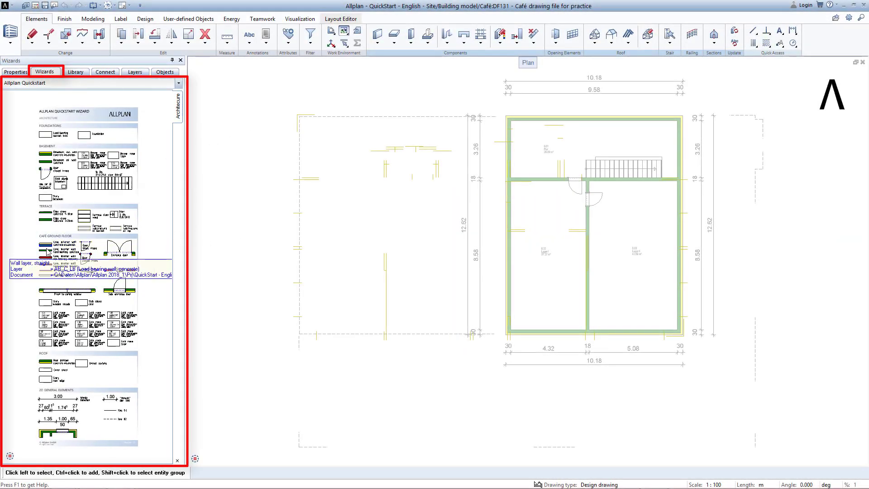
{"action": "scroll", "coordinate": [48, 252], "scroll_direction": "up", "scroll_amount": 5}
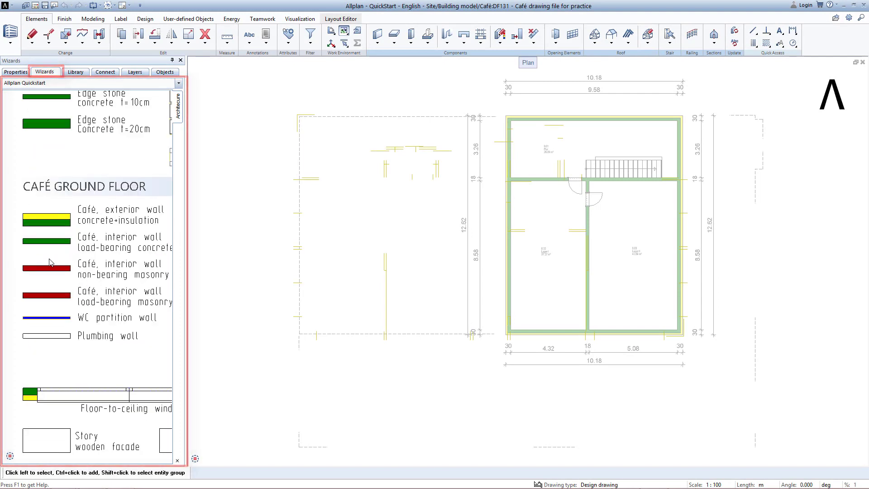
{"action": "left_click", "coordinate": [56, 226]}
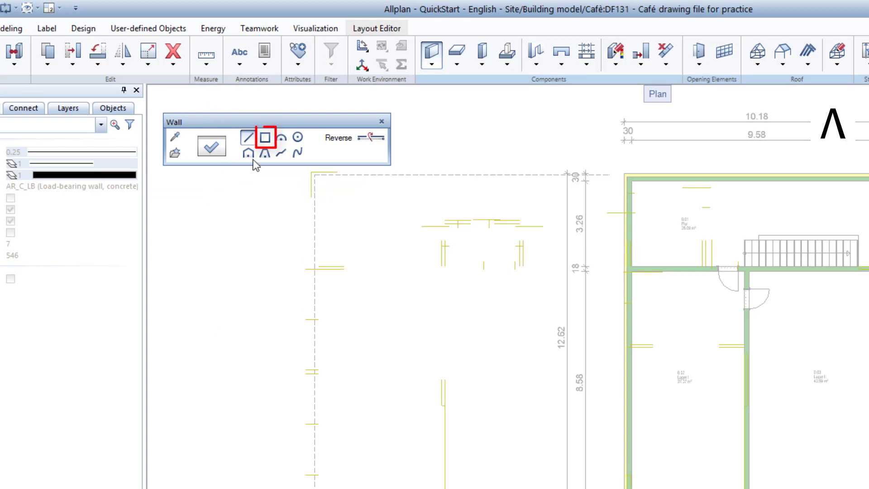
{"action": "left_click", "coordinate": [266, 141]}
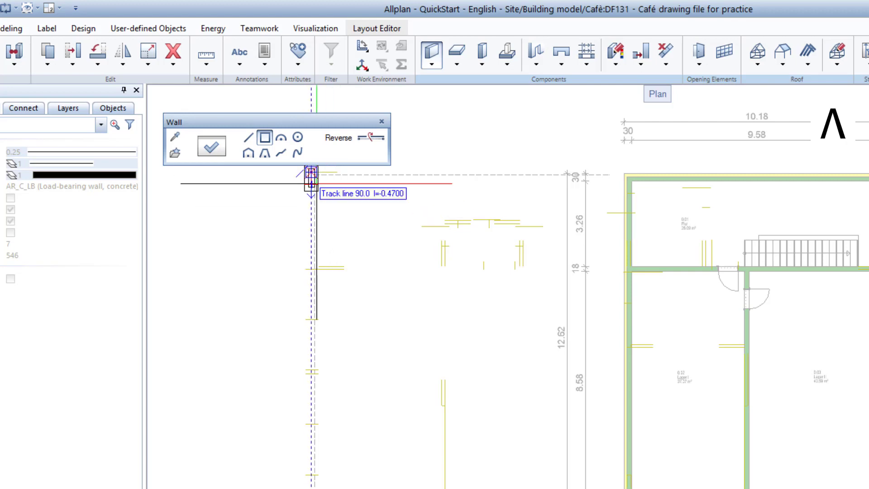
{"action": "left_click", "coordinate": [378, 139]}
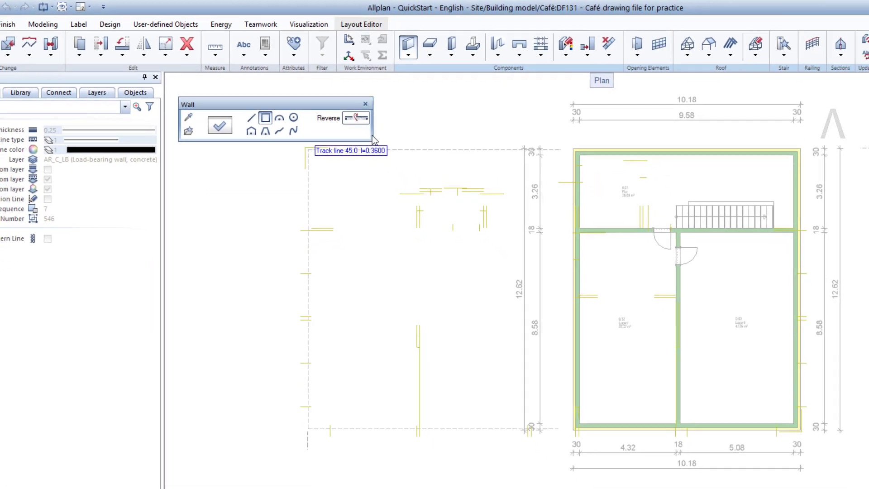
{"action": "scroll", "coordinate": [671, 336], "scroll_direction": "up", "scroll_amount": 5}
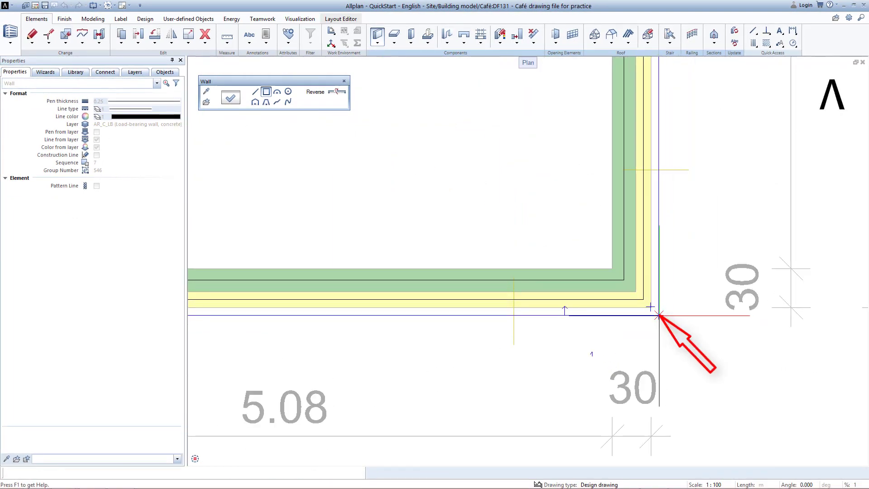
{"action": "left_click", "coordinate": [657, 313]}
{"action": "key", "text": "Escape"}
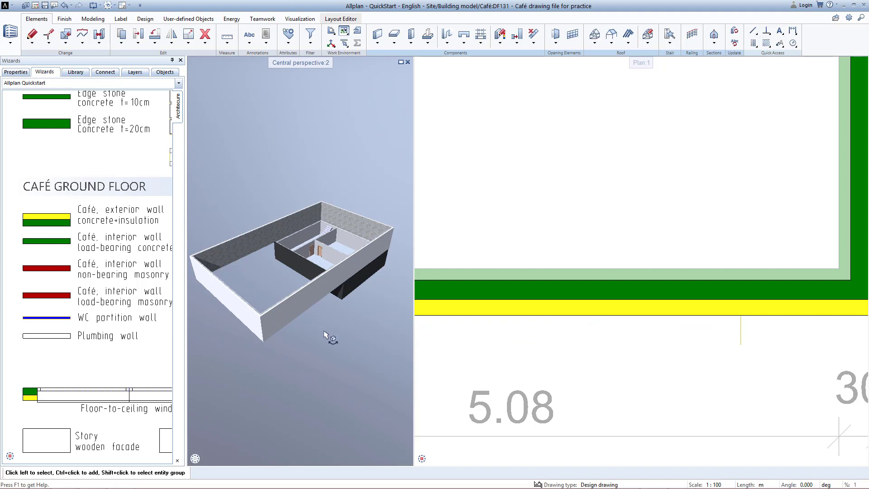
Step: Check the exterior walls in perspective and plan, and turn off the basement drawing so only the café ground floor is displayed
{"action": "left_click_drag", "start_coordinate": [330, 344], "coordinate": [362, 385]}
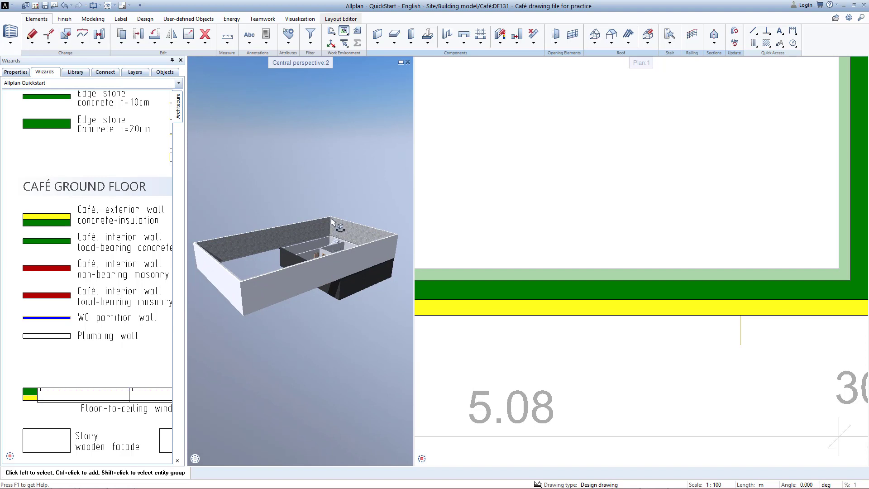
{"action": "left_click_drag", "start_coordinate": [298, 326], "coordinate": [239, 356]}
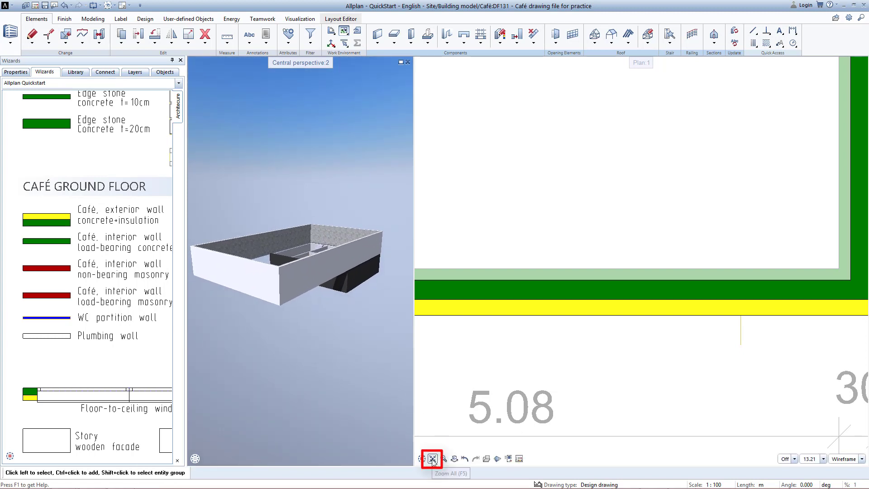
{"action": "left_click", "coordinate": [433, 459]}
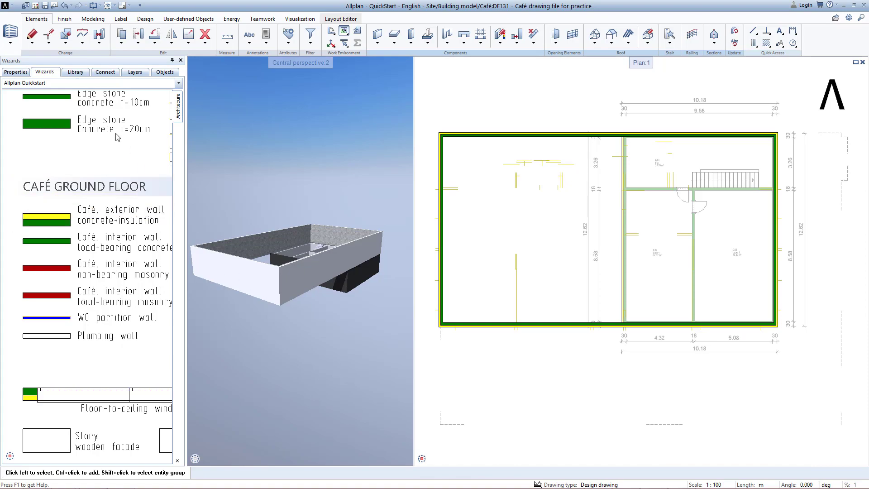
{"action": "left_click", "coordinate": [35, 6]}
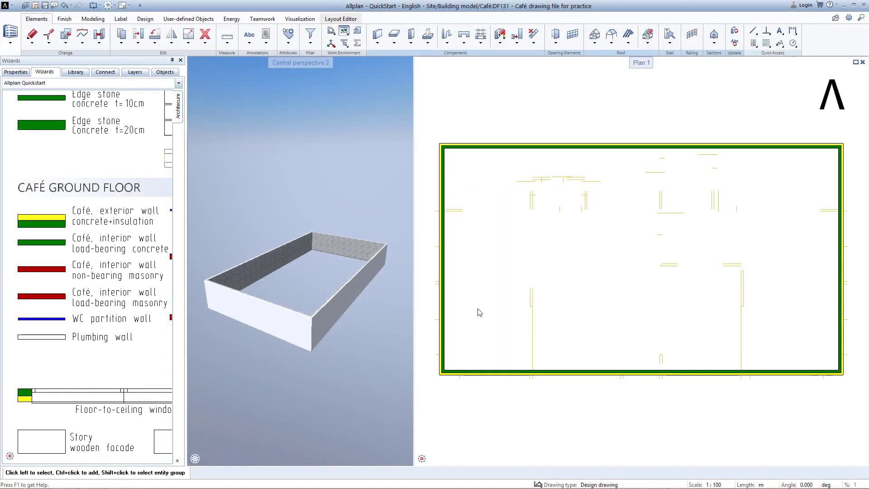
Step: Draw a straight load-bearing masonry interior wall lengthwise across the café, between the inner faces of the two short exterior walls at the guide marks
{"action": "double_click", "coordinate": [46, 300]}
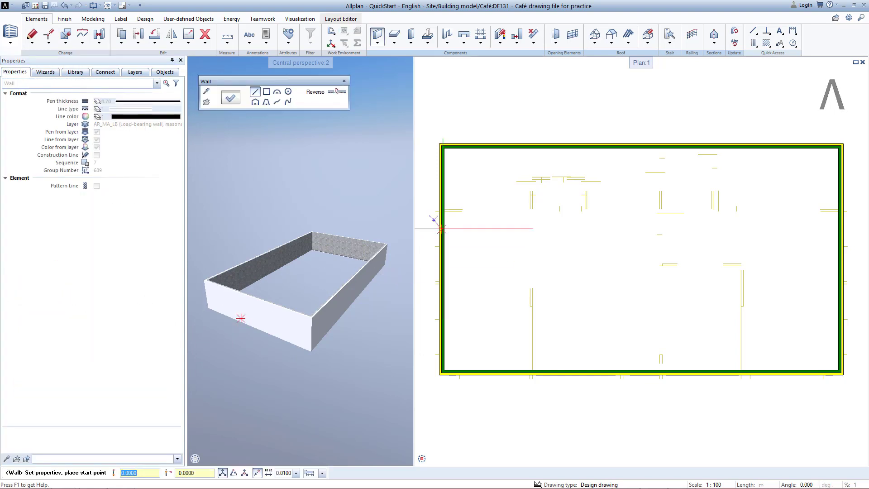
{"action": "scroll", "coordinate": [441, 228], "scroll_direction": "up", "scroll_amount": 6}
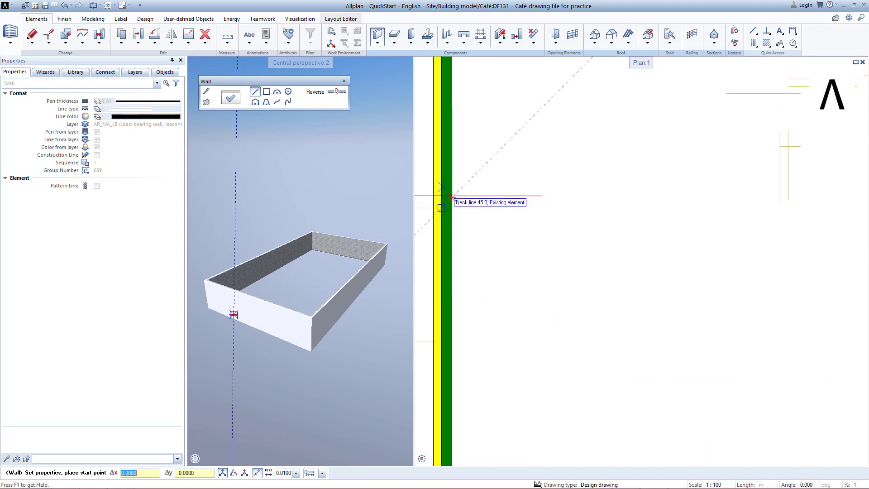
{"action": "left_click", "coordinate": [452, 199]}
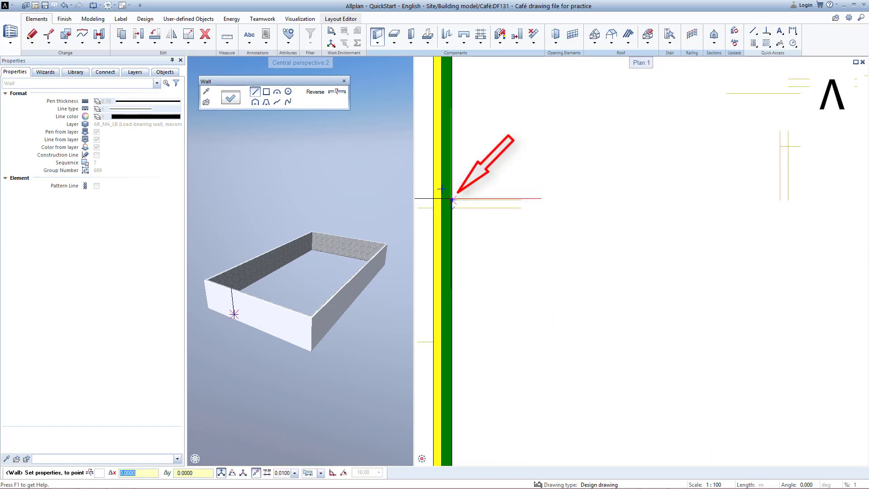
{"action": "scroll", "coordinate": [715, 246], "scroll_direction": "down", "scroll_amount": 5}
{"action": "middle_click_drag", "start_coordinate": [702, 257], "coordinate": [488, 259]}
{"action": "scroll", "coordinate": [758, 241], "scroll_direction": "up", "scroll_amount": 4}
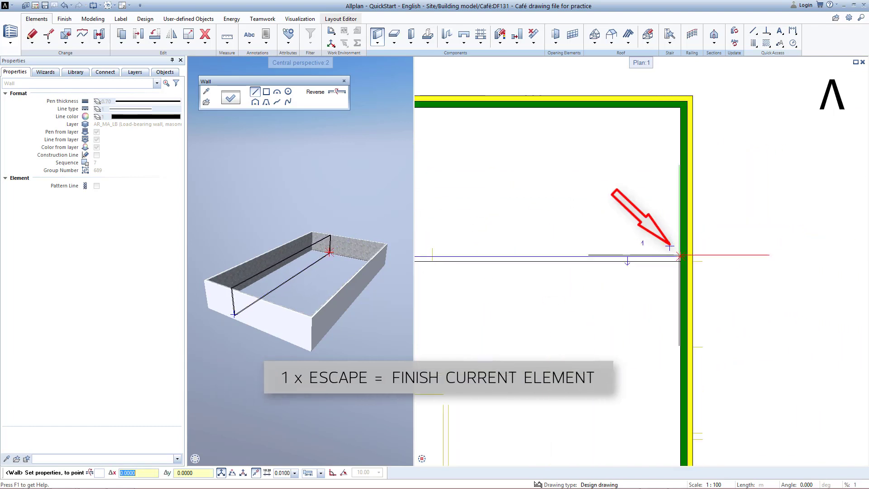
{"action": "left_click", "coordinate": [673, 237]}
{"action": "key", "text": "Escape"}
{"action": "key", "text": "Escape"}
{"action": "key", "text": "Escape"}
{"action": "key", "text": "Escape"}
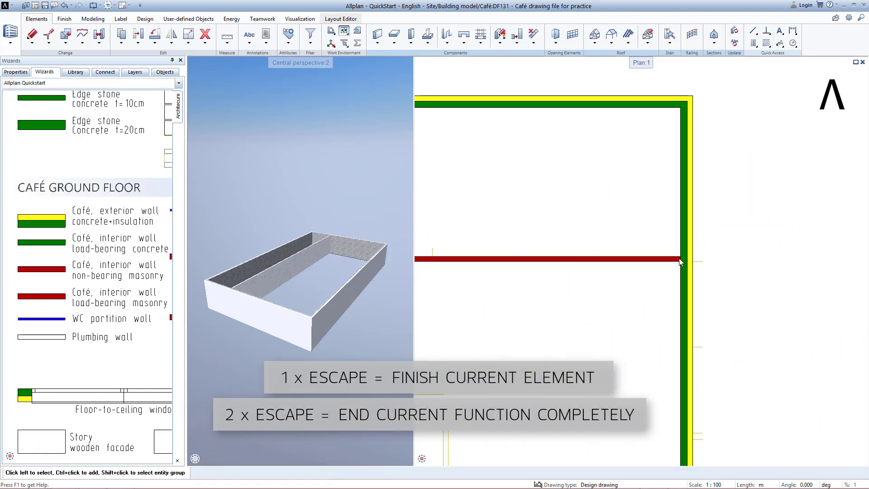
Step: Draw the first non-bearing masonry cross wall from the lengthwise masonry wall to the upper exterior wall at the leftmost guide marks
{"action": "double_click", "coordinate": [56, 270]}
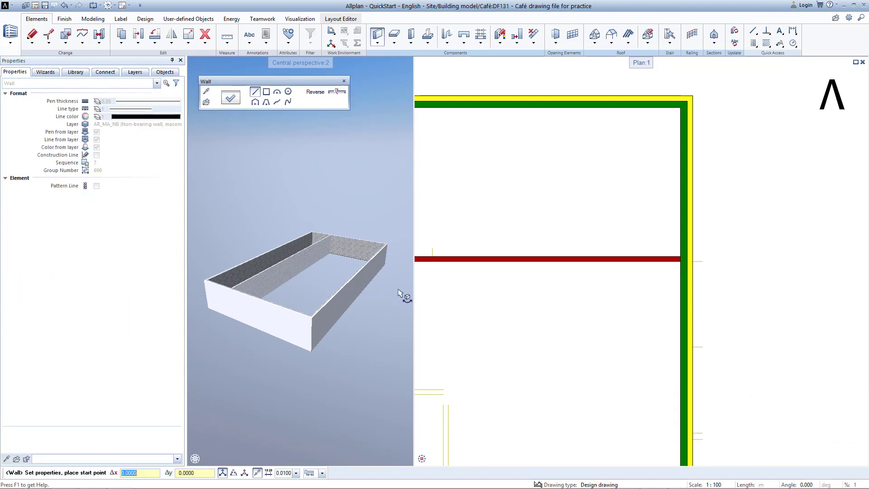
{"action": "scroll", "coordinate": [422, 288], "scroll_direction": "down", "scroll_amount": 5}
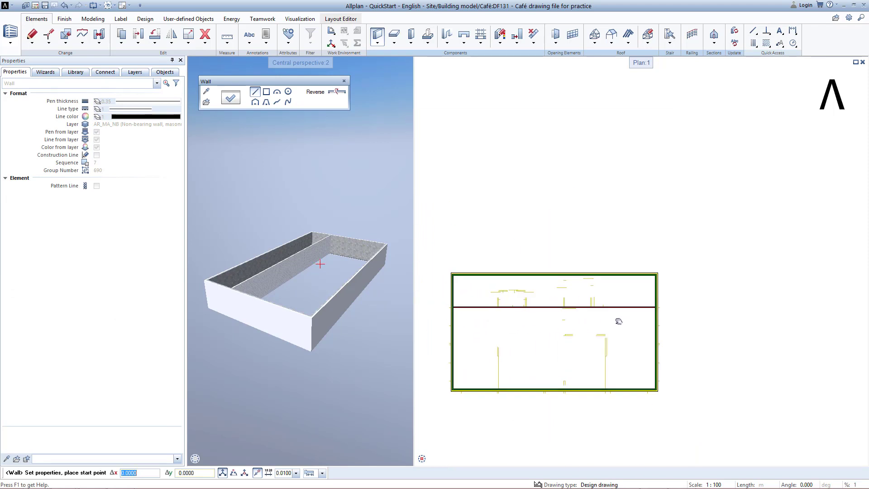
{"action": "scroll", "coordinate": [529, 317], "scroll_direction": "up", "scroll_amount": 4}
{"action": "left_click", "coordinate": [566, 290]}
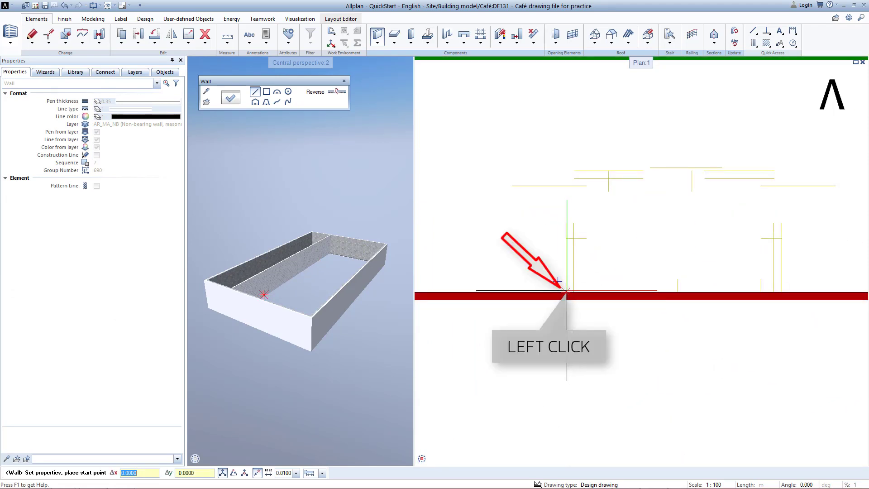
{"action": "scroll", "coordinate": [546, 219], "scroll_direction": "down", "scroll_amount": 3}
{"action": "middle_click_drag", "start_coordinate": [551, 217], "coordinate": [547, 301]}
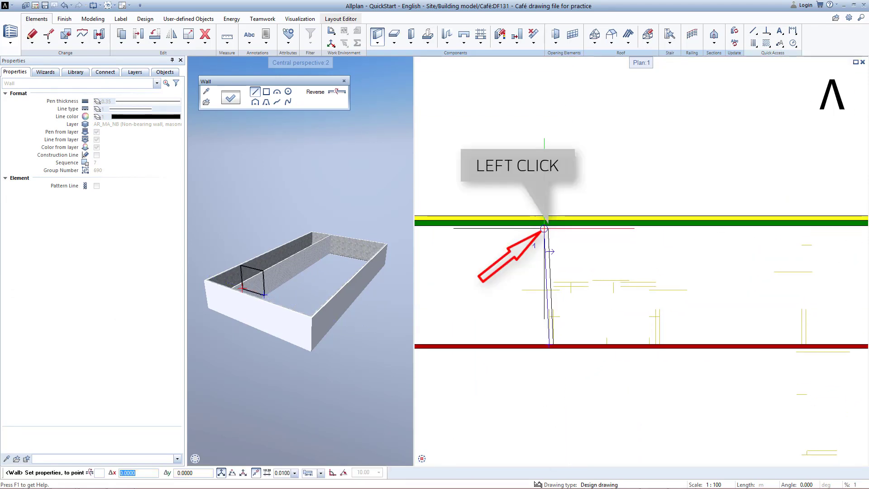
{"action": "left_click", "coordinate": [548, 225]}
{"action": "key", "text": "Escape"}
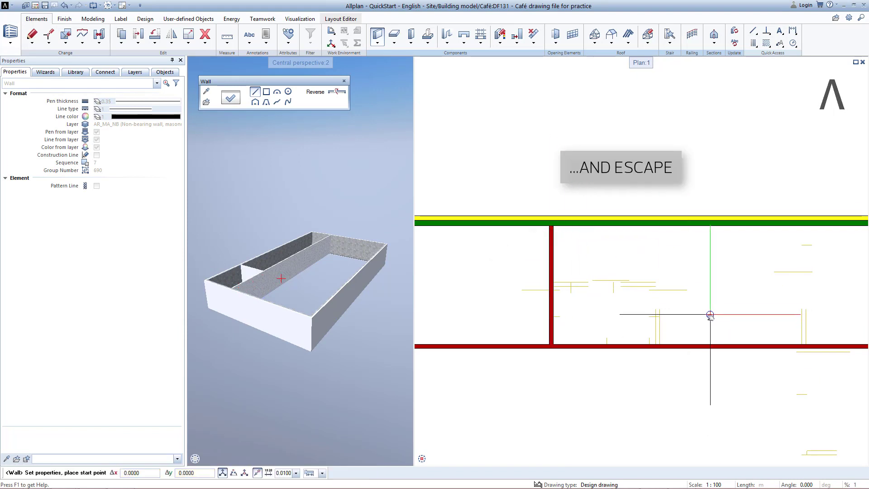
Step: Add a second non-bearing masonry cross wall at the next guide marks, from the lengthwise wall to the upper exterior wall
{"action": "middle_click_drag", "start_coordinate": [710, 315], "coordinate": [647, 309]}
{"action": "scroll", "coordinate": [607, 333], "scroll_direction": "up", "scroll_amount": 2}
{"action": "left_click", "coordinate": [578, 345]}
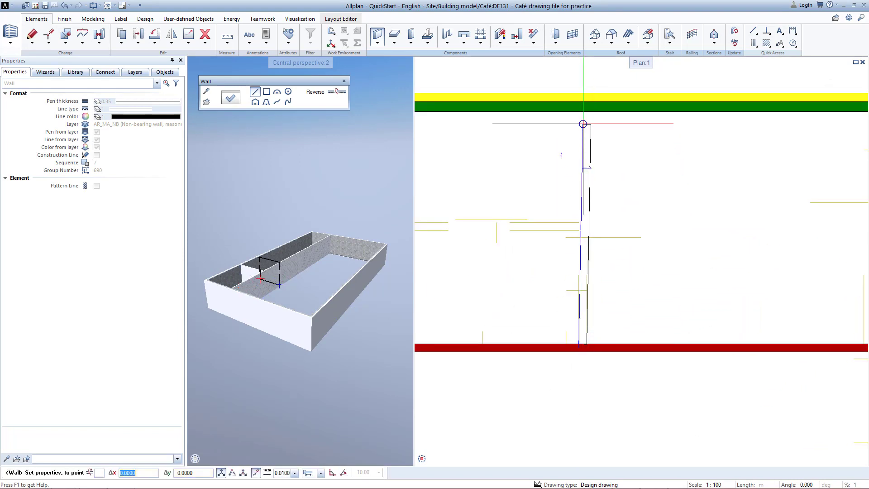
{"action": "left_click", "coordinate": [578, 113]}
{"action": "key", "text": "Escape"}
Step: Add a third non-bearing masonry cross wall at the guide marks right of the second one, ending at the upper exterior wall
{"action": "scroll", "coordinate": [688, 214], "scroll_direction": "down", "scroll_amount": 2}
{"action": "middle_click_drag", "start_coordinate": [659, 217], "coordinate": [511, 230]}
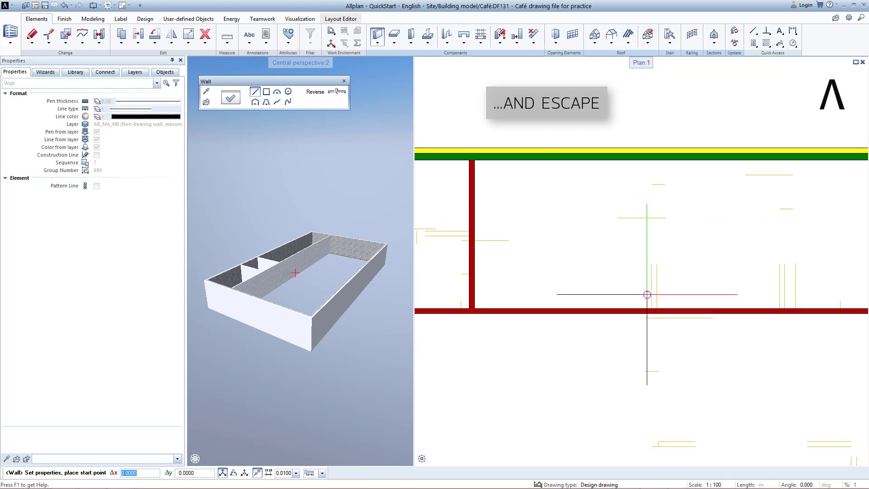
{"action": "left_click", "coordinate": [652, 309]}
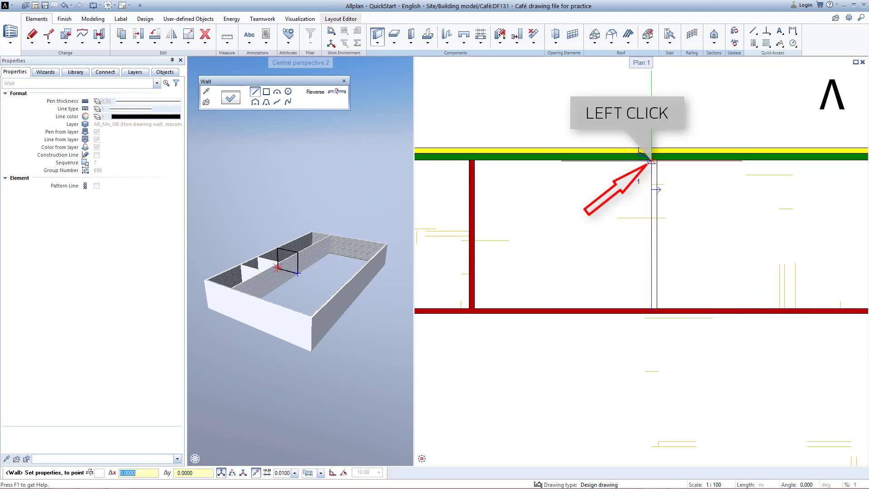
{"action": "left_click", "coordinate": [652, 160]}
{"action": "key", "text": "Escape"}
Step: Add a fourth non-bearing masonry cross wall at the rightmost guide marks, joining the lengthwise wall to the upper exterior wall
{"action": "scroll", "coordinate": [643, 240], "scroll_direction": "up", "scroll_amount": 3}
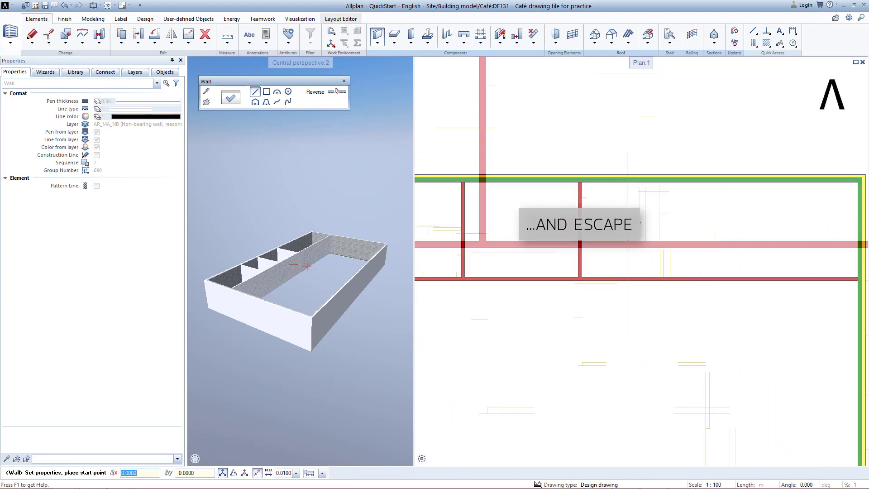
{"action": "left_click", "coordinate": [642, 240]}
{"action": "scroll", "coordinate": [642, 217], "scroll_direction": "down", "scroll_amount": 3}
{"action": "scroll", "coordinate": [626, 199], "scroll_direction": "up", "scroll_amount": 3}
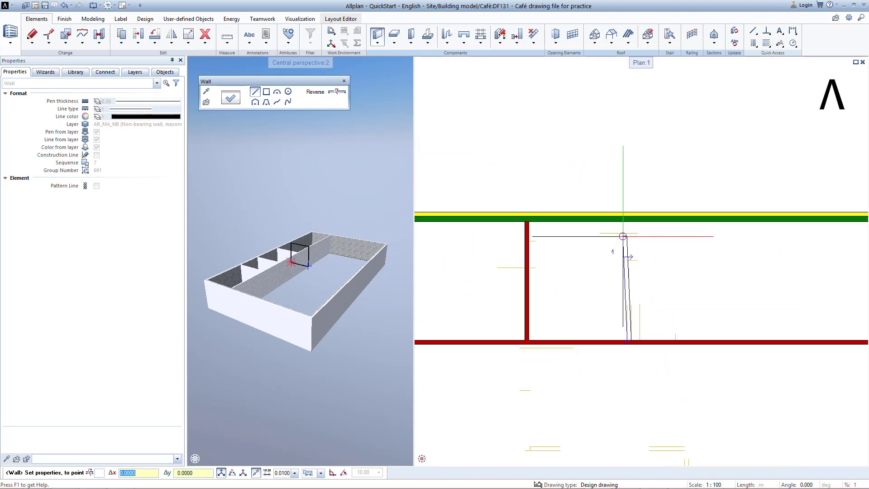
{"action": "left_click", "coordinate": [627, 209]}
{"action": "key", "text": "Escape"}
Step: Draw a short horizontal non-bearing masonry wall between the first and second cross walls at the guide marks, and end the wall command
{"action": "scroll", "coordinate": [607, 294], "scroll_direction": "down", "scroll_amount": 4}
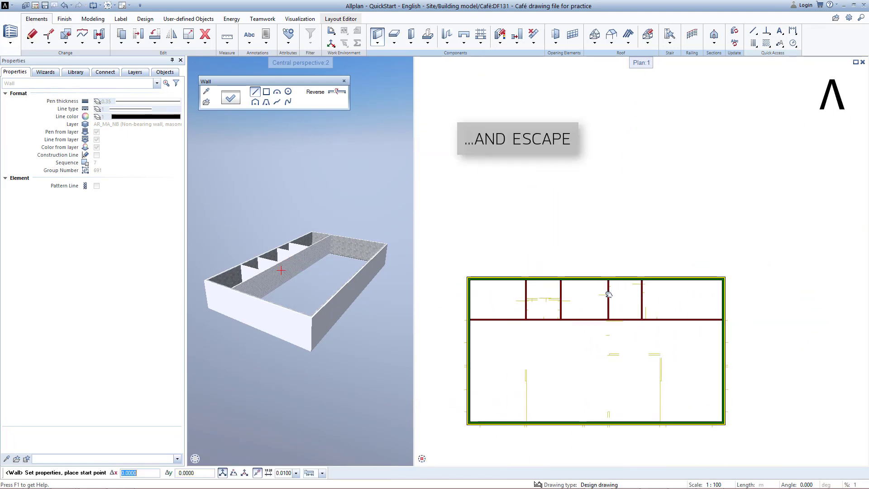
{"action": "scroll", "coordinate": [542, 319], "scroll_direction": "up", "scroll_amount": 2}
{"action": "scroll", "coordinate": [542, 319], "scroll_direction": "up", "scroll_amount": 3}
{"action": "left_click", "coordinate": [507, 225]}
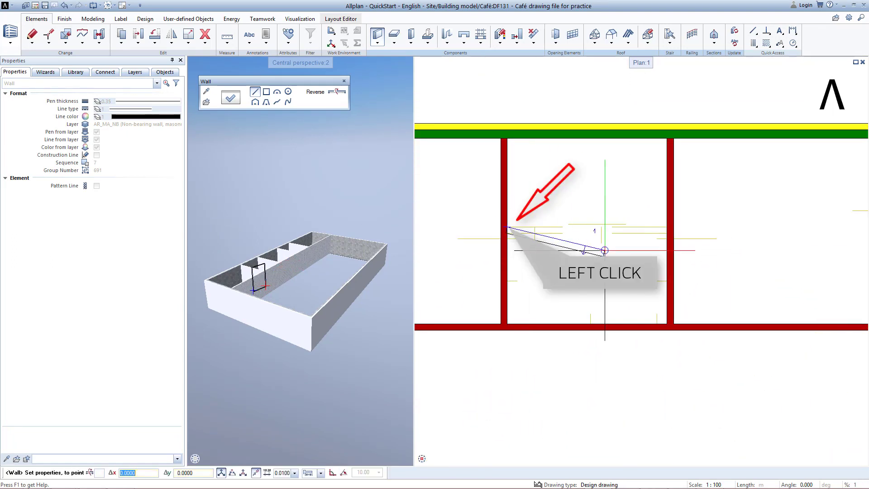
{"action": "left_click", "coordinate": [667, 226]}
{"action": "key", "text": "Escape"}
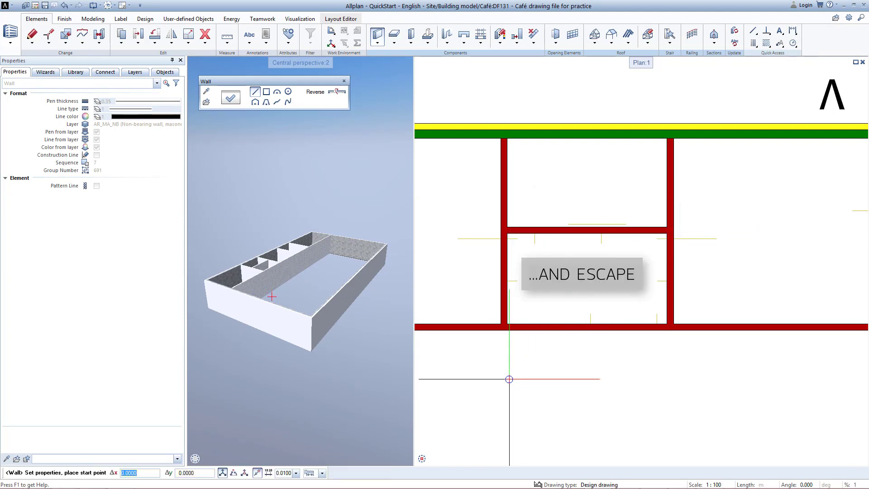
{"action": "left_click", "coordinate": [432, 459]}
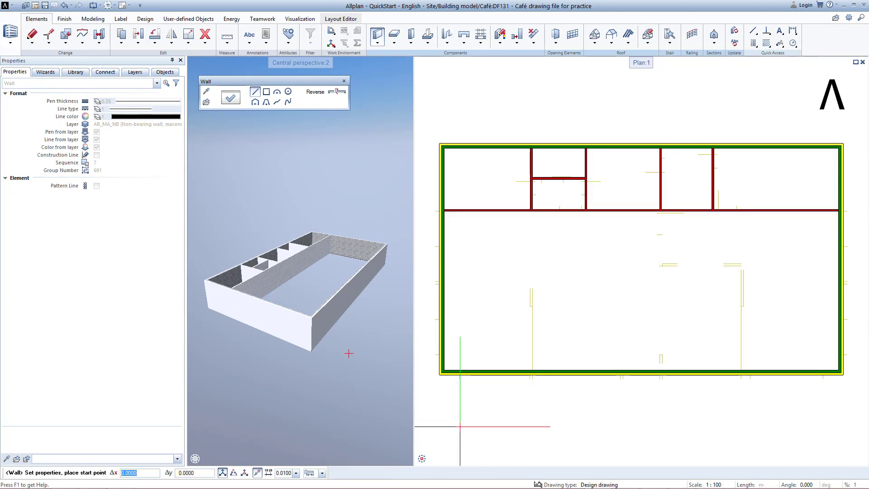
{"action": "key", "text": "Escape"}
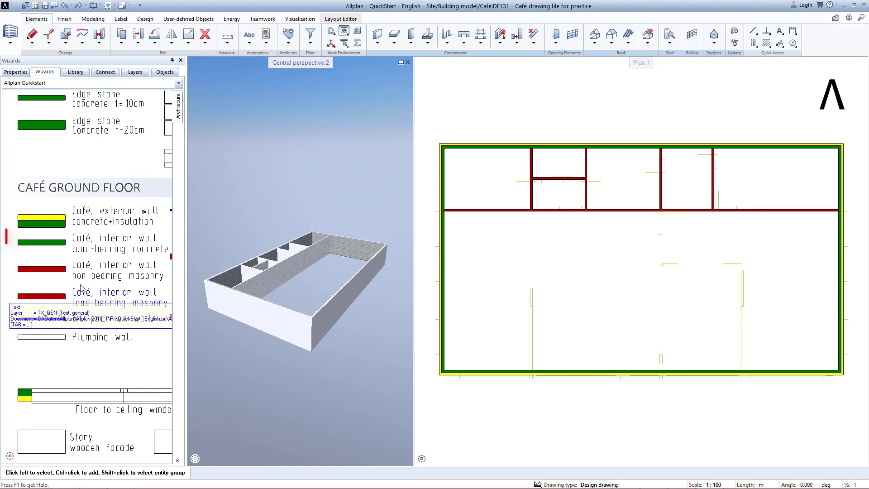
Step: Draw a load-bearing concrete interior wall from the left guide mark in the large room up to the lengthwise masonry wall
{"action": "left_click", "coordinate": [57, 247]}
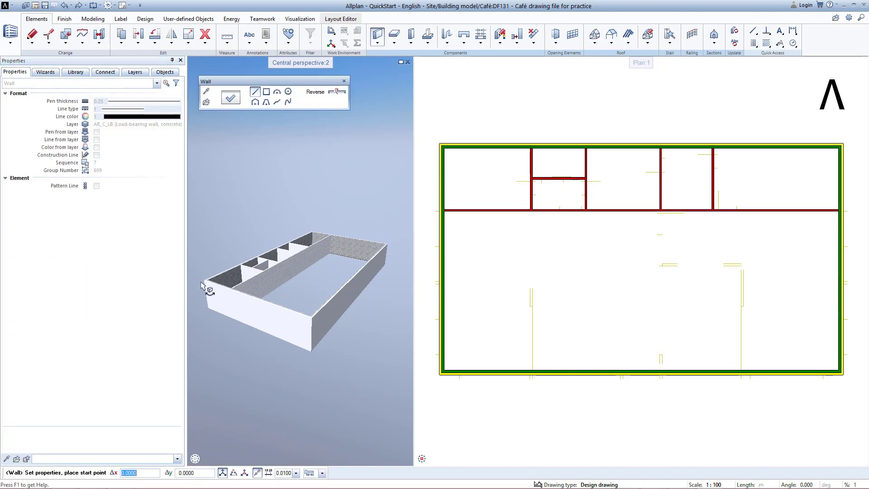
{"action": "scroll", "coordinate": [532, 314], "scroll_direction": "up", "scroll_amount": 3}
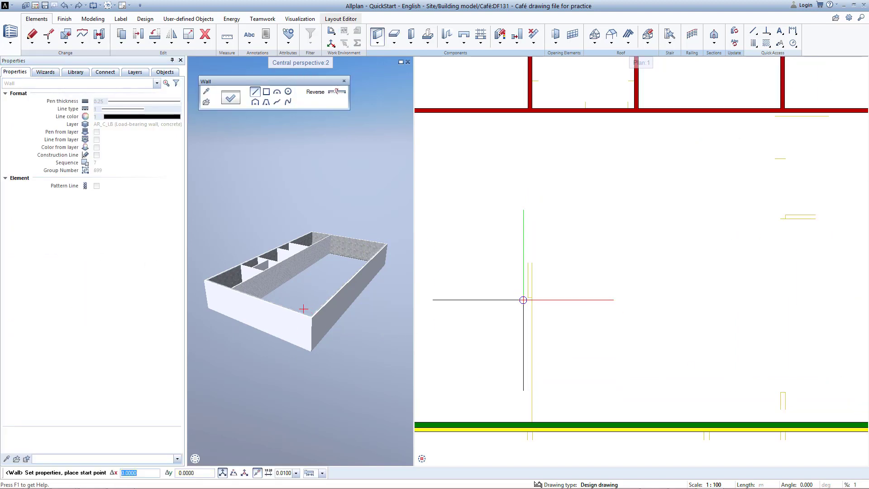
{"action": "left_click", "coordinate": [528, 298]}
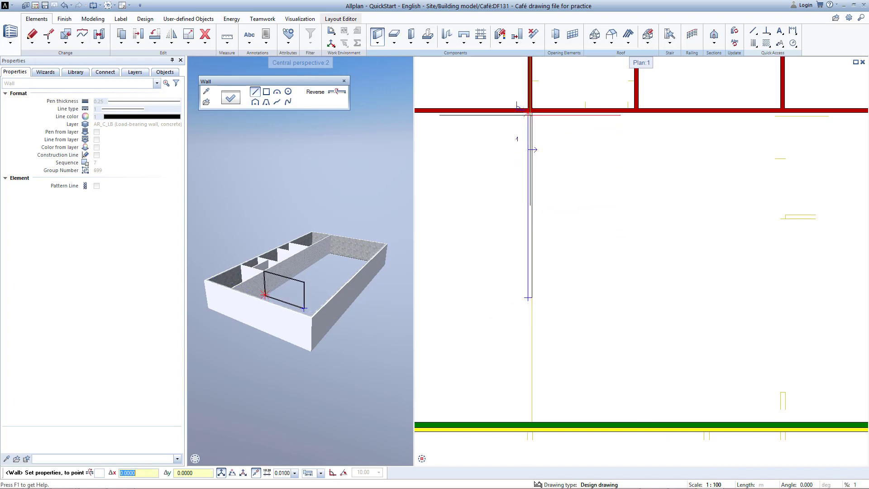
{"action": "left_click", "coordinate": [528, 112]}
{"action": "scroll", "coordinate": [661, 209], "scroll_direction": "down", "scroll_amount": 3}
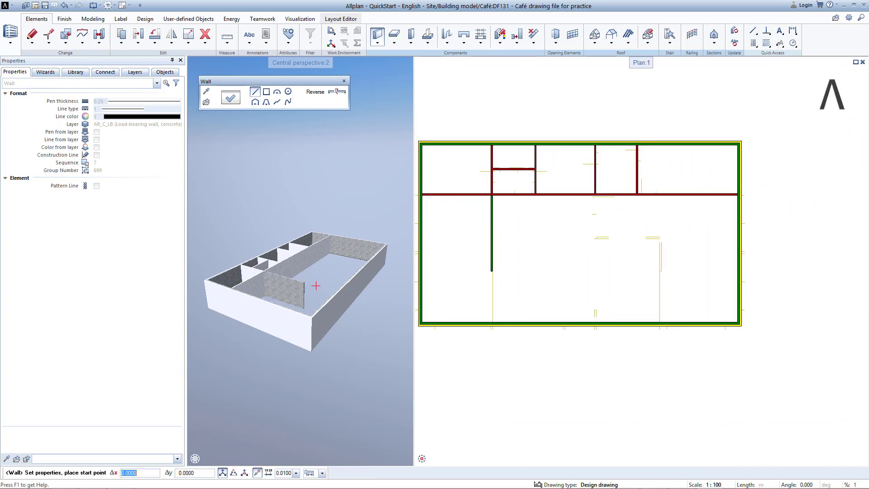
Step: Draw a load-bearing concrete interior wall from the right guide mark in the large room up to the lengthwise masonry wall
{"action": "scroll", "coordinate": [659, 270], "scroll_direction": "up", "scroll_amount": 3}
{"action": "left_click", "coordinate": [665, 267]}
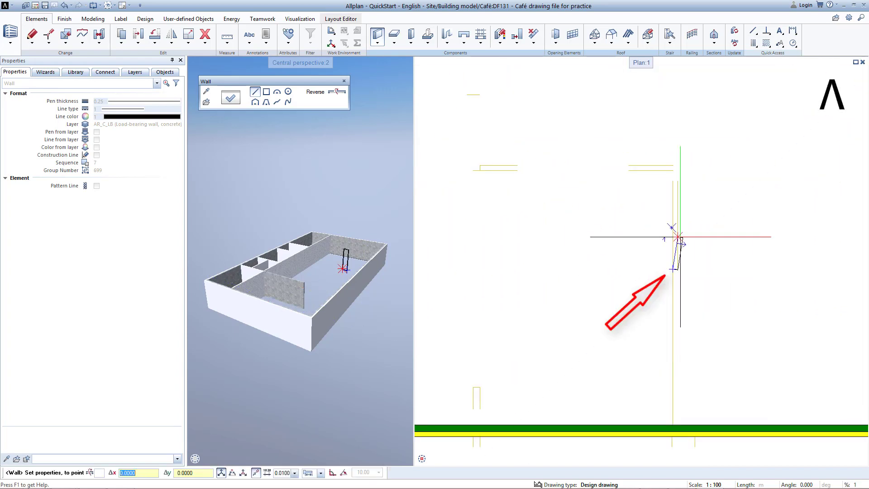
{"action": "scroll", "coordinate": [674, 244], "scroll_direction": "down", "scroll_amount": 2}
{"action": "middle_click_drag", "start_coordinate": [670, 166], "coordinate": [667, 280]}
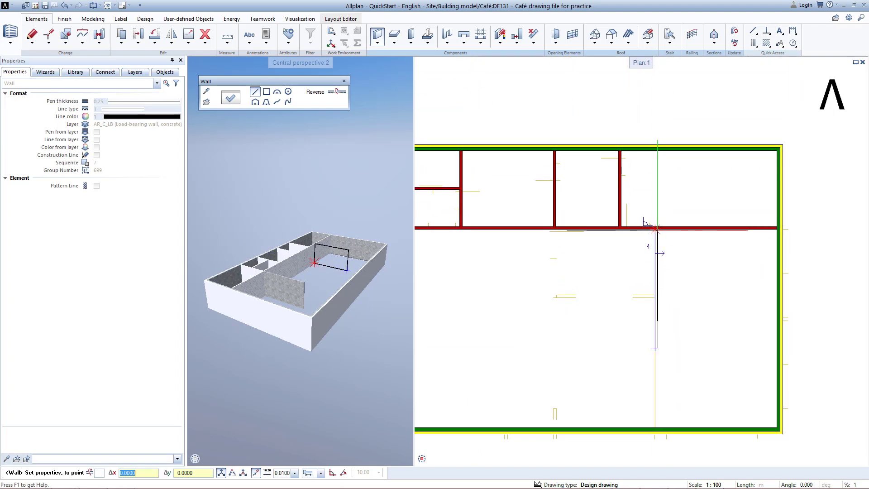
{"action": "left_click", "coordinate": [654, 228]}
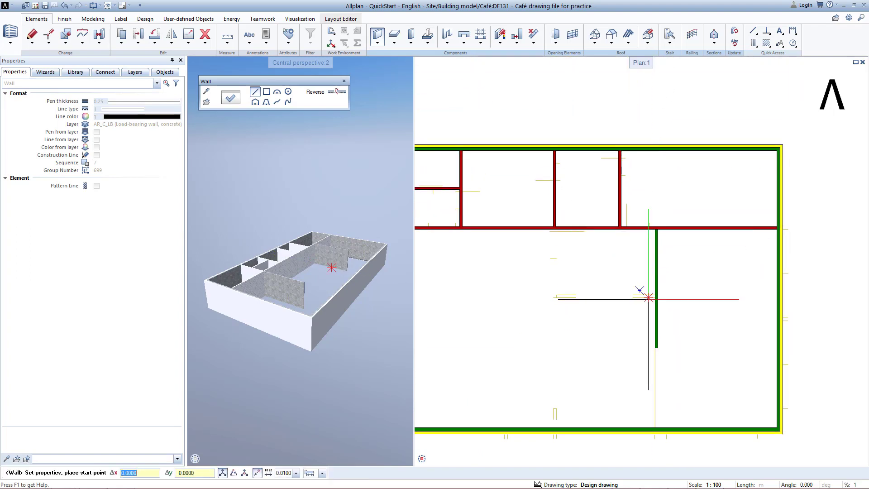
Step: Draw an L-shaped run of load-bearing concrete wall from the right concrete wall across to the guide corner and up to the lengthwise masonry wall
{"action": "scroll", "coordinate": [642, 295], "scroll_direction": "up", "scroll_amount": 3}
{"action": "left_click", "coordinate": [646, 295]}
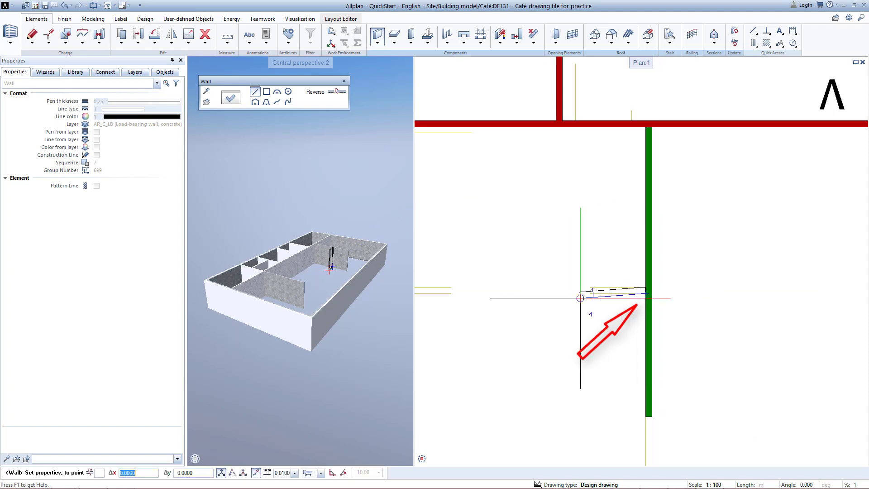
{"action": "scroll", "coordinate": [593, 298], "scroll_direction": "down", "scroll_amount": 4}
{"action": "scroll", "coordinate": [624, 320], "scroll_direction": "up", "scroll_amount": 3}
{"action": "scroll", "coordinate": [555, 322], "scroll_direction": "up", "scroll_amount": 2}
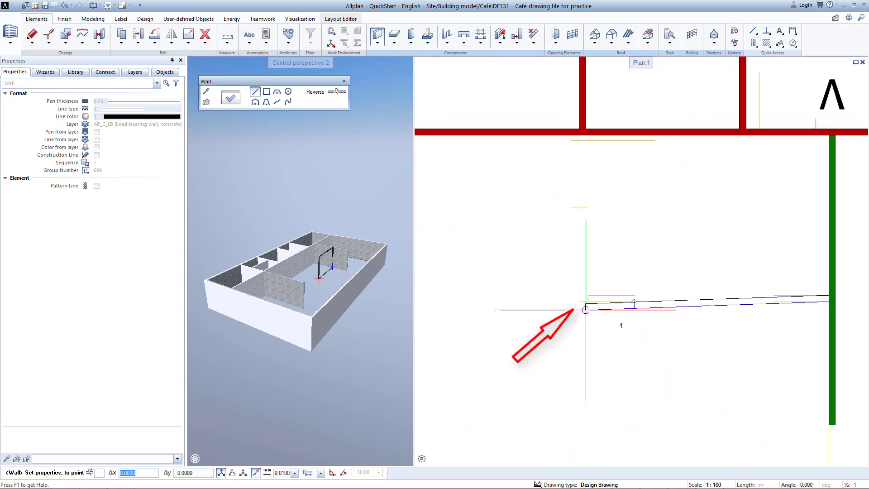
{"action": "left_click", "coordinate": [581, 298]}
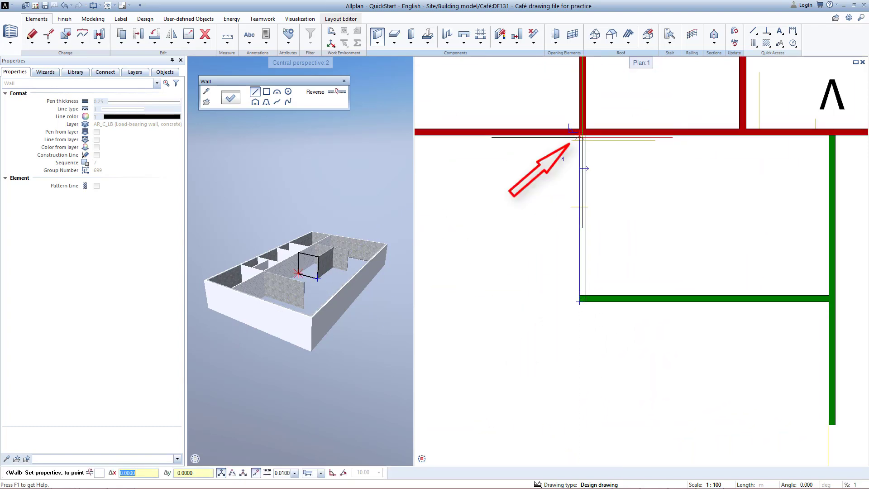
{"action": "left_click", "coordinate": [587, 141]}
{"action": "key", "text": "Escape"}
Step: Draw a short load-bearing concrete wall stub from the middle guide mark down to the lower exterior wall
{"action": "scroll", "coordinate": [510, 307], "scroll_direction": "down", "scroll_amount": 4}
{"action": "middle_click_drag", "start_coordinate": [507, 332], "coordinate": [547, 331]}
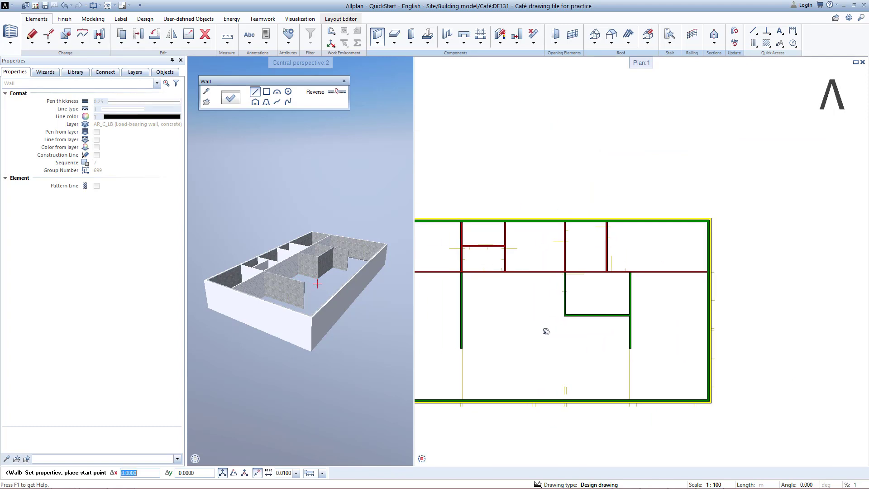
{"action": "scroll", "coordinate": [552, 363], "scroll_direction": "up", "scroll_amount": 2}
{"action": "left_click", "coordinate": [573, 411]}
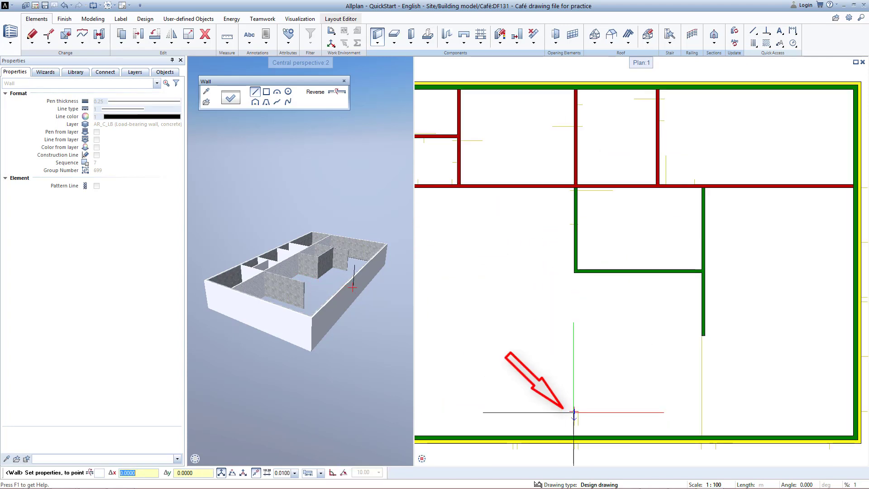
{"action": "left_click", "coordinate": [574, 434]}
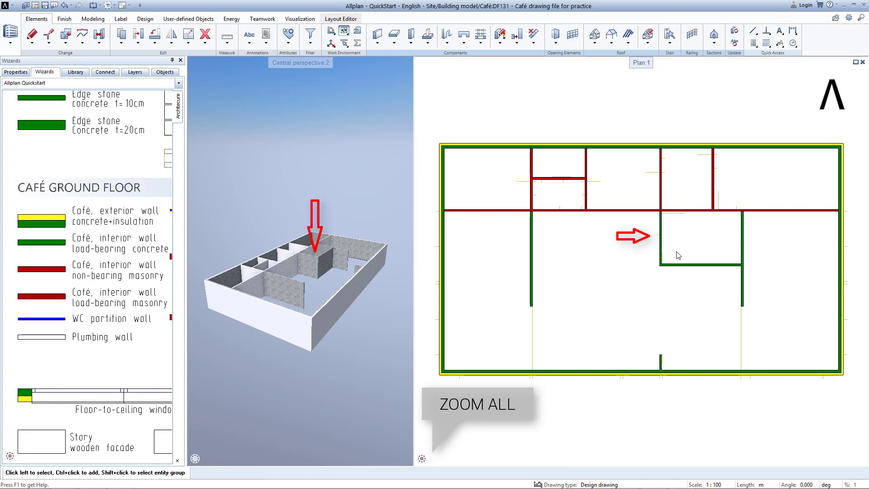
Step: Set the thickness of the vertical concrete wall on the left side of the small central room to 0.1500
{"action": "scroll", "coordinate": [669, 246], "scroll_direction": "up", "scroll_amount": 5}
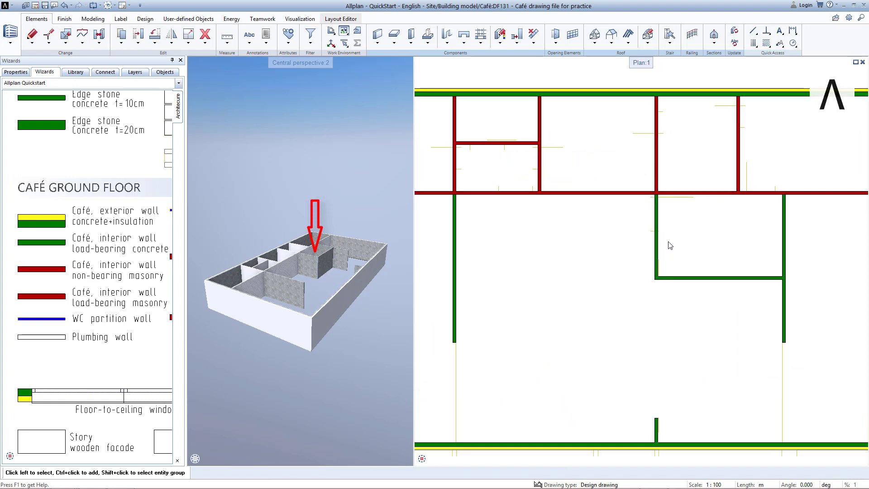
{"action": "middle_click_drag", "start_coordinate": [658, 261], "coordinate": [649, 265]}
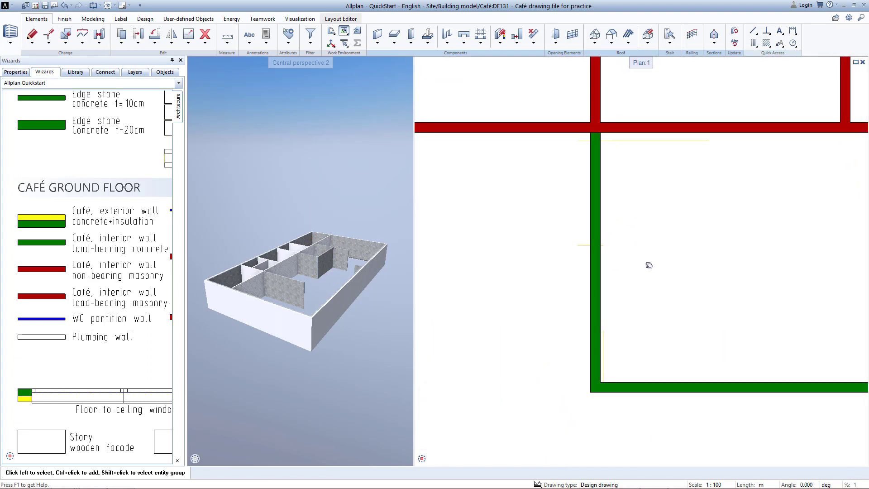
{"action": "mouse_move", "coordinate": [597, 283]}
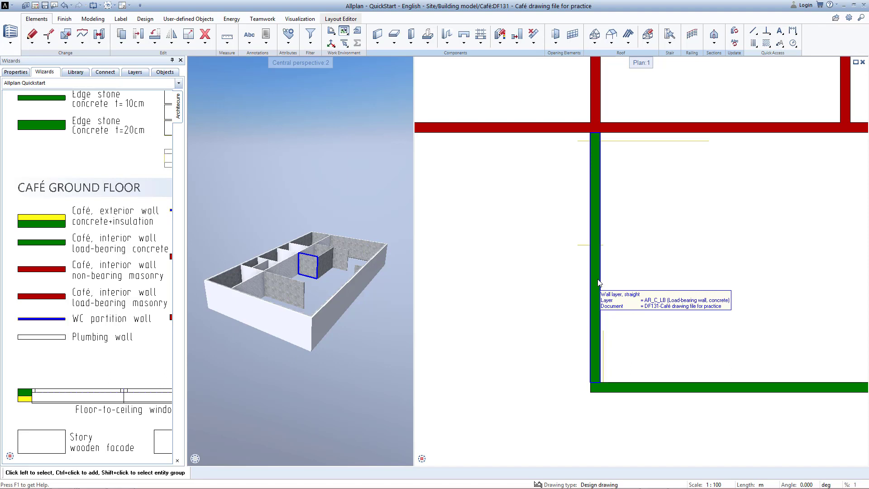
{"action": "double_click", "coordinate": [597, 283]}
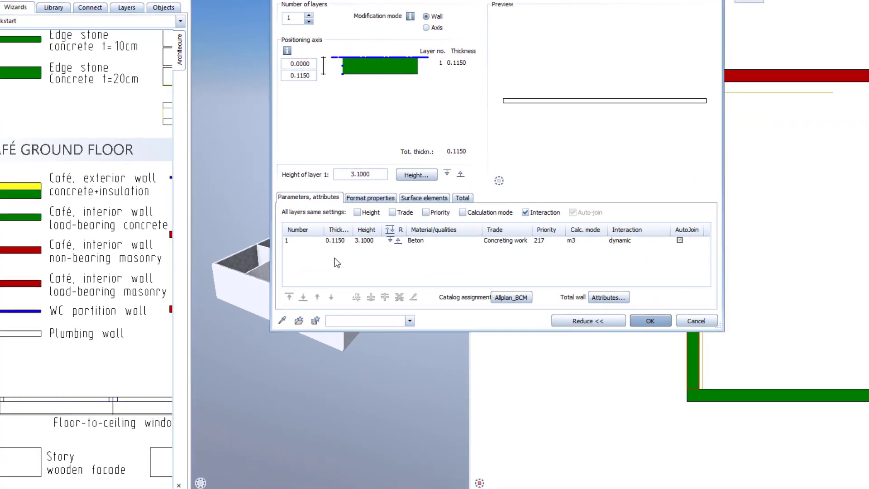
{"action": "left_click", "coordinate": [447, 171]}
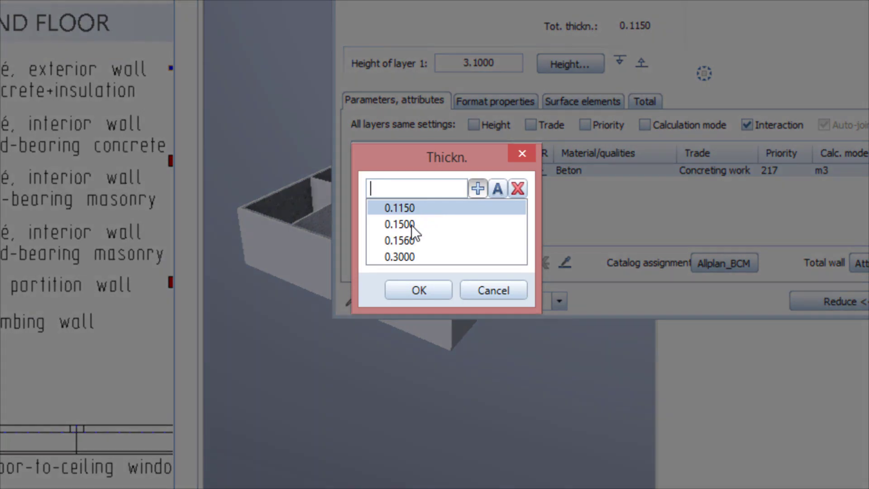
{"action": "double_click", "coordinate": [412, 225]}
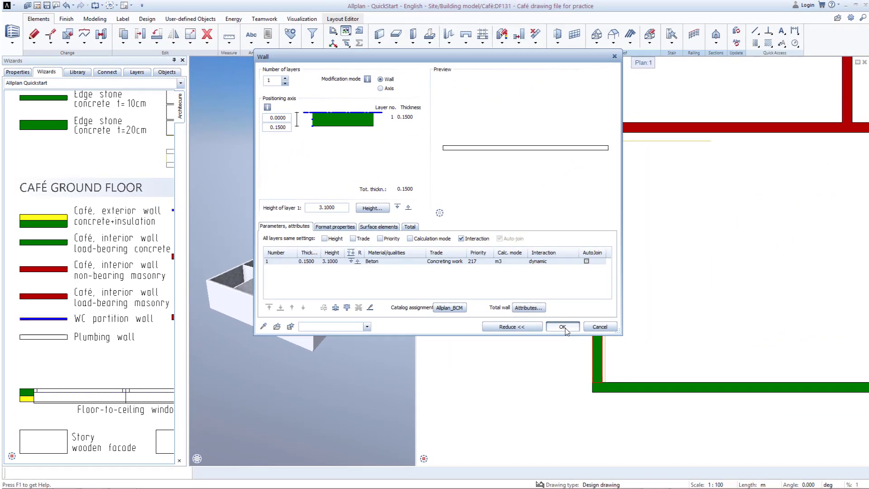
{"action": "left_click", "coordinate": [862, 306]}
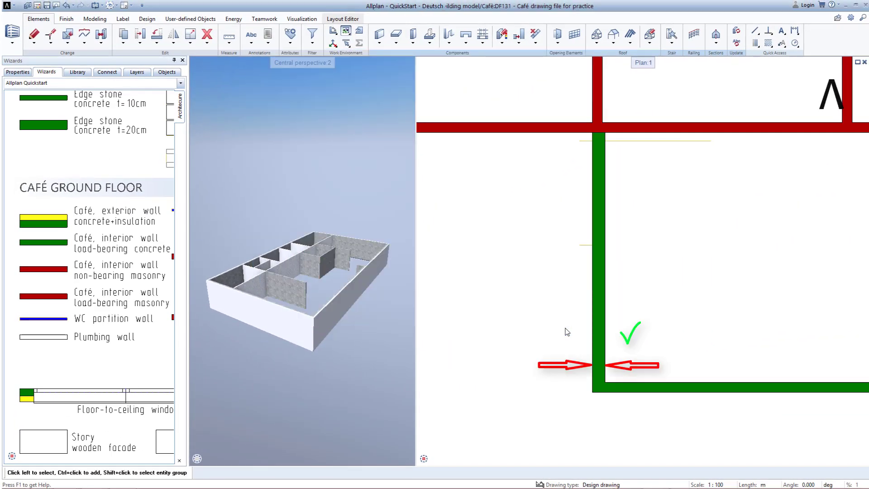
Step: Set the thickness of the remaining load-bearing concrete interior walls, including the short stub, to 0.1500 and fit the whole plan in view
{"action": "scroll", "coordinate": [577, 353], "scroll_direction": "down", "scroll_amount": 3}
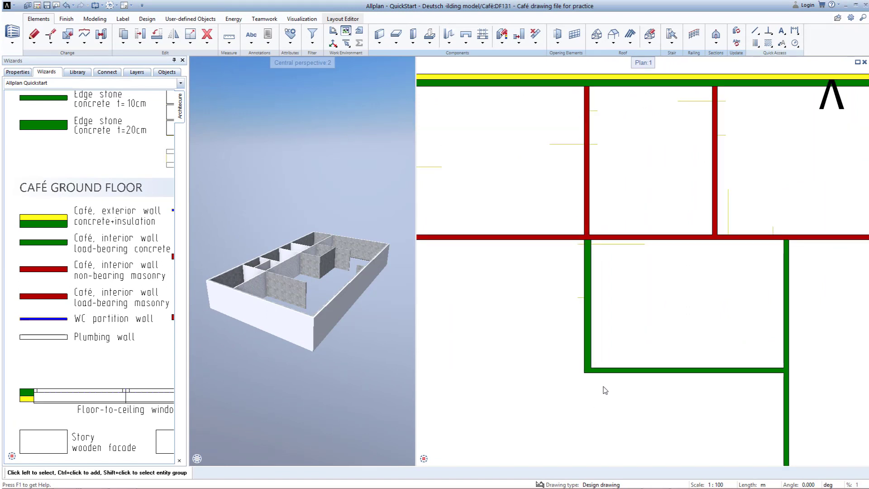
{"action": "scroll", "coordinate": [624, 424], "scroll_direction": "down", "scroll_amount": 1}
{"action": "middle_click_drag", "start_coordinate": [612, 423], "coordinate": [611, 268]}
{"action": "double_click", "coordinate": [593, 414]}
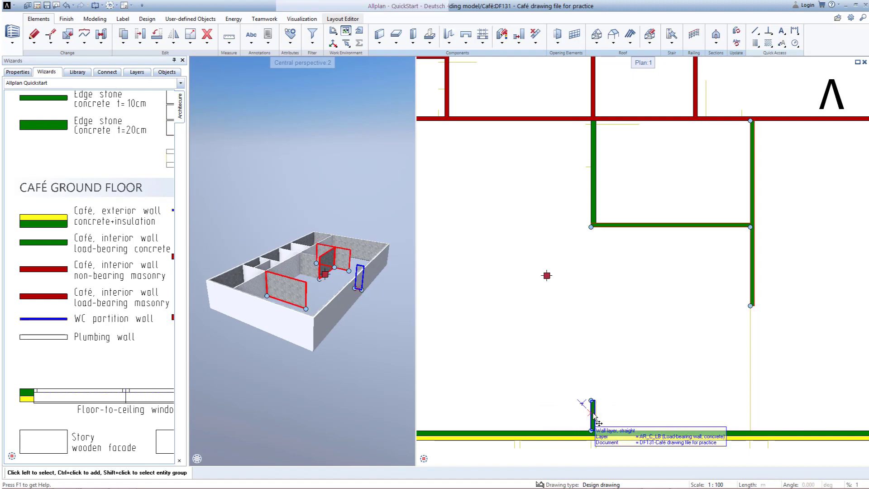
{"action": "left_click", "coordinate": [307, 262]}
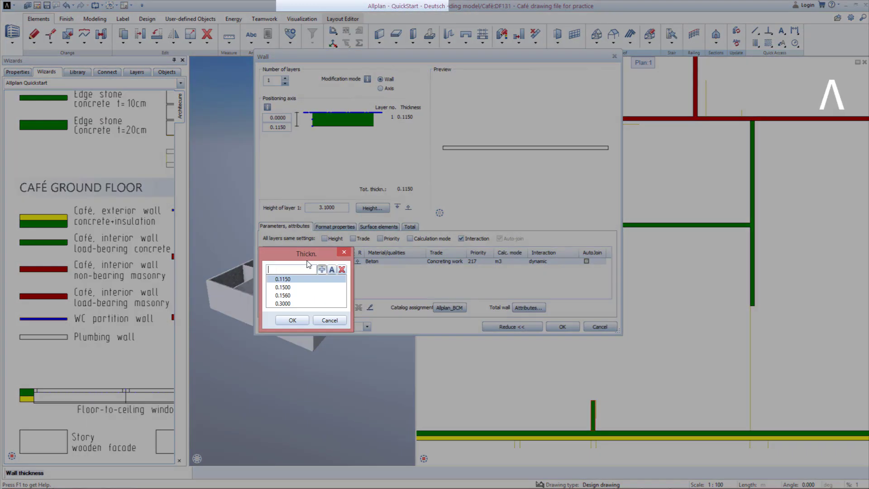
{"action": "left_click", "coordinate": [293, 292]}
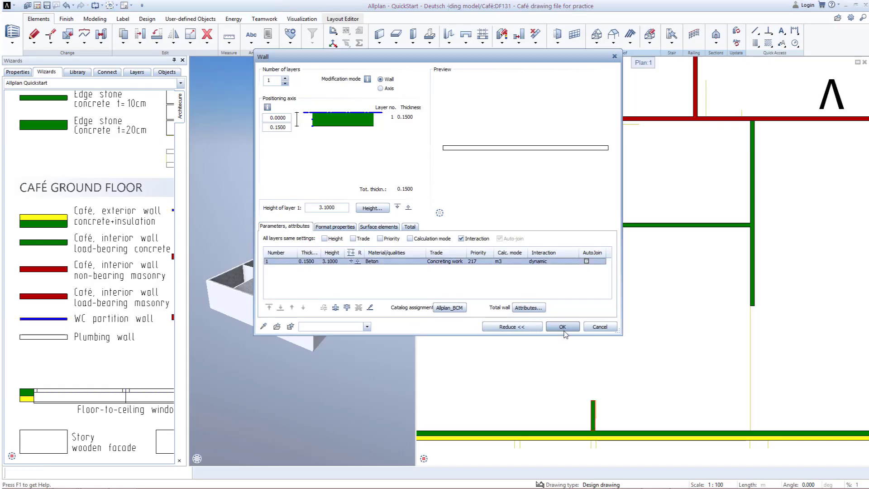
{"action": "left_click", "coordinate": [562, 327]}
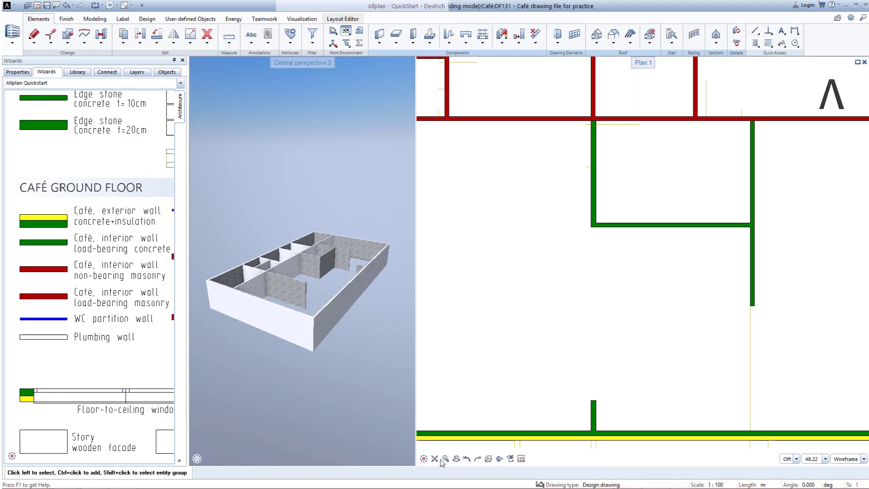
{"action": "left_click", "coordinate": [434, 459]}
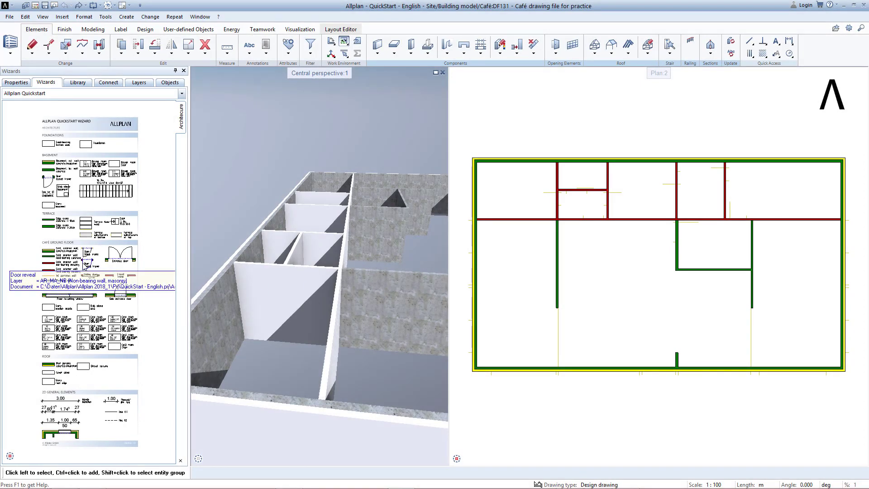
Step: Take the closed-frame door from the Café ground floor wizard elements and place its opening in the leftmost masonry cross wall, below the short horizontal wall
{"action": "scroll", "coordinate": [83, 262], "scroll_direction": "up", "scroll_amount": 5}
{"action": "scroll", "coordinate": [87, 253], "scroll_direction": "up", "scroll_amount": 2}
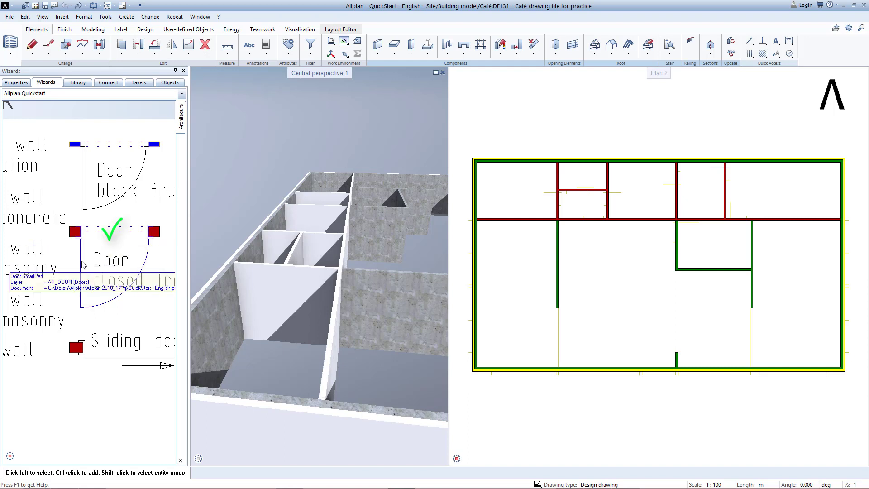
{"action": "left_click", "coordinate": [90, 239]}
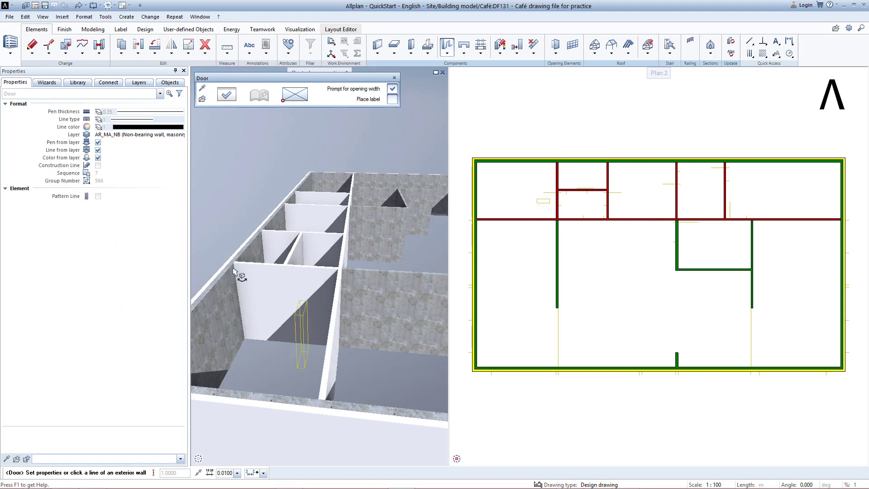
{"action": "scroll", "coordinate": [547, 188], "scroll_direction": "up", "scroll_amount": 5}
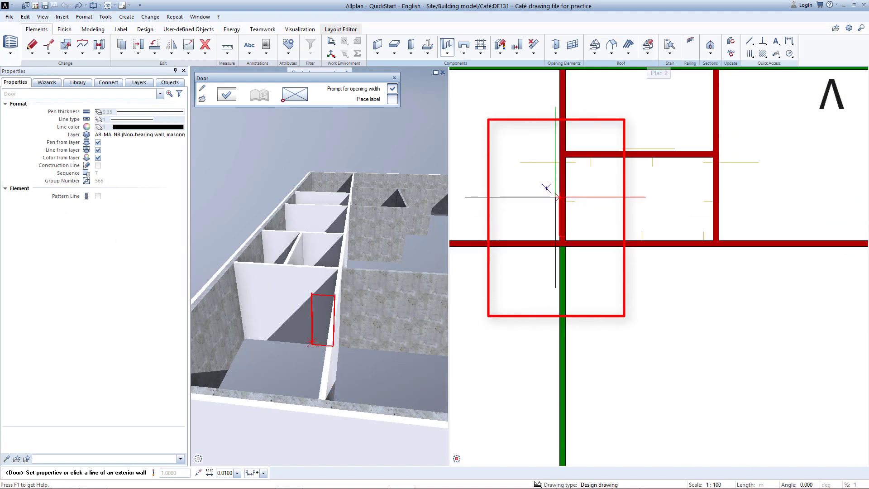
{"action": "scroll", "coordinate": [555, 197], "scroll_direction": "up", "scroll_amount": 2}
{"action": "middle_click_drag", "start_coordinate": [555, 192], "coordinate": [546, 241]}
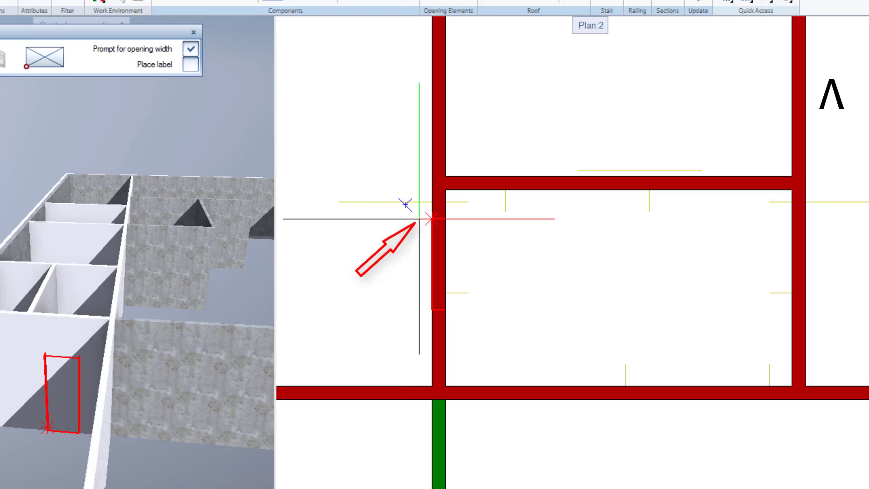
{"action": "left_click", "coordinate": [419, 218]}
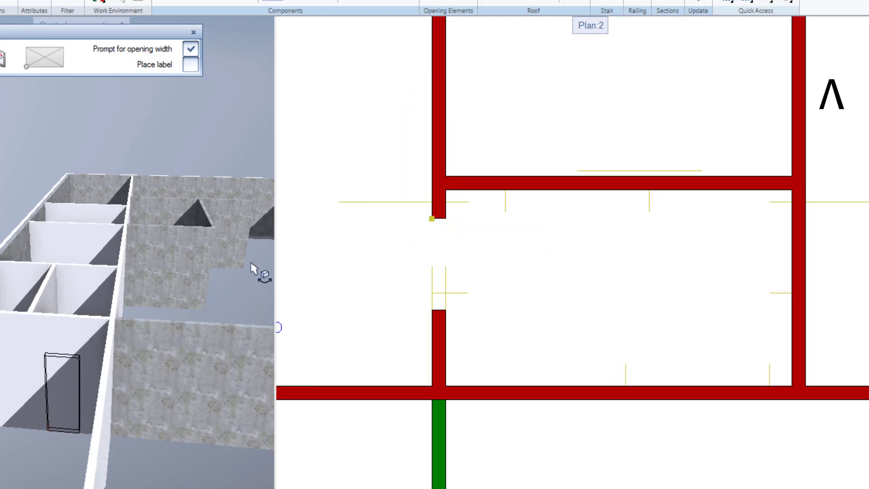
Step: Set the door opening's offset from the upper guide mark to 0 and accept the proposed opening width
{"action": "middle_click_drag", "start_coordinate": [361, 169], "coordinate": [355, 257]}
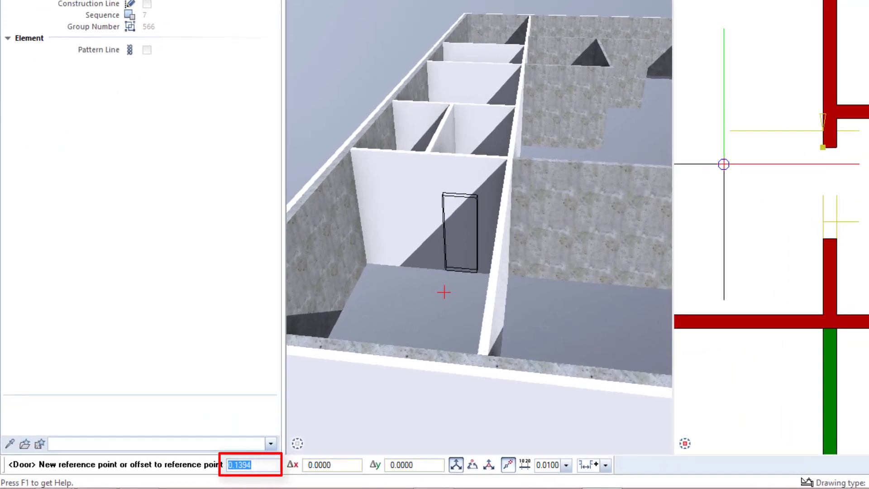
{"action": "type", "text": "0"}
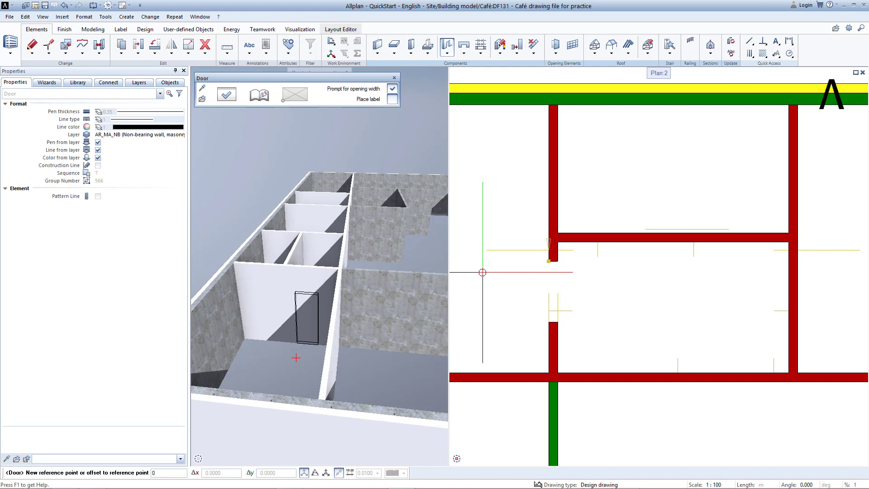
{"action": "key", "text": "Return"}
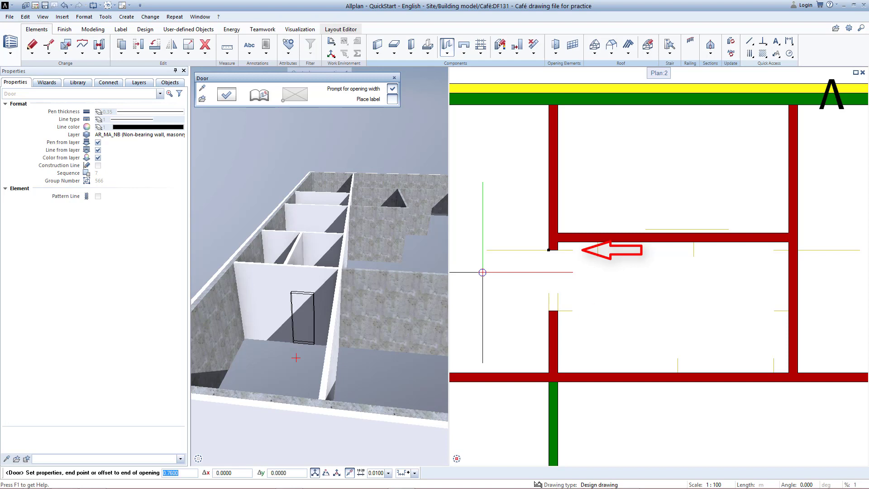
{"action": "key", "text": "Return"}
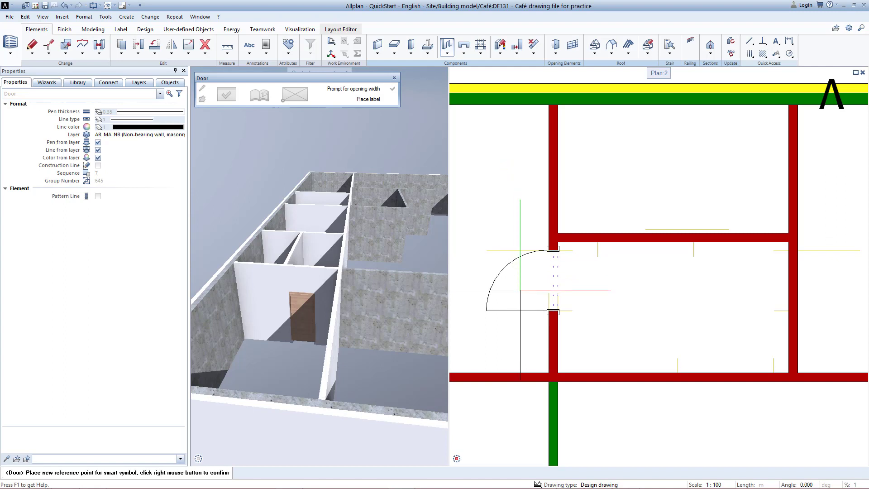
Step: Set the door to swing into the room left of the cross wall, hinged at the lower jamb, and confirm its placement
{"action": "left_click", "coordinate": [594, 310]}
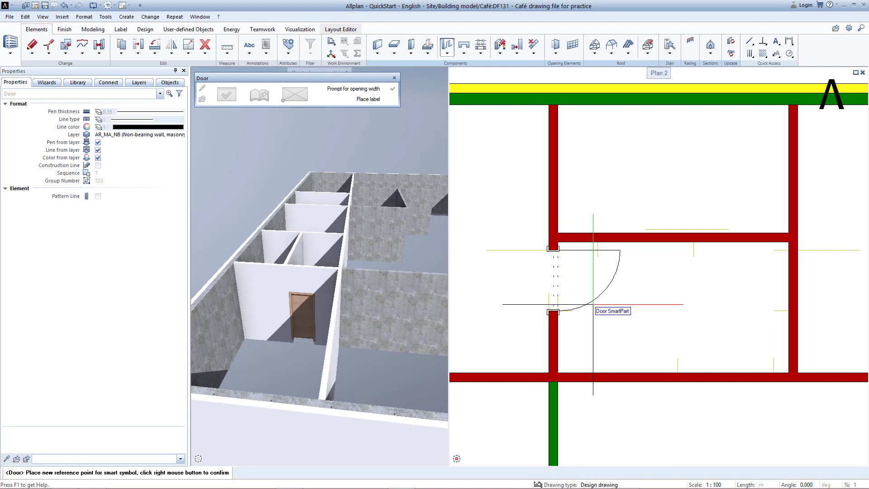
{"action": "left_click", "coordinate": [516, 258]}
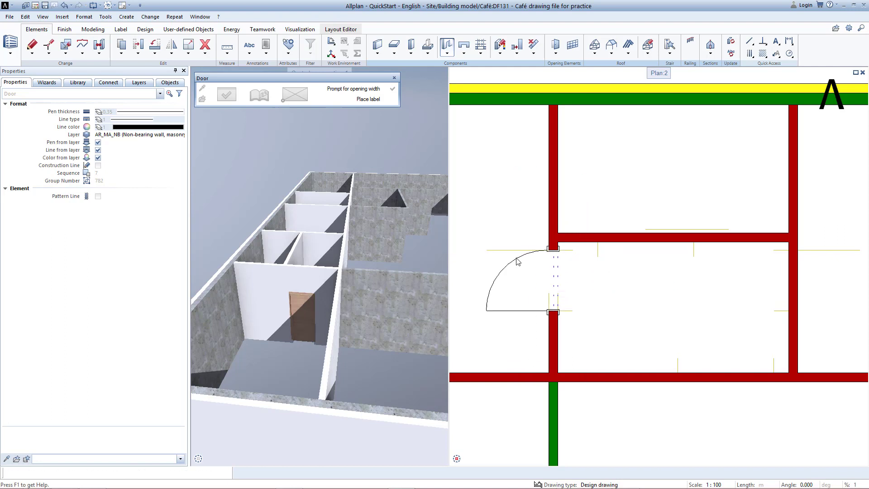
{"action": "right_click", "coordinate": [518, 265]}
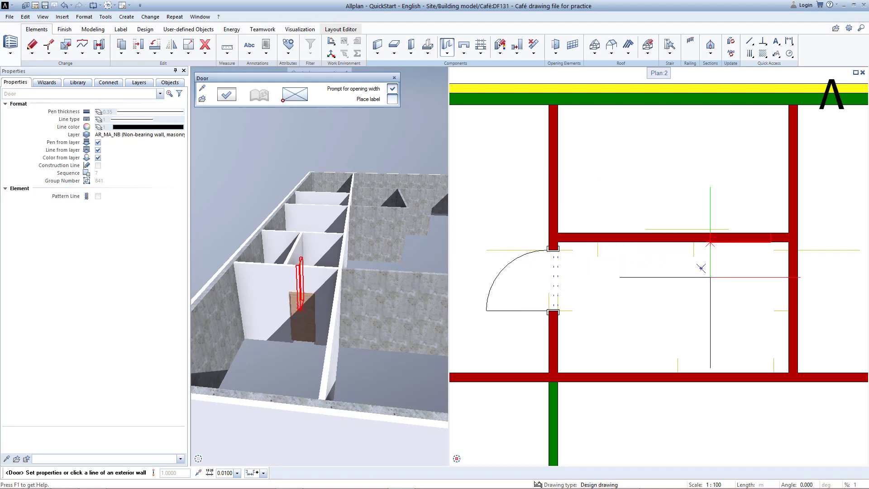
{"action": "middle_click_drag", "start_coordinate": [760, 291], "coordinate": [620, 286]}
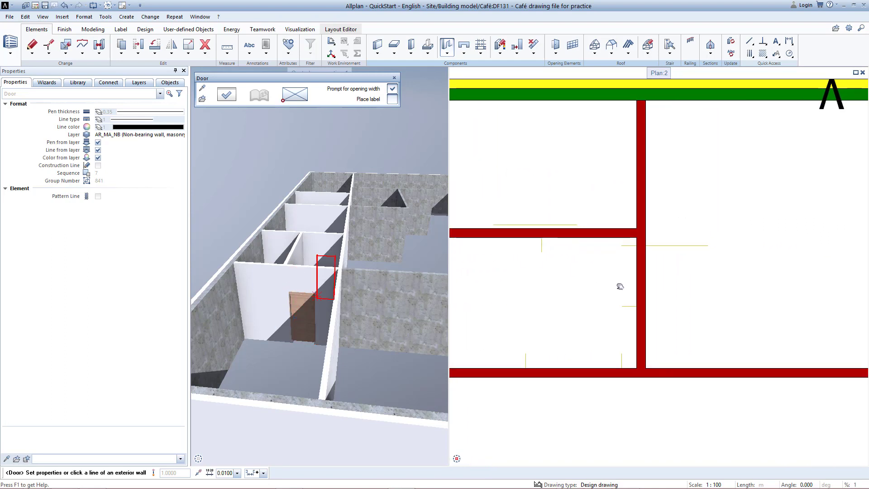
Step: Insert the next door between the guide marks in the second masonry cross wall, swinging into the room on its right, hinged at the upper jamb
{"action": "scroll", "coordinate": [669, 304], "scroll_direction": "up", "scroll_amount": 2}
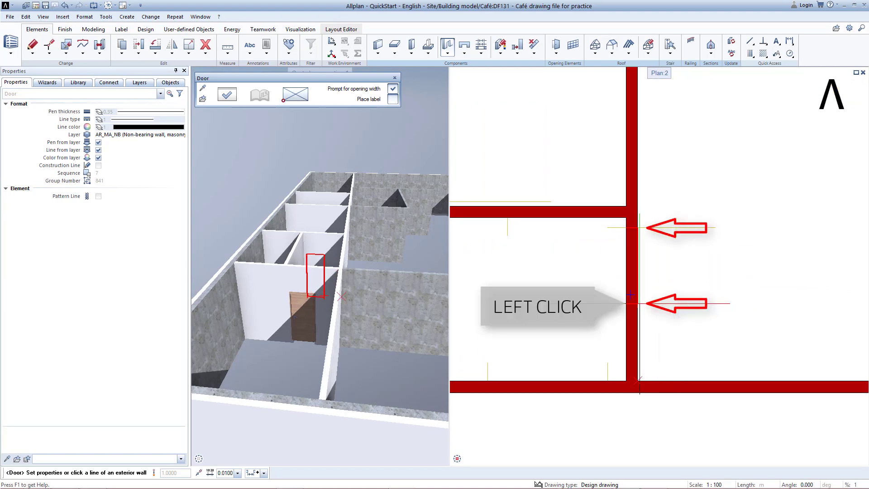
{"action": "left_click", "coordinate": [637, 303]}
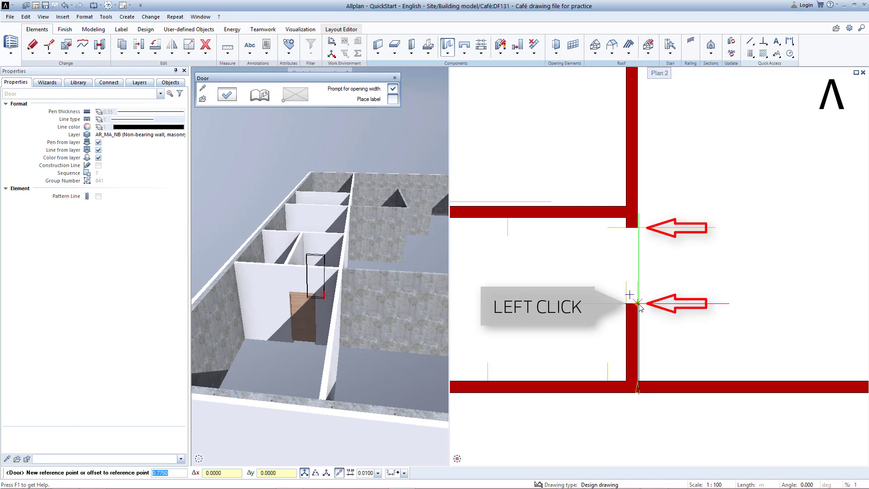
{"action": "key", "text": "Return"}
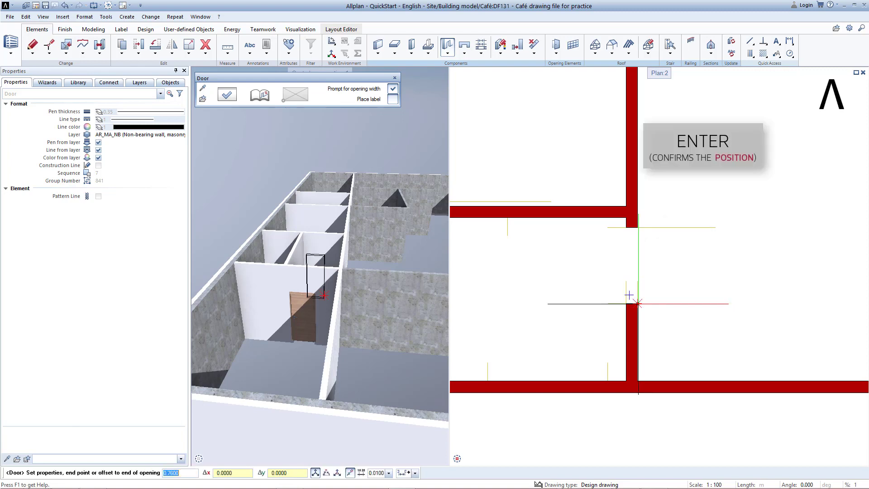
{"action": "key", "text": "Return"}
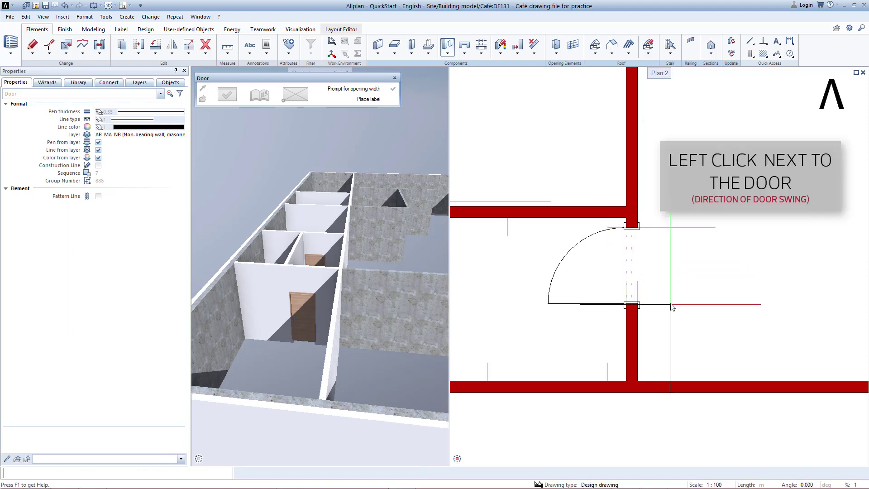
{"action": "left_click", "coordinate": [671, 256]}
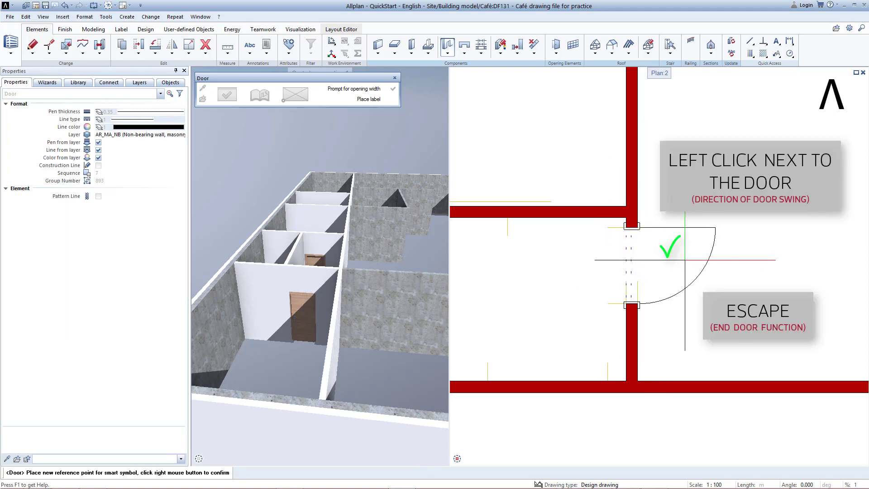
{"action": "key", "text": "Escape"}
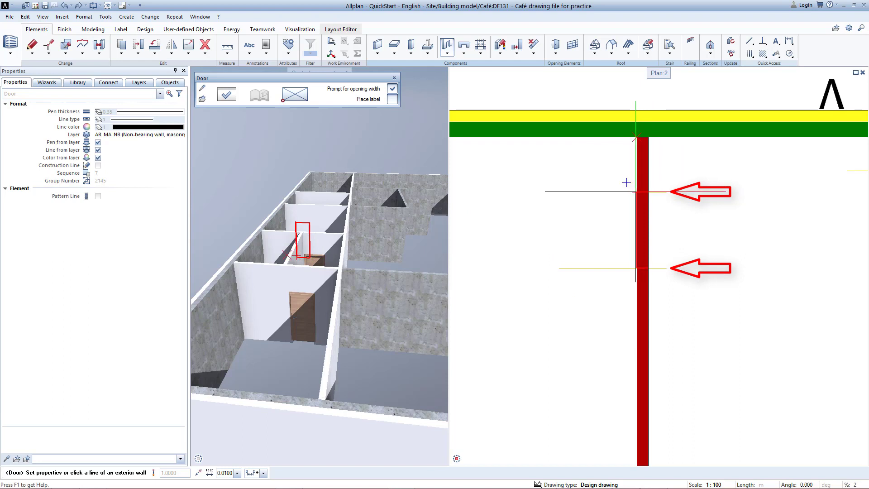
Step: Insert a door between the guide marks in the third masonry cross wall, swinging left with its hinge at the upper jamb
{"action": "left_click", "coordinate": [637, 192]}
{"action": "key", "text": "Return"}
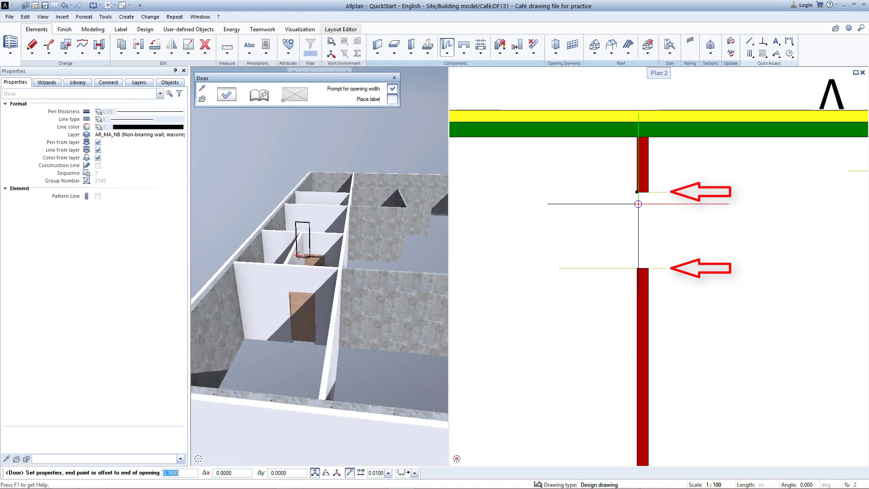
{"action": "left_click", "coordinate": [639, 268]}
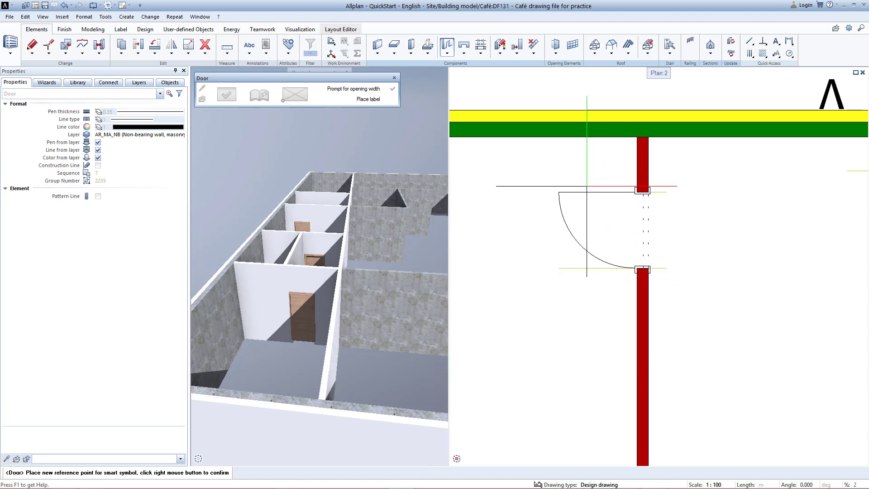
{"action": "right_click", "coordinate": [586, 248]}
Step: Insert a door between the guide marks in the rightmost masonry cross wall, swinging left with its hinge at the upper jamb
{"action": "scroll", "coordinate": [774, 246], "scroll_direction": "down", "scroll_amount": 2}
{"action": "middle_click_drag", "start_coordinate": [774, 246], "coordinate": [586, 240]}
{"action": "left_click", "coordinate": [680, 194]}
{"action": "scroll", "coordinate": [680, 193], "scroll_direction": "up", "scroll_amount": 2}
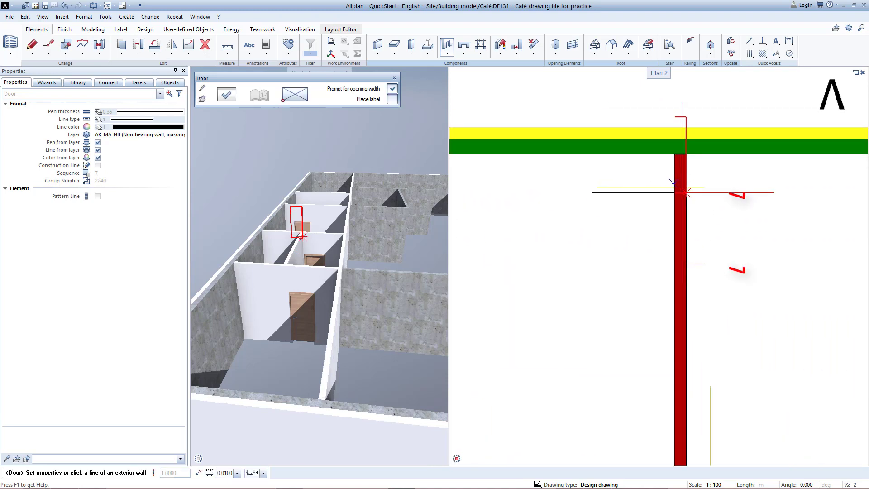
{"action": "key", "text": "Return"}
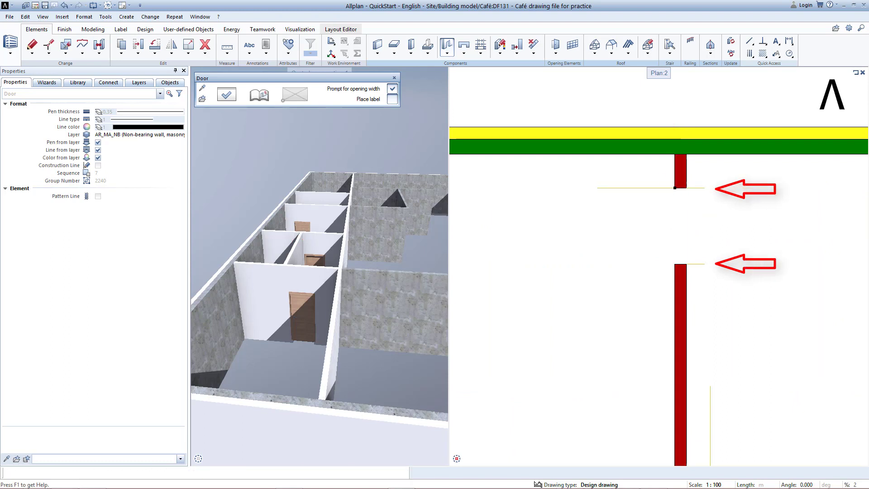
{"action": "key", "text": "Return"}
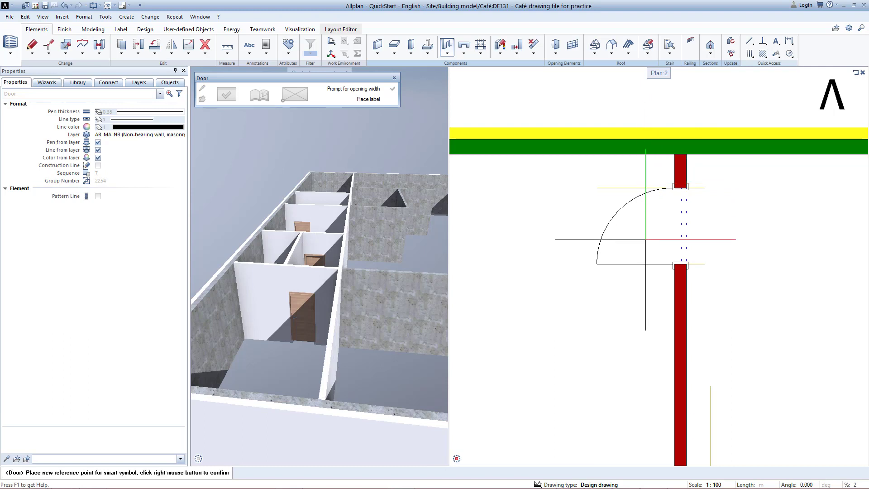
{"action": "left_click", "coordinate": [673, 296]}
{"action": "scroll", "coordinate": [675, 328], "scroll_direction": "down", "scroll_amount": 2}
{"action": "middle_click_drag", "start_coordinate": [603, 382], "coordinate": [483, 295]}
{"action": "scroll", "coordinate": [619, 320], "scroll_direction": "up", "scroll_amount": 2}
{"action": "right_click", "coordinate": [645, 327]}
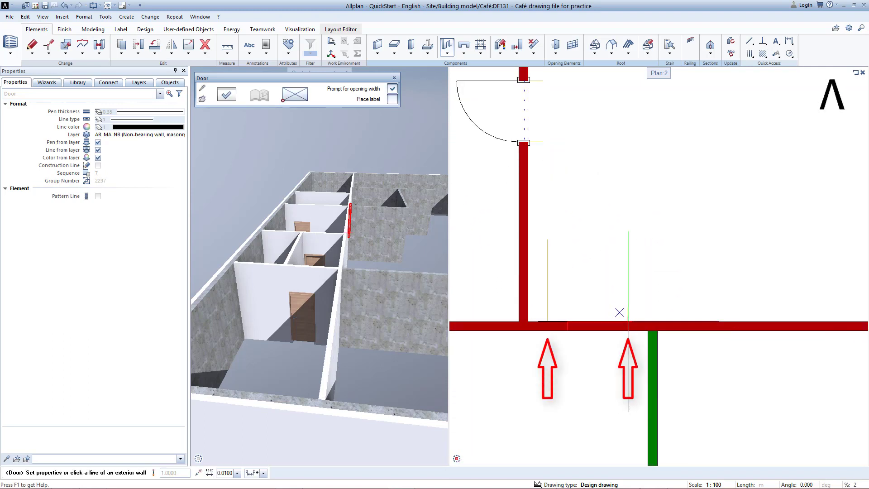
Step: Insert a door between the guide marks in the long horizontal masonry wall, swinging into the upper-right room, hinged at the left jamb
{"action": "left_click", "coordinate": [628, 322]}
{"action": "key", "text": "Return"}
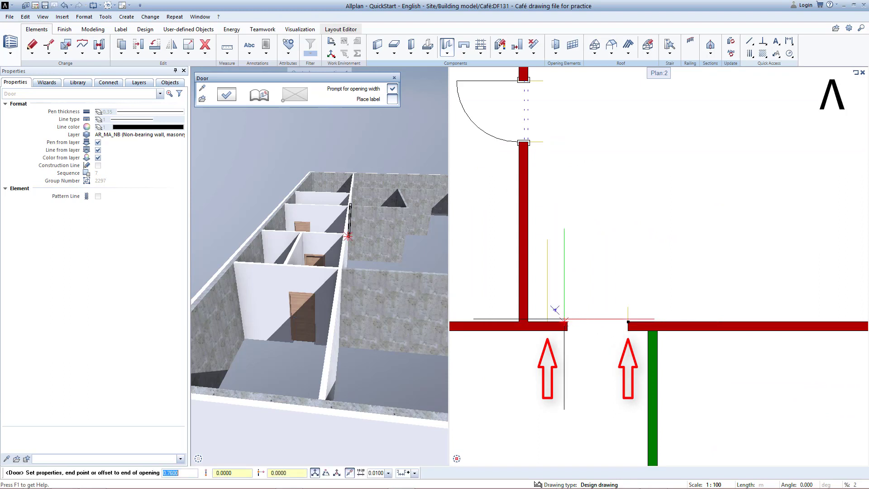
{"action": "left_click", "coordinate": [548, 322]}
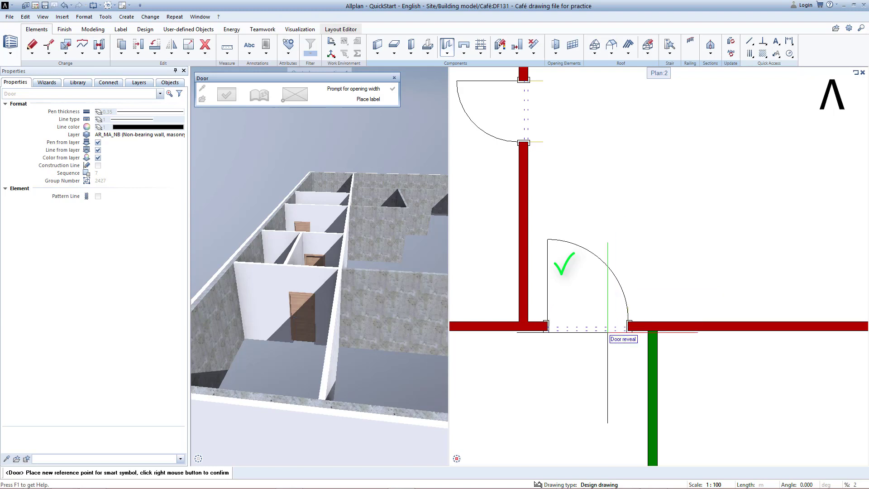
{"action": "scroll", "coordinate": [569, 366], "scroll_direction": "down", "scroll_amount": 4}
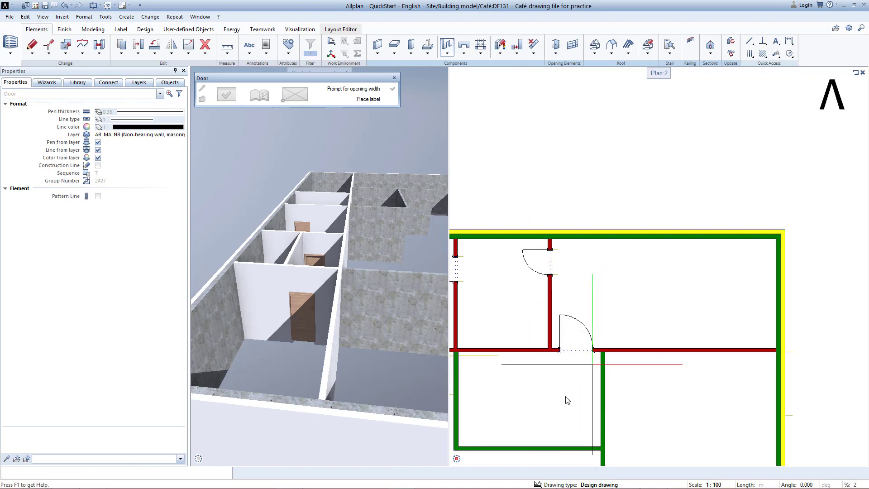
{"action": "right_click", "coordinate": [579, 393]}
Step: Insert a door between the two guide marks in the short concrete wall directly below the long horizontal masonry wall
{"action": "scroll", "coordinate": [588, 389], "scroll_direction": "up", "scroll_amount": 3}
{"action": "scroll", "coordinate": [561, 310], "scroll_direction": "up", "scroll_amount": 2}
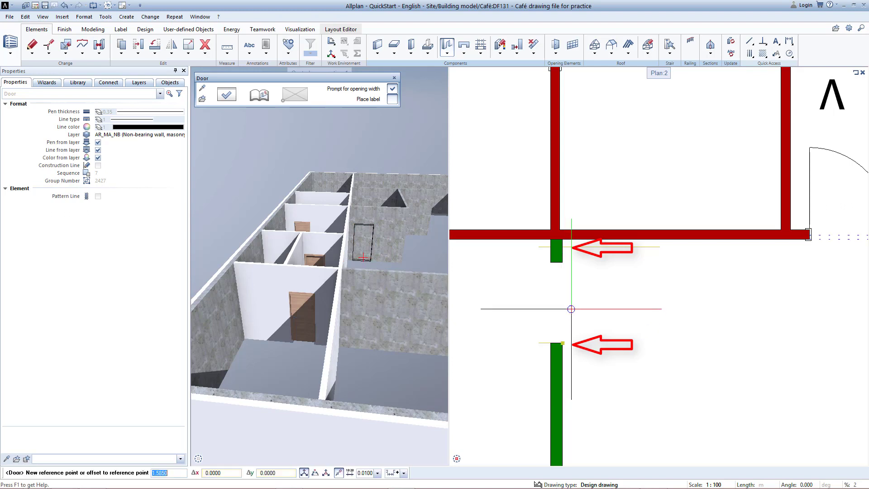
{"action": "left_click", "coordinate": [563, 342]}
{"action": "left_click", "coordinate": [563, 247]}
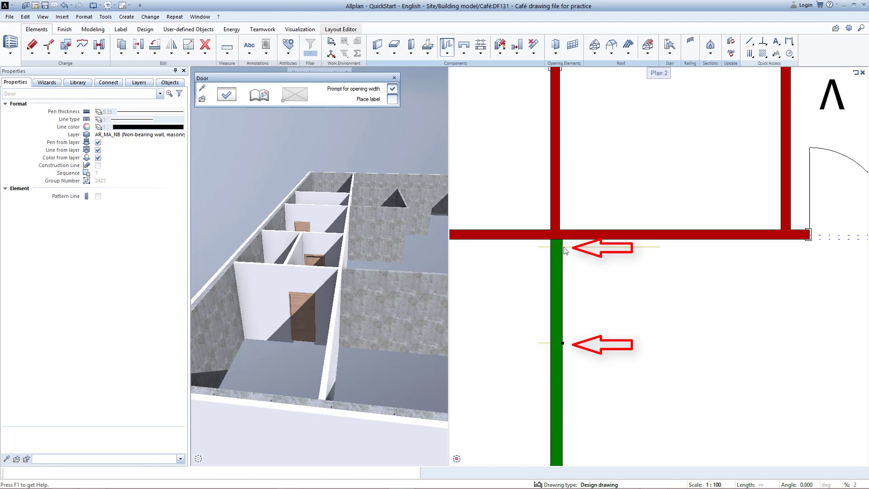
{"action": "key", "text": "Return"}
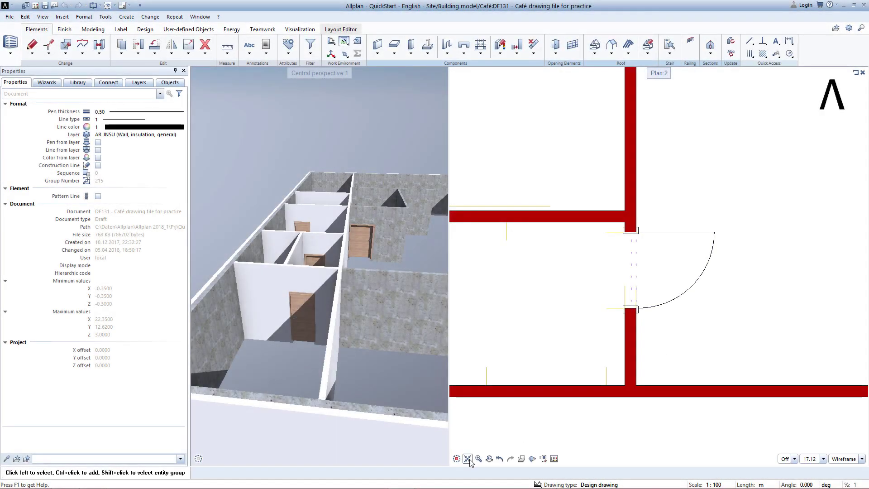
Step: Take the floor-to-ceiling window from the Café ground floor wizard elements and insert it in the left exterior wall, starting at the mark below the masonry wall
{"action": "left_click", "coordinate": [468, 459]}
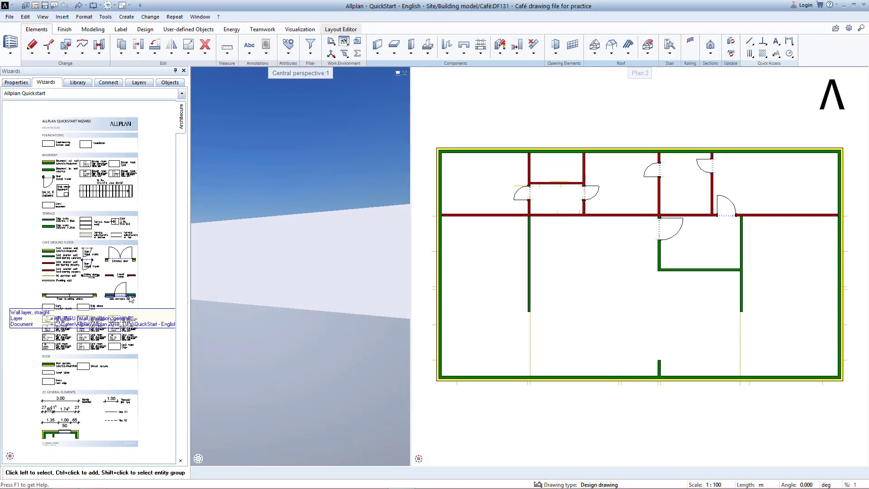
{"action": "scroll", "coordinate": [51, 301], "scroll_direction": "up", "scroll_amount": 5}
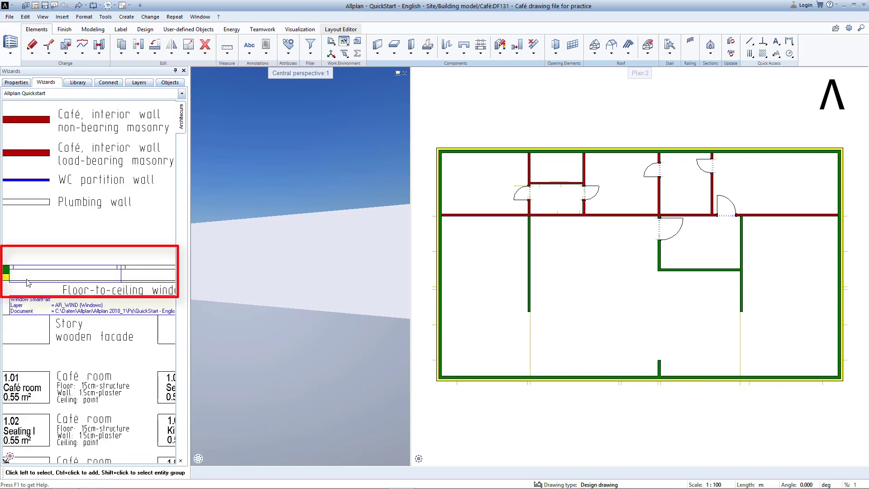
{"action": "left_click", "coordinate": [26, 273]}
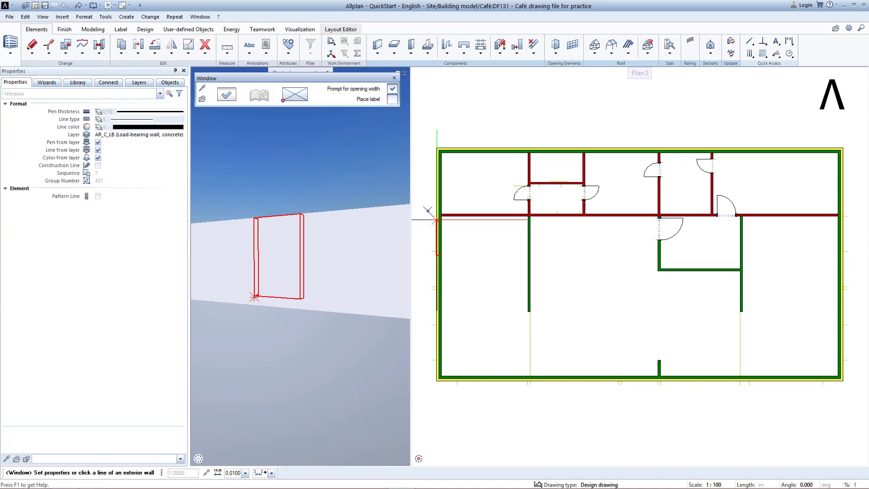
{"action": "scroll", "coordinate": [428, 207], "scroll_direction": "up", "scroll_amount": 4}
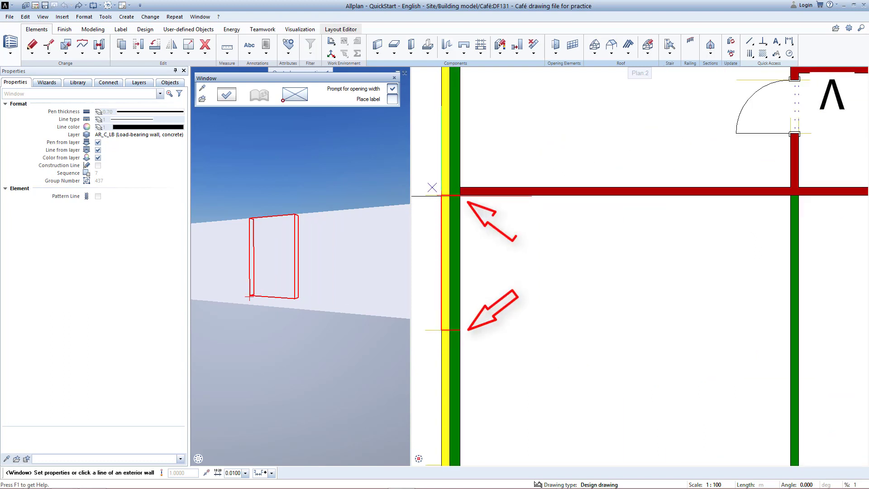
{"action": "left_click", "coordinate": [432, 187]}
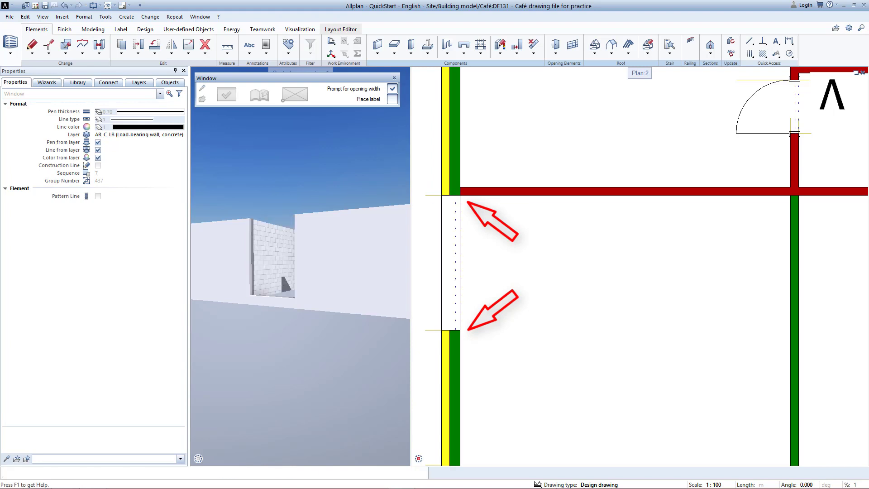
{"action": "key", "text": "Return"}
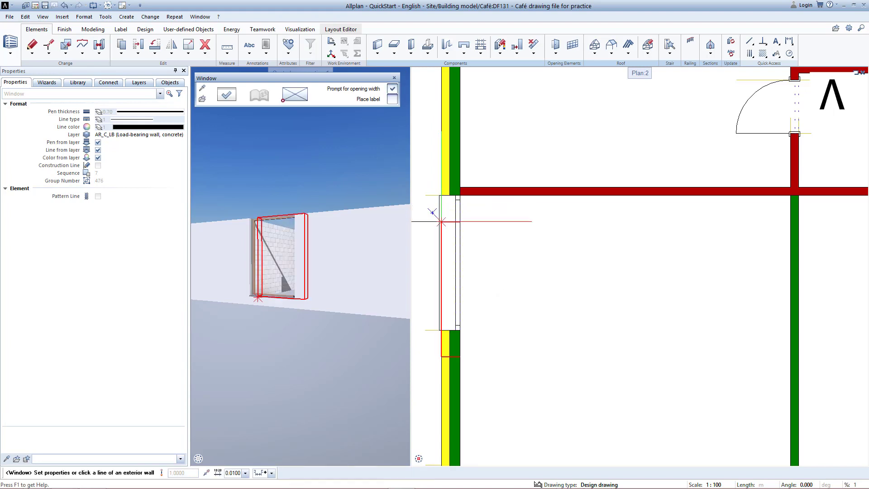
Step: Switch the window's reference point to the opposite end and insert a second window adjoining the first, ending at the next guide mark below
{"action": "scroll", "coordinate": [433, 245], "scroll_direction": "down", "scroll_amount": 2}
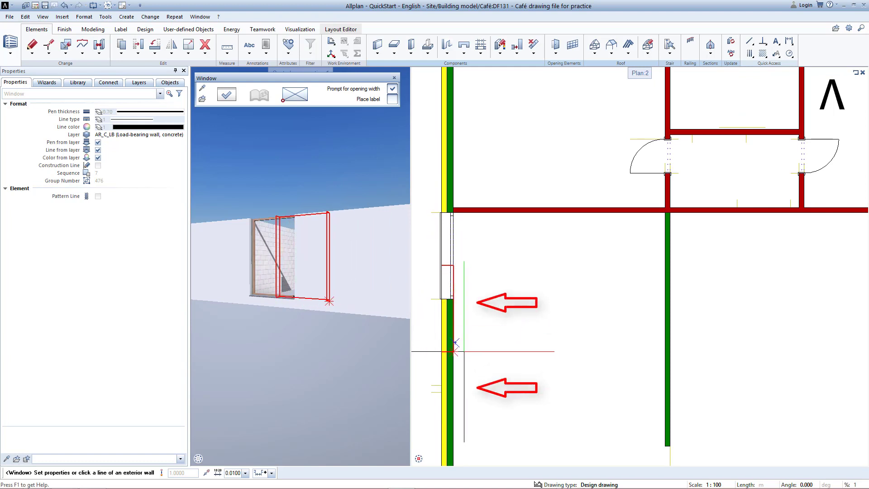
{"action": "left_click", "coordinate": [307, 102]}
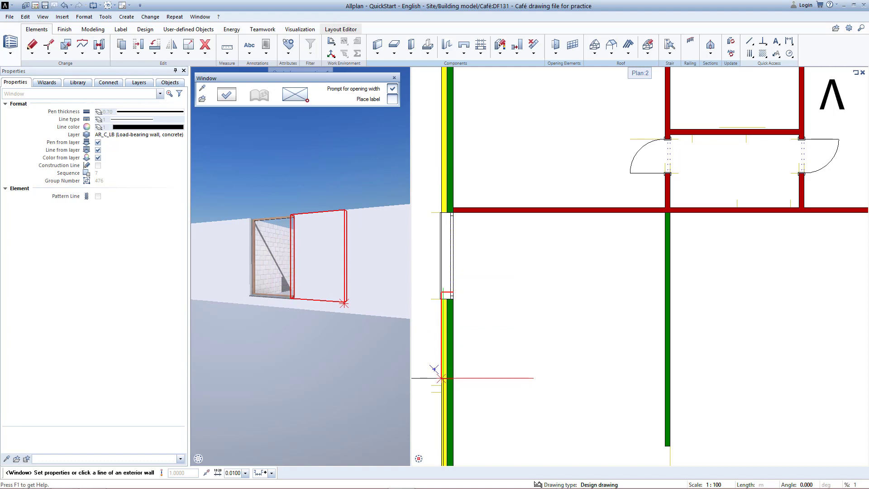
{"action": "left_click", "coordinate": [442, 384]}
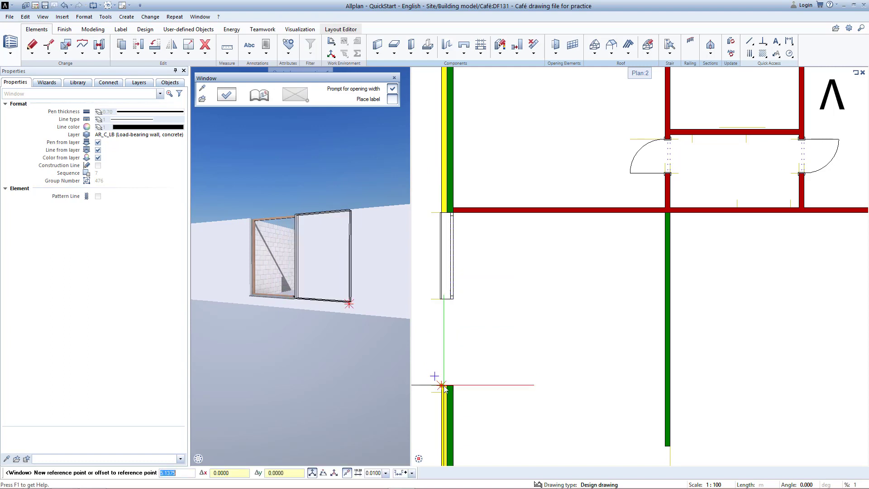
{"action": "key", "text": "Return"}
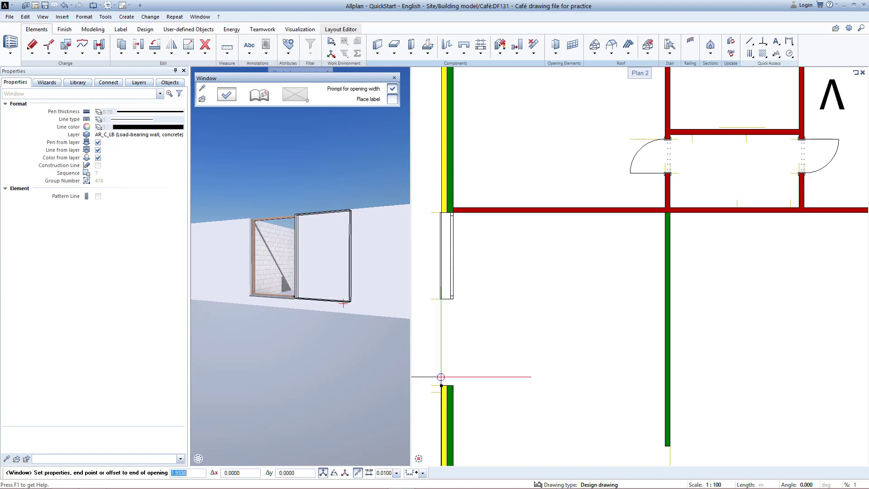
{"action": "key", "text": "Return"}
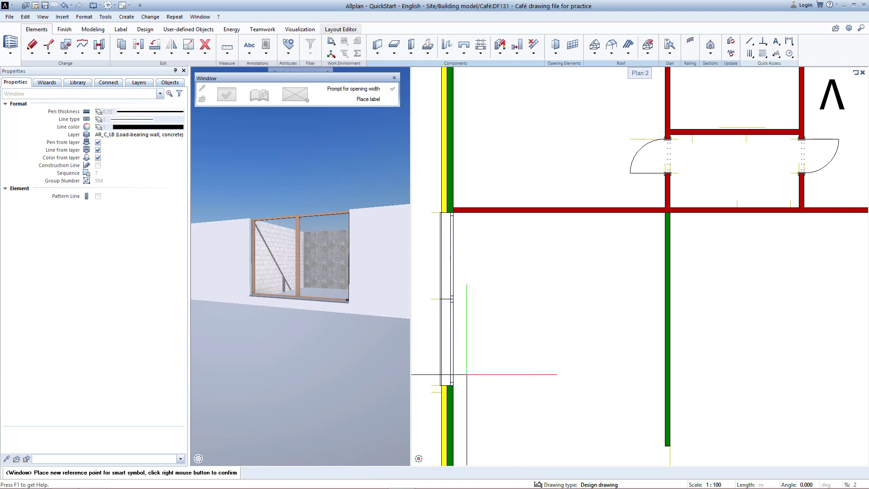
{"action": "scroll", "coordinate": [467, 375], "scroll_direction": "down", "scroll_amount": 2}
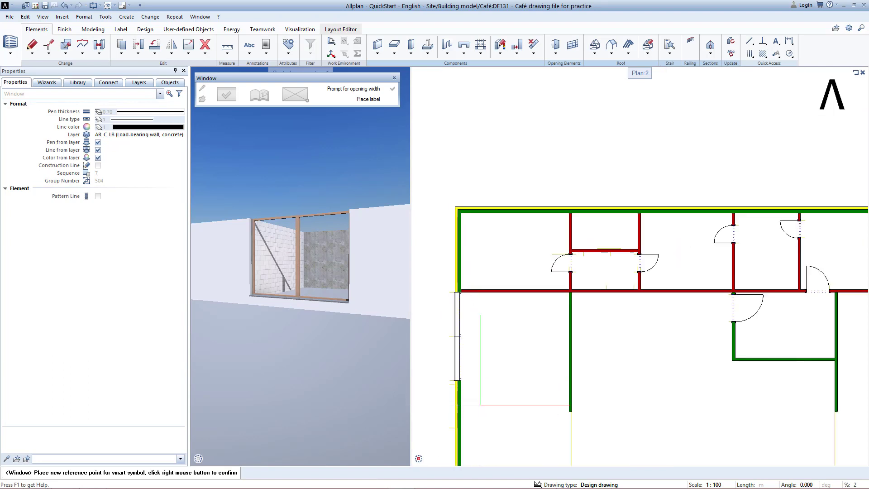
{"action": "middle_click_drag", "start_coordinate": [480, 404], "coordinate": [485, 329]}
{"action": "scroll", "coordinate": [447, 356], "scroll_direction": "up", "scroll_amount": 1}
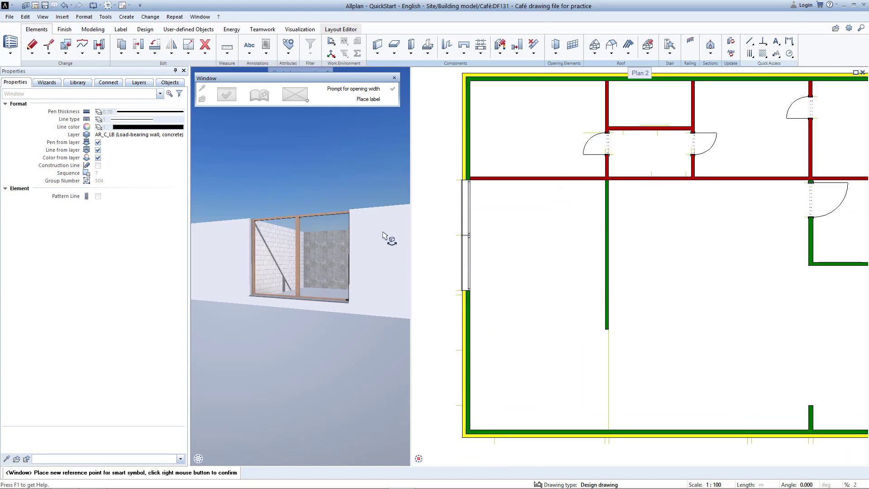
{"action": "right_click", "coordinate": [382, 235]}
Step: Insert two more adjoining floor-to-ceiling windows in the left exterior wall, one ending at the lowest guide mark and one starting below the existing pair
{"action": "left_click", "coordinate": [464, 404]}
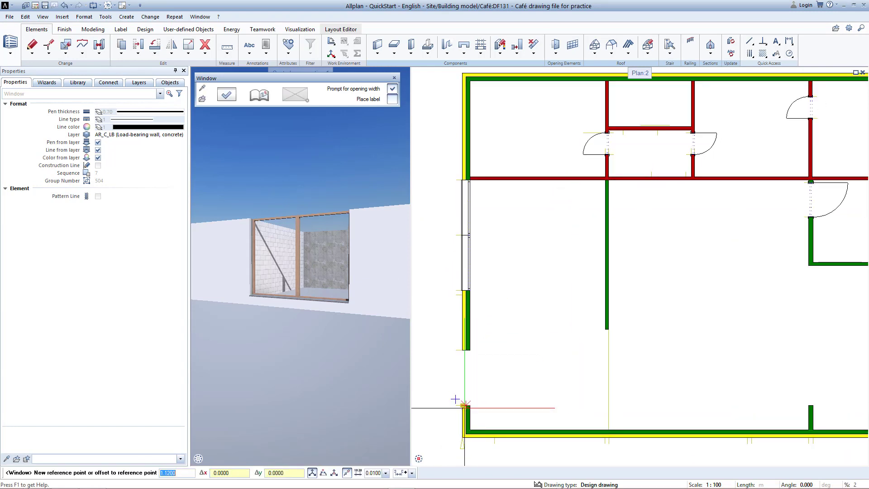
{"action": "key", "text": "Return"}
{"action": "key", "text": "Return"}
{"action": "right_click", "coordinate": [285, 107]}
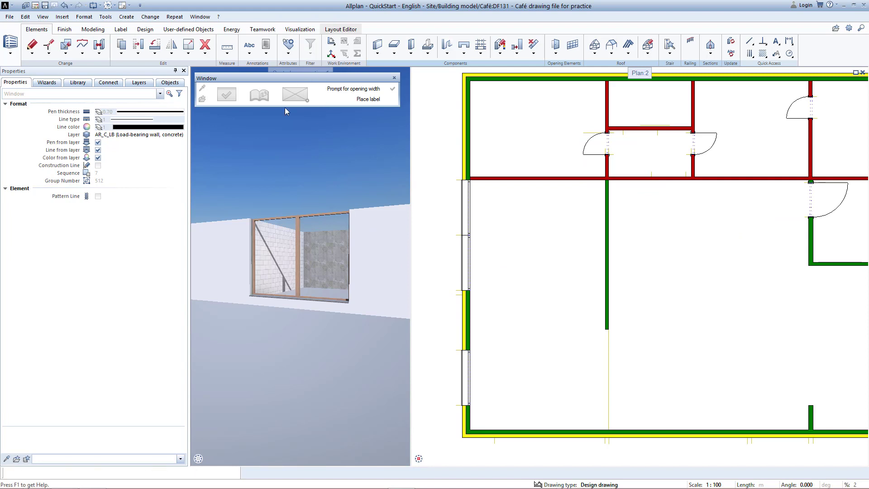
{"action": "left_click", "coordinate": [461, 299]}
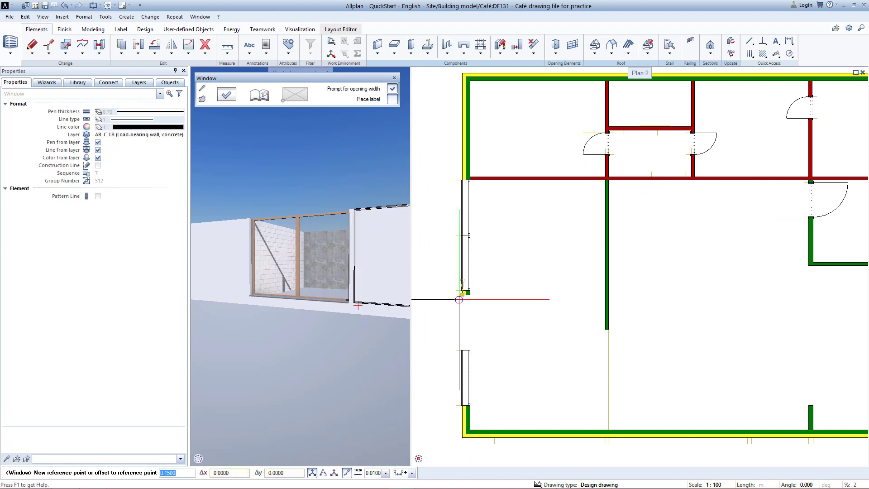
{"action": "key", "text": "Return"}
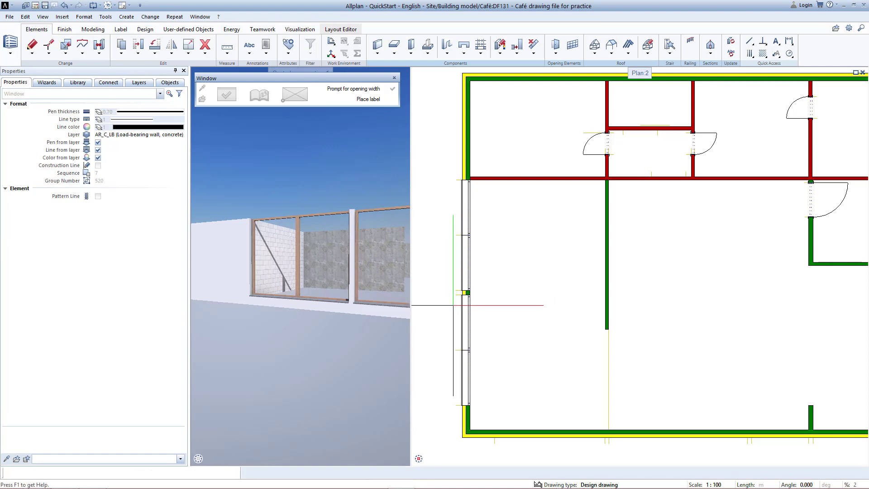
Step: Insert a floor-to-ceiling window in the lower exterior wall, from the mark nearest the left corner to the first mark below the left concrete partition
{"action": "scroll", "coordinate": [471, 351], "scroll_direction": "down", "scroll_amount": 2}
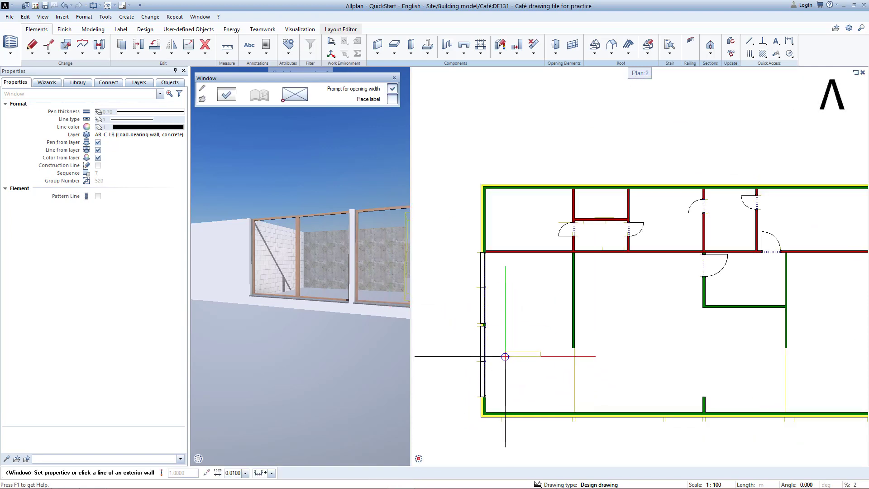
{"action": "mouse_move", "coordinate": [520, 442]}
{"action": "middle_mouse_down"}
{"action": "mouse_move", "coordinate": [493, 415]}
{"action": "mouse_move", "coordinate": [510, 381]}
{"action": "middle_mouse_up"}
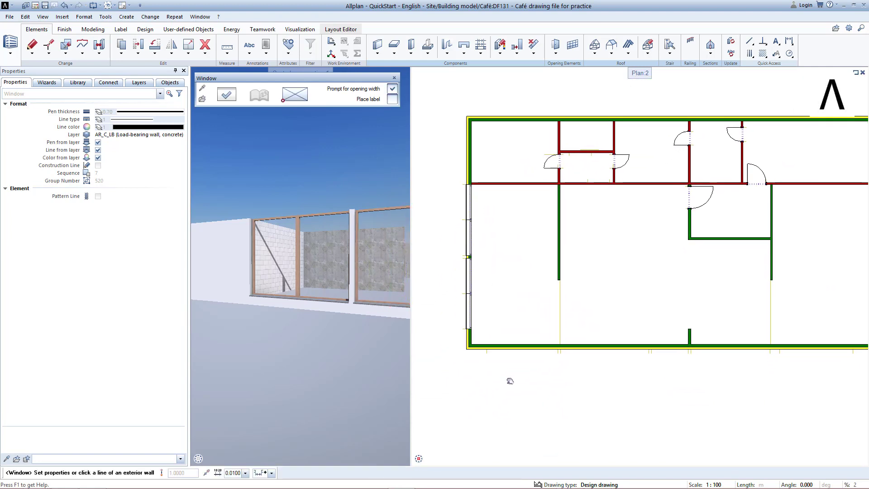
{"action": "scroll", "coordinate": [491, 346], "scroll_direction": "up", "scroll_amount": 1}
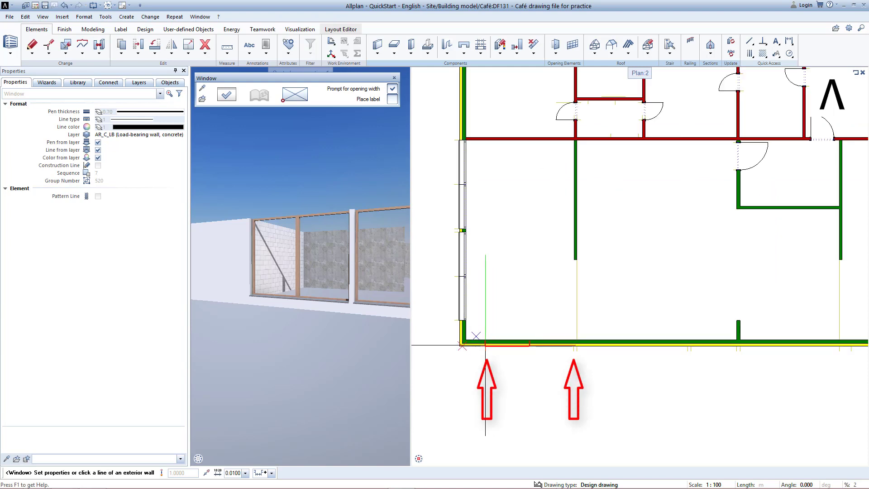
{"action": "left_click", "coordinate": [485, 345]}
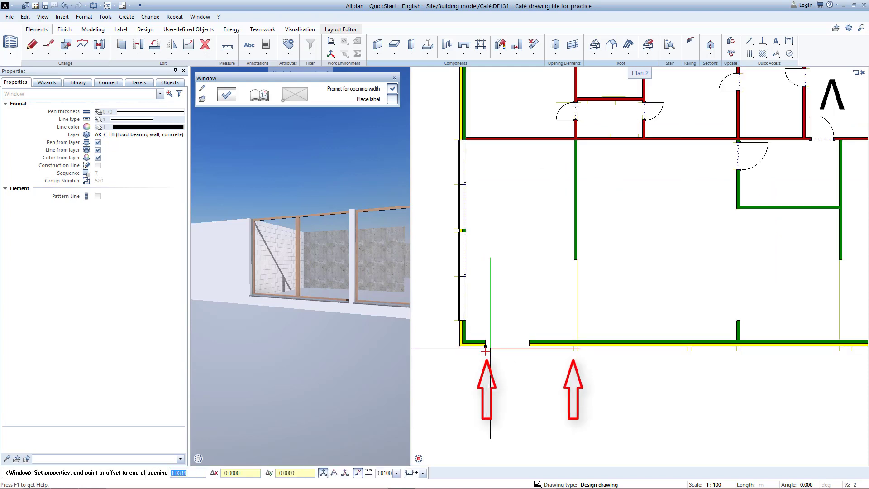
{"action": "left_click", "coordinate": [574, 346]}
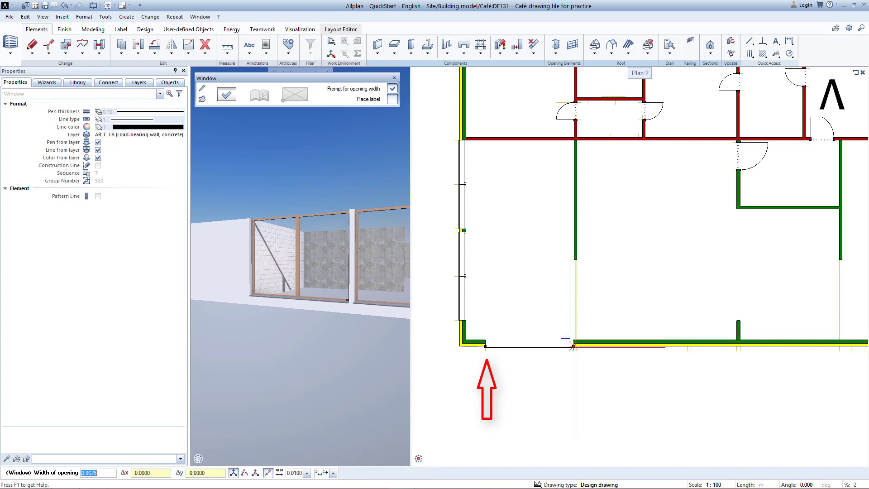
{"action": "key", "text": "Return"}
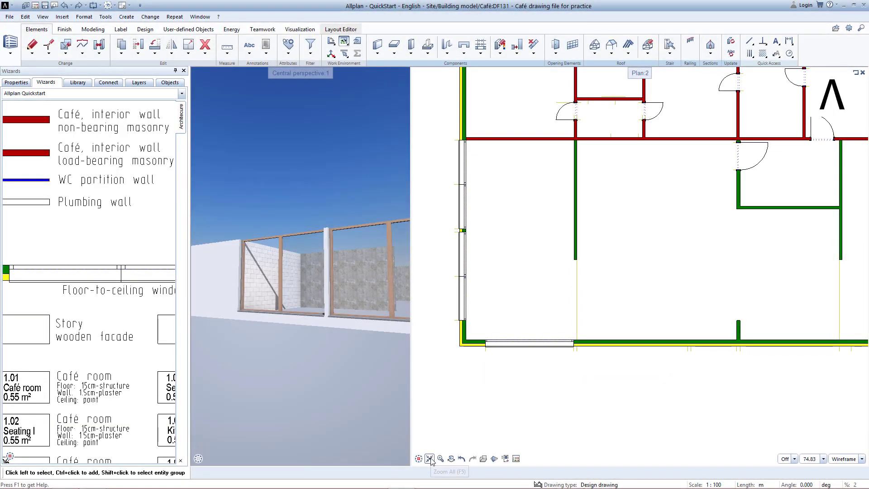
Step: Take the floor-to-ceiling window from the wizard again and insert it in the lower exterior wall, from the left partition's second mark to the next mark
{"action": "left_click", "coordinate": [429, 458]}
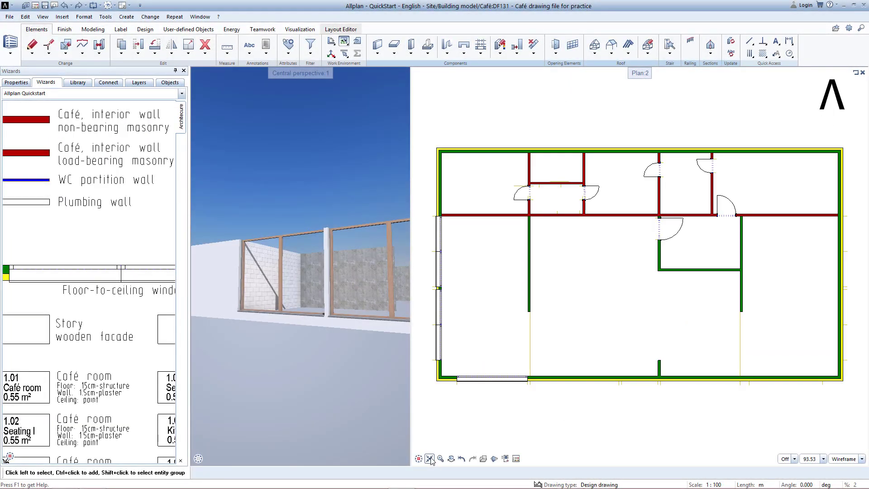
{"action": "left_click_drag", "start_coordinate": [337, 377], "coordinate": [484, 353]}
{"action": "scroll", "coordinate": [355, 354], "scroll_direction": "down", "scroll_amount": 5}
{"action": "scroll", "coordinate": [394, 340], "scroll_direction": "down", "scroll_amount": 2}
{"action": "middle_click_drag", "start_coordinate": [367, 336], "coordinate": [326, 332]}
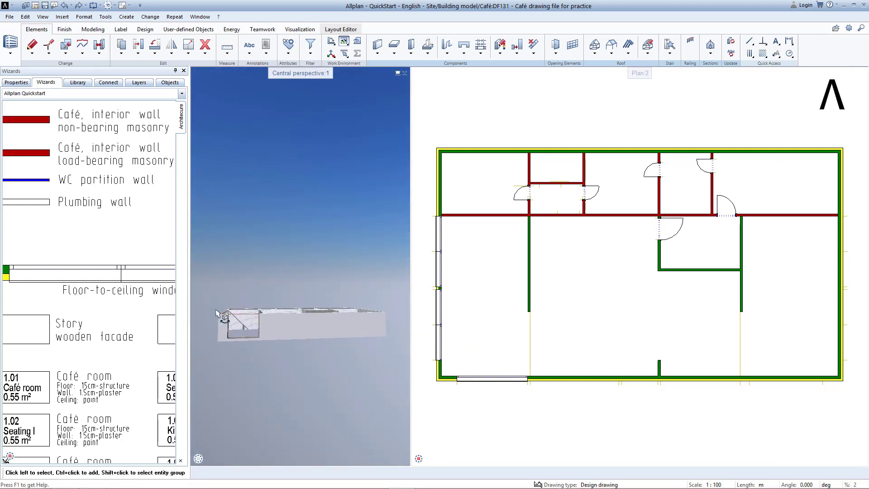
{"action": "double_click", "coordinate": [110, 278]}
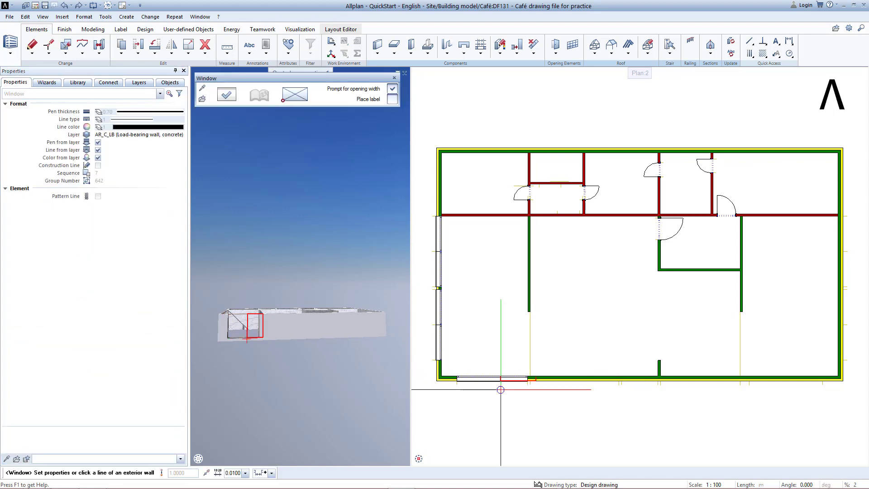
{"action": "scroll", "coordinate": [529, 378], "scroll_direction": "up", "scroll_amount": 6}
{"action": "left_click", "coordinate": [517, 365]}
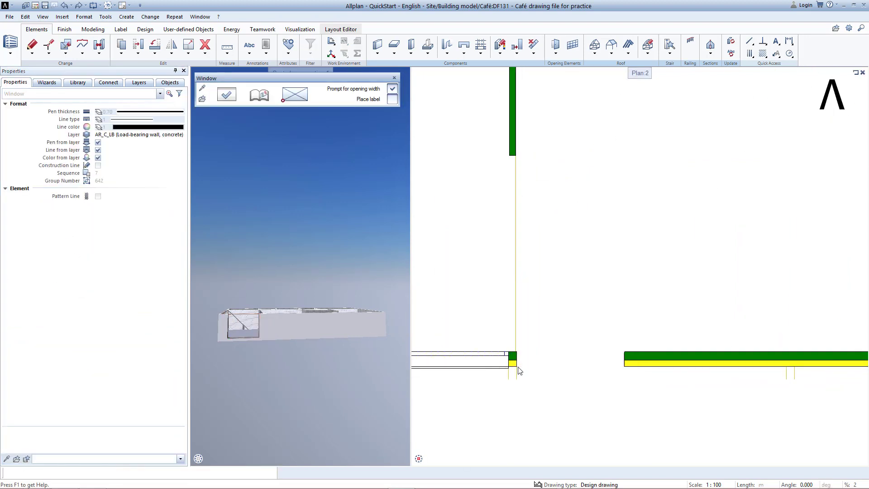
{"action": "left_click", "coordinate": [516, 366]}
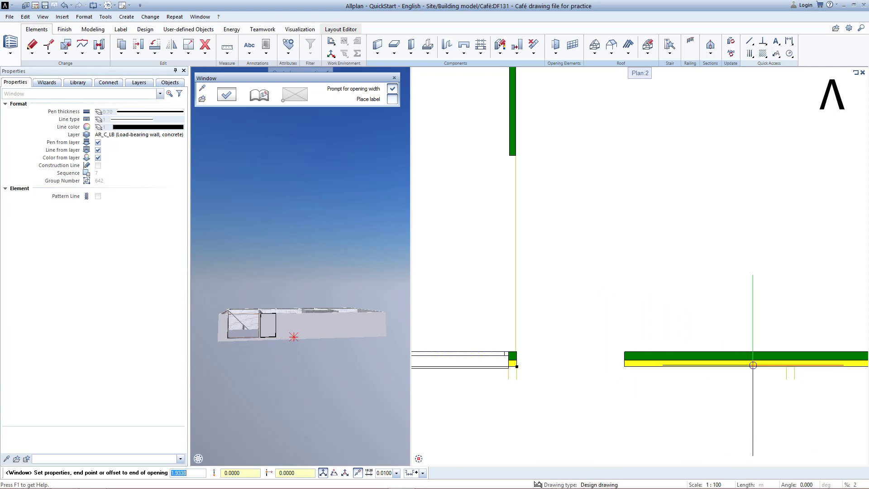
{"action": "left_click", "coordinate": [786, 366]}
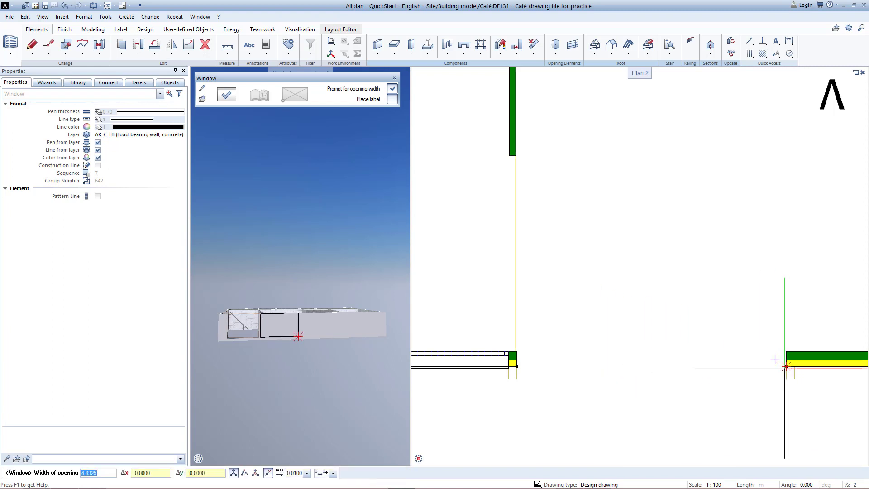
{"action": "key", "text": "Return"}
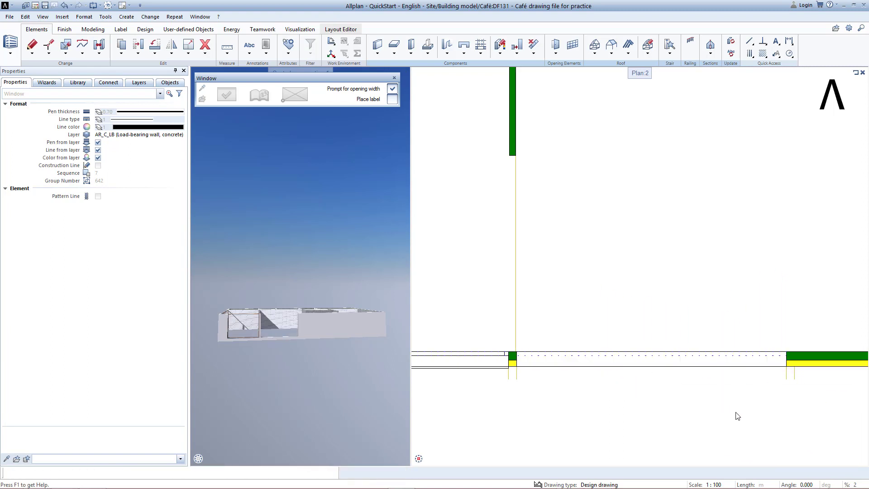
Step: Insert a third window in the lower exterior wall, from the right face of the short concrete wall stub to the mark below the right partition
{"action": "right_click", "coordinate": [734, 408]}
{"action": "scroll", "coordinate": [775, 398], "scroll_direction": "down", "scroll_amount": 1}
{"action": "middle_click_drag", "start_coordinate": [776, 398], "coordinate": [459, 365]}
{"action": "left_click", "coordinate": [570, 339]}
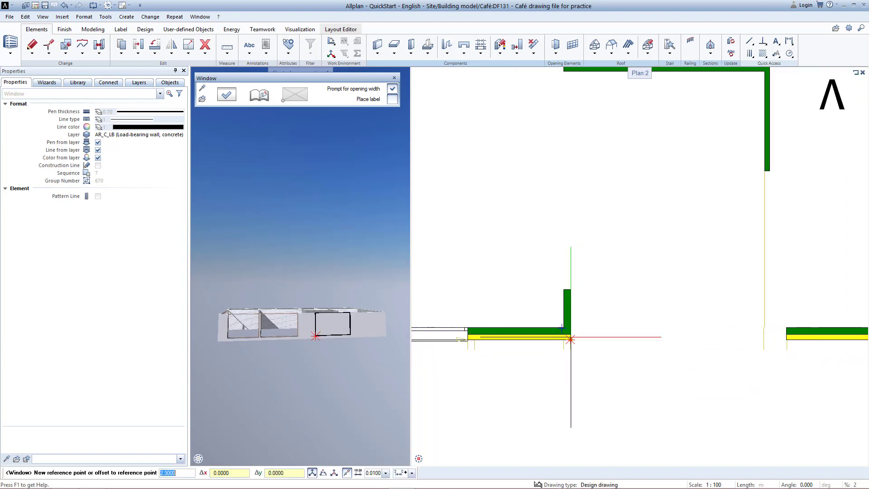
{"action": "left_click", "coordinate": [769, 341]}
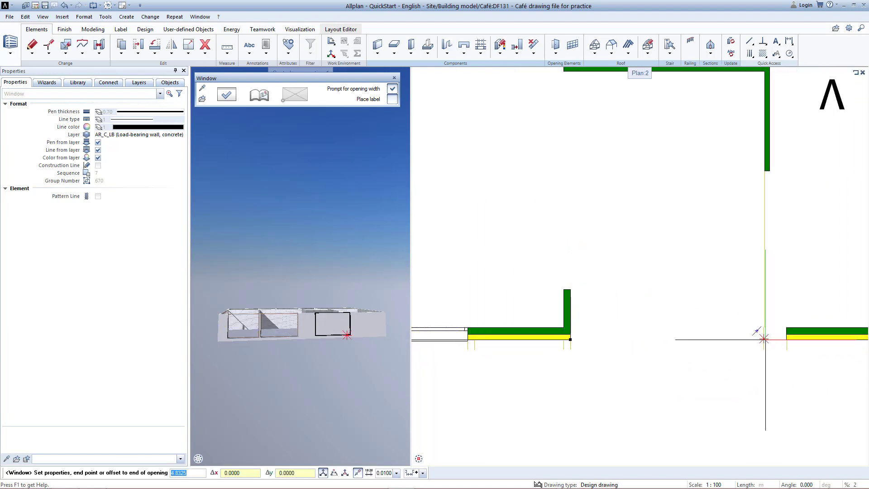
{"action": "left_click", "coordinate": [764, 339]}
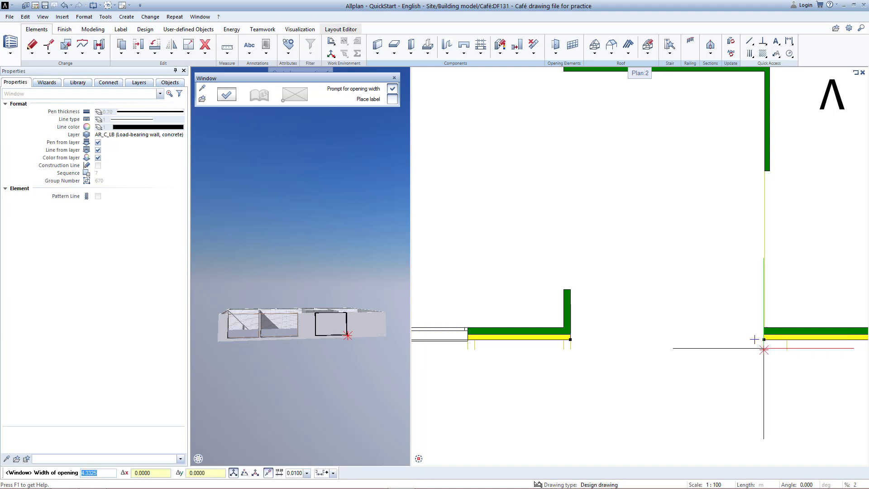
{"action": "key", "text": "Return"}
Step: Insert a fourth window in the lower exterior wall, from the second mark beside the right partition to the mark near the right corner
{"action": "middle_click_drag", "start_coordinate": [785, 343], "coordinate": [552, 351]}
{"action": "left_click", "coordinate": [547, 322]}
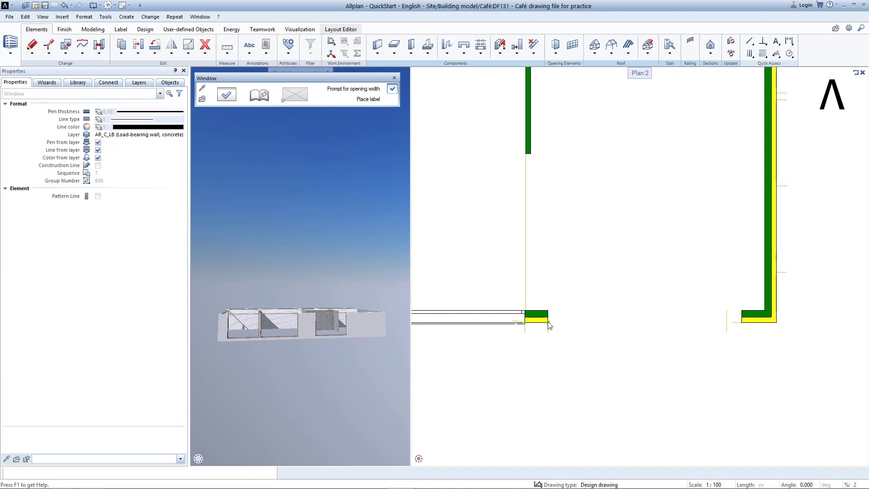
{"action": "key", "text": "Return"}
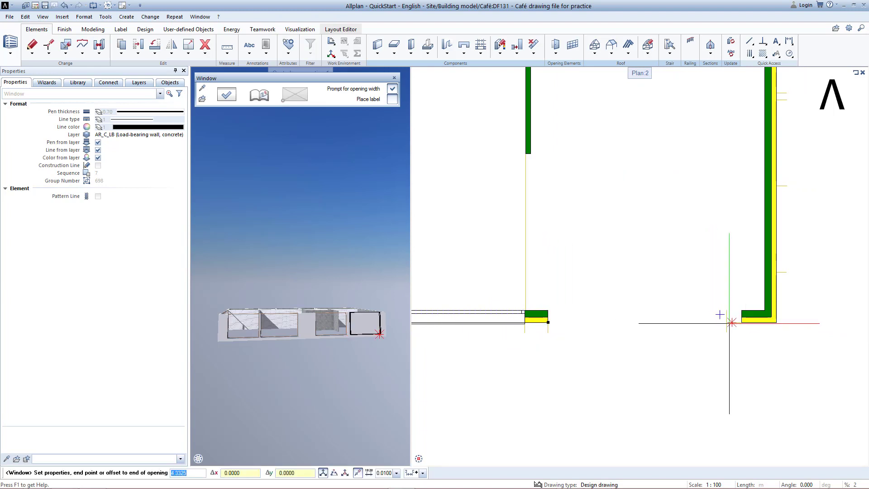
{"action": "left_click", "coordinate": [726, 322]}
{"action": "key", "text": "Return"}
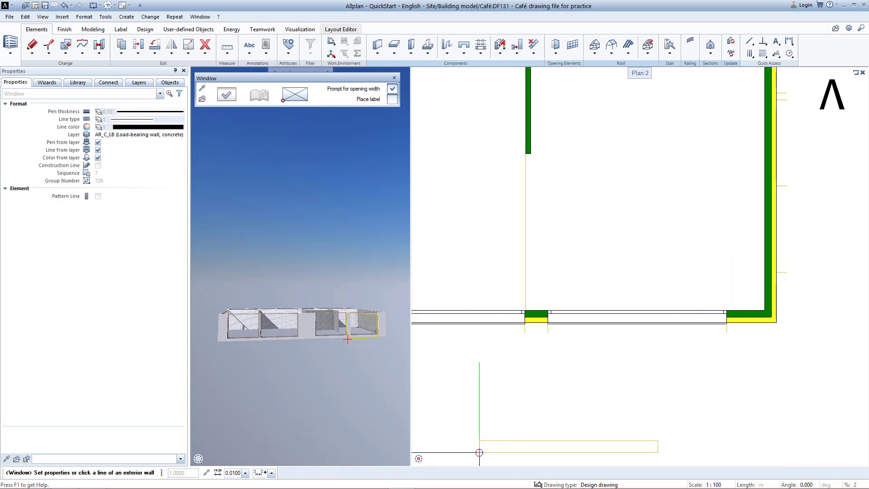
{"action": "left_click", "coordinate": [430, 459]}
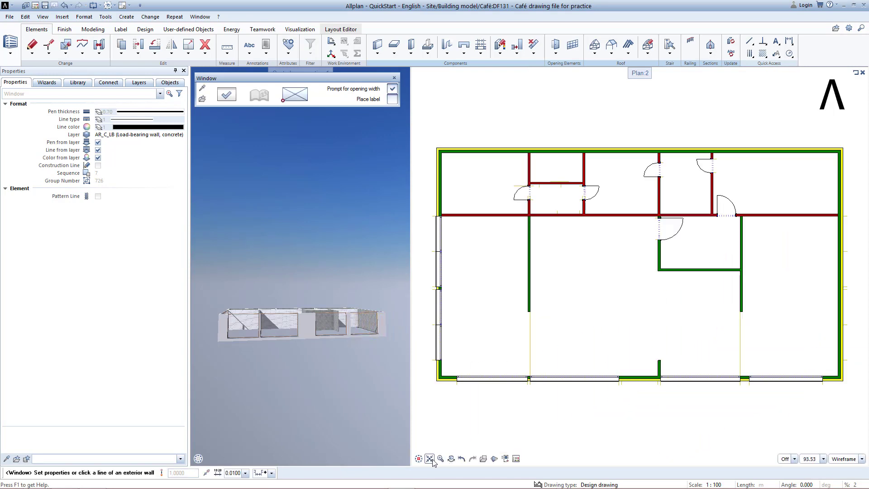
{"action": "key", "text": "Escape"}
Step: Examine the inserted doors and floor-to-ceiling windows from several sides in the central perspective view
{"action": "left_click_drag", "start_coordinate": [369, 367], "coordinate": [313, 320]}
{"action": "scroll", "coordinate": [312, 319], "scroll_direction": "up", "scroll_amount": 10}
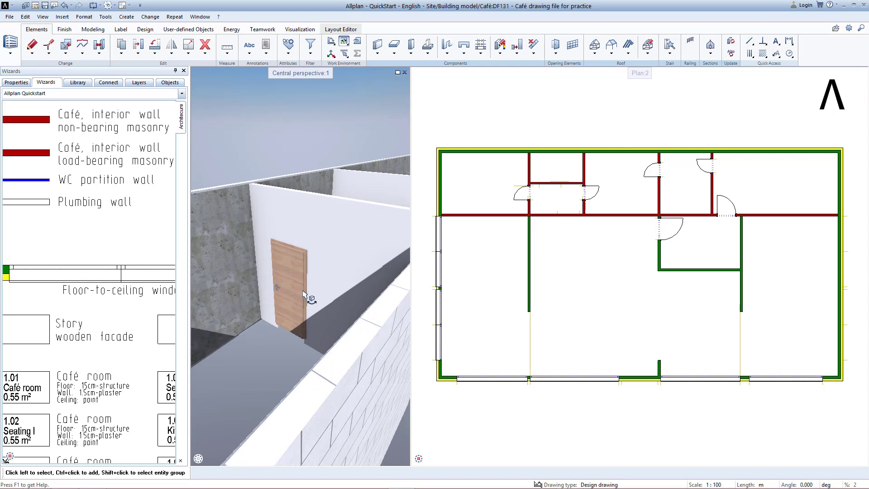
{"action": "scroll", "coordinate": [308, 308], "scroll_direction": "down", "scroll_amount": 10}
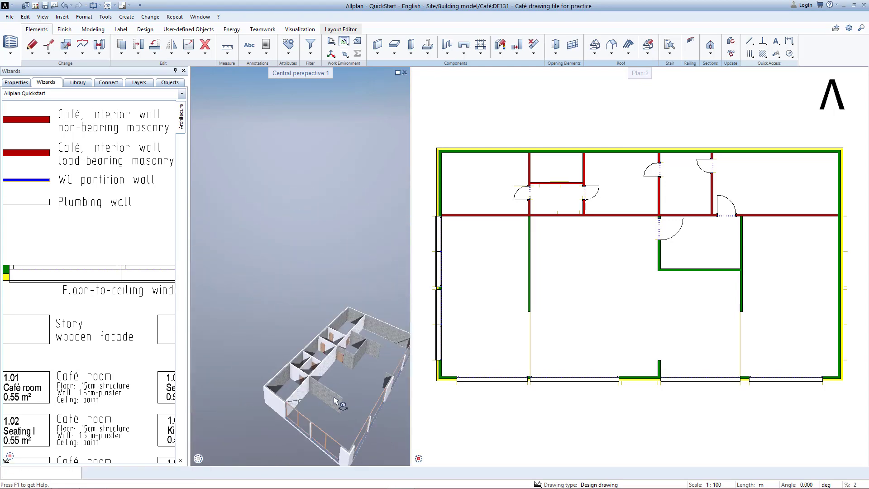
{"action": "scroll", "coordinate": [294, 344], "scroll_direction": "up", "scroll_amount": 10}
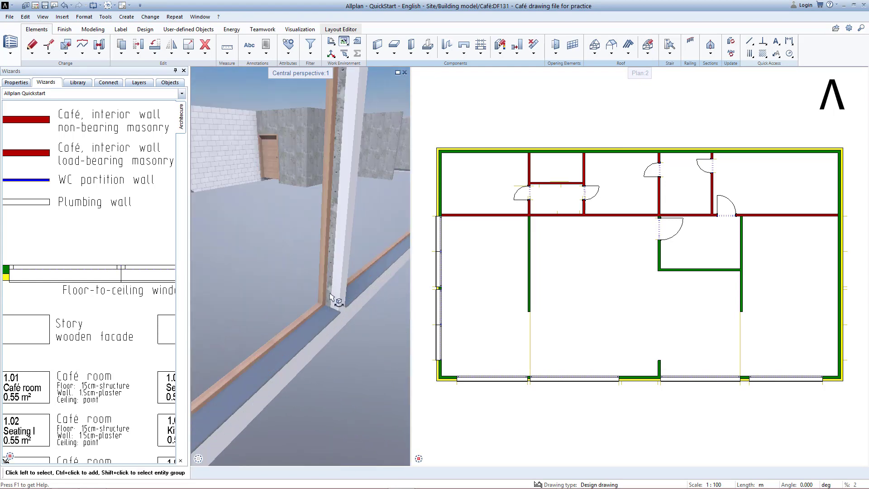
{"action": "scroll", "coordinate": [318, 301], "scroll_direction": "down", "scroll_amount": 10}
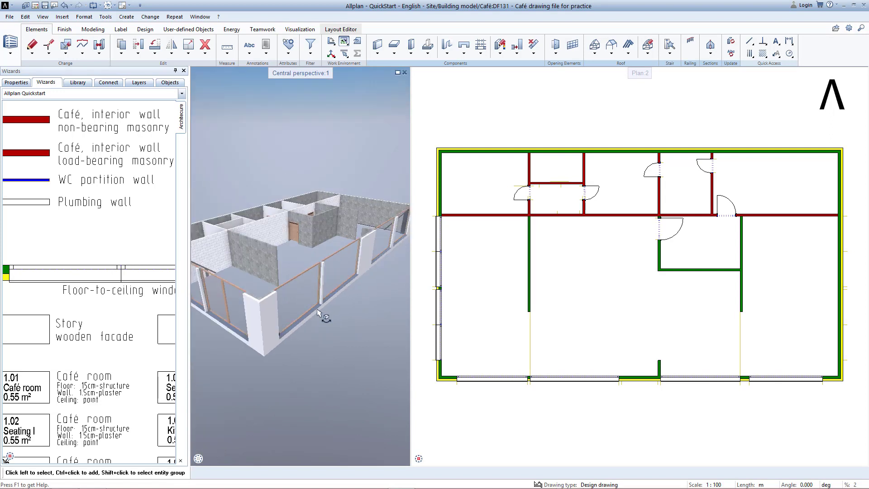
{"action": "scroll", "coordinate": [300, 321], "scroll_direction": "up", "scroll_amount": 5}
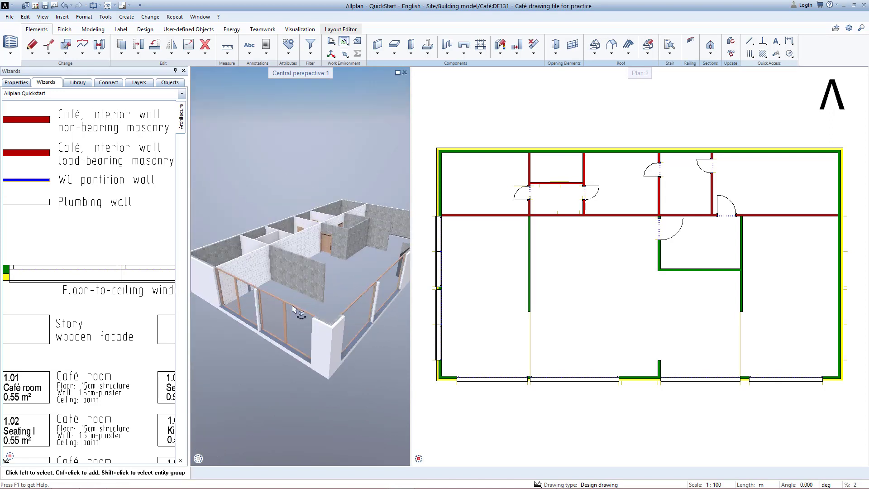
{"action": "left_click_drag", "start_coordinate": [325, 290], "coordinate": [360, 277]}
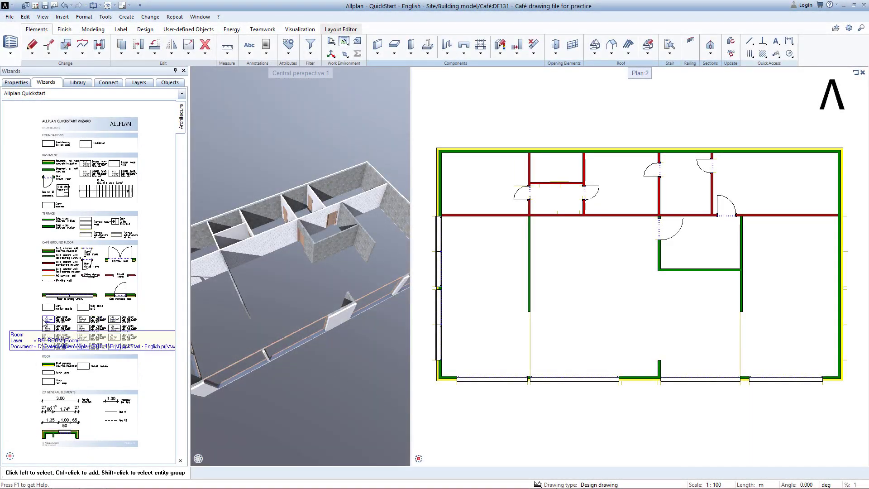
Step: Take the 1.01 Café room element from the Café ground floor wizard and create the room in the large central area between the concrete partitions
{"action": "scroll", "coordinate": [51, 321], "scroll_direction": "up", "scroll_amount": 5}
{"action": "scroll", "coordinate": [51, 320], "scroll_direction": "up", "scroll_amount": 1}
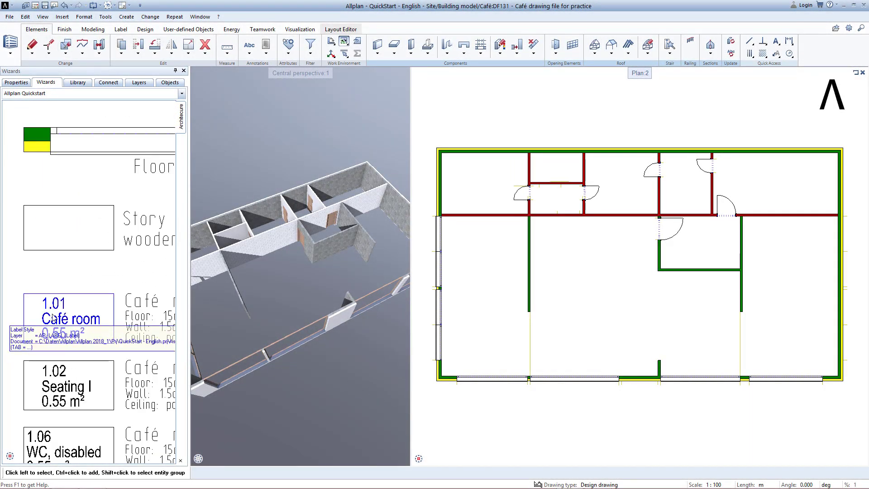
{"action": "left_click", "coordinate": [97, 306]}
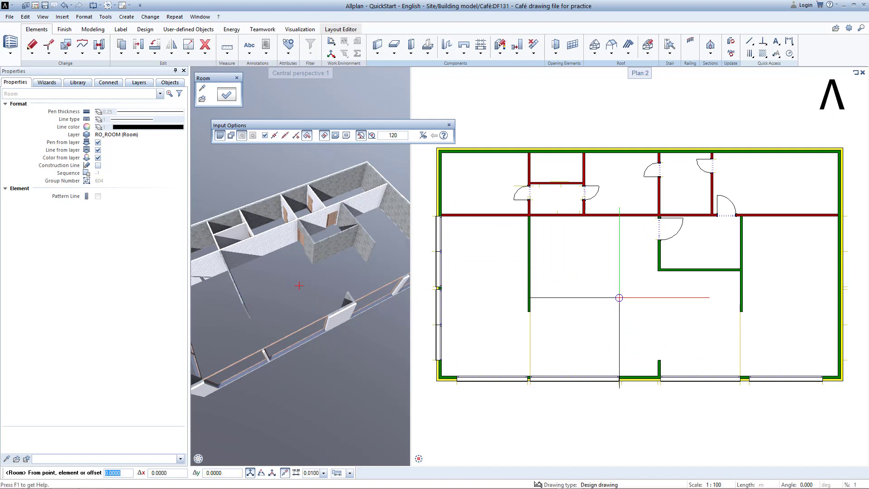
{"action": "left_click", "coordinate": [619, 297]}
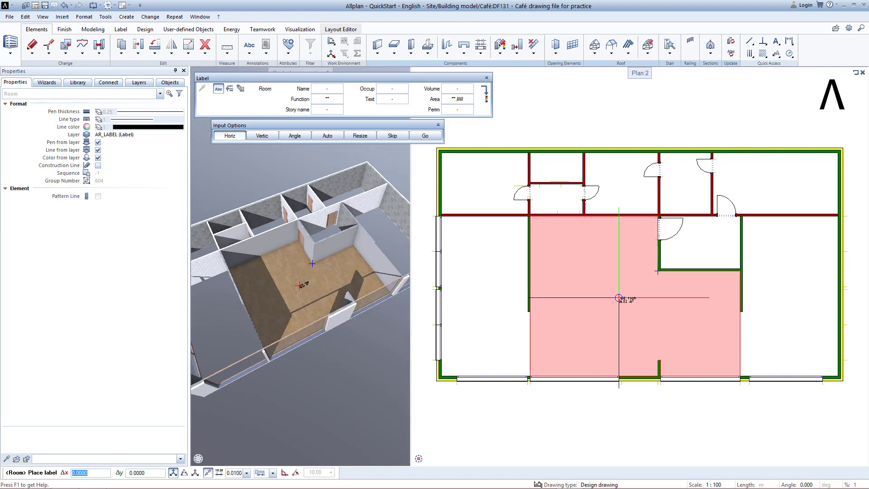
{"action": "scroll", "coordinate": [617, 298], "scroll_direction": "up", "scroll_amount": 5}
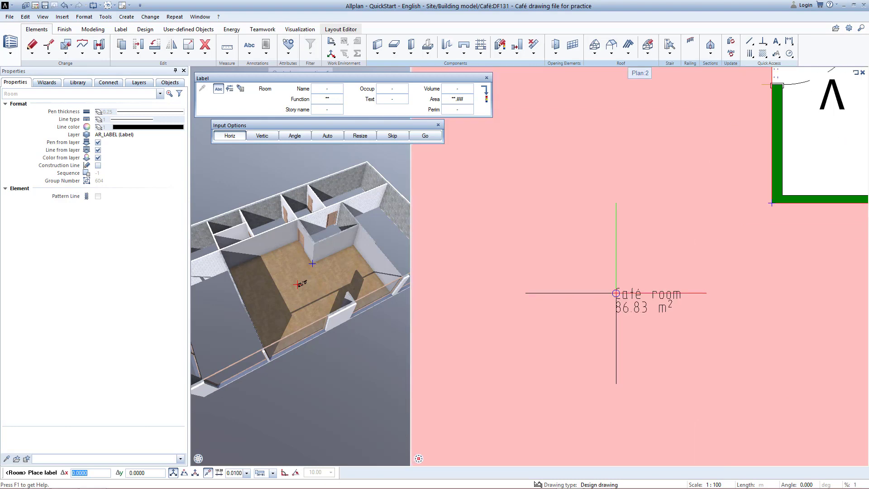
{"action": "scroll", "coordinate": [616, 294], "scroll_direction": "down", "scroll_amount": 5}
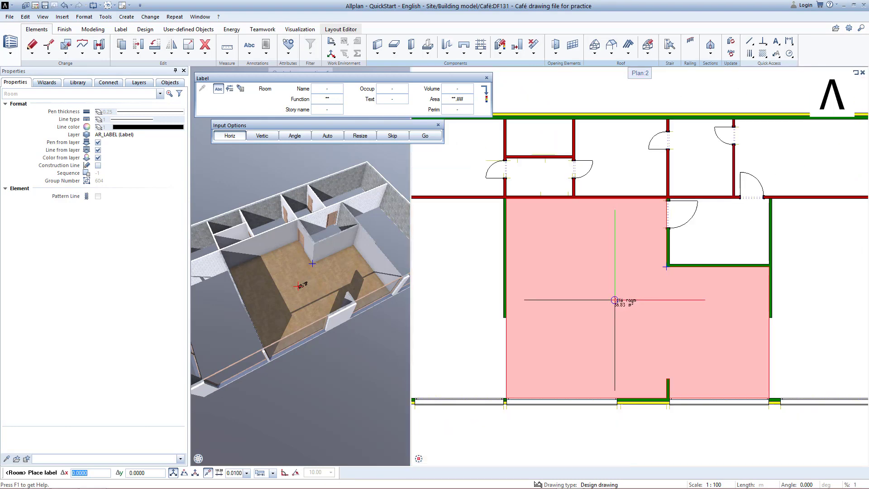
Step: Switch the room label to a label style, using 1 Raumstempel einfach from the Project folder's 1 Raum subfolder
{"action": "left_click", "coordinate": [230, 90]}
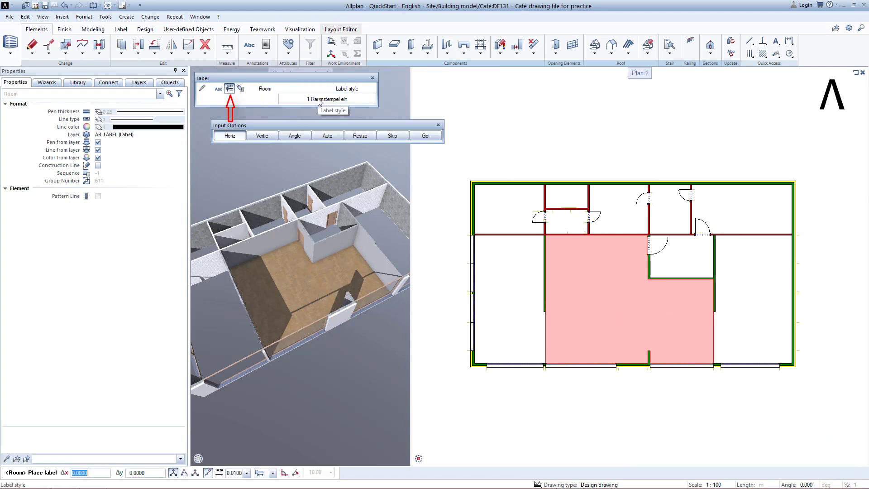
{"action": "left_click", "coordinate": [320, 100]}
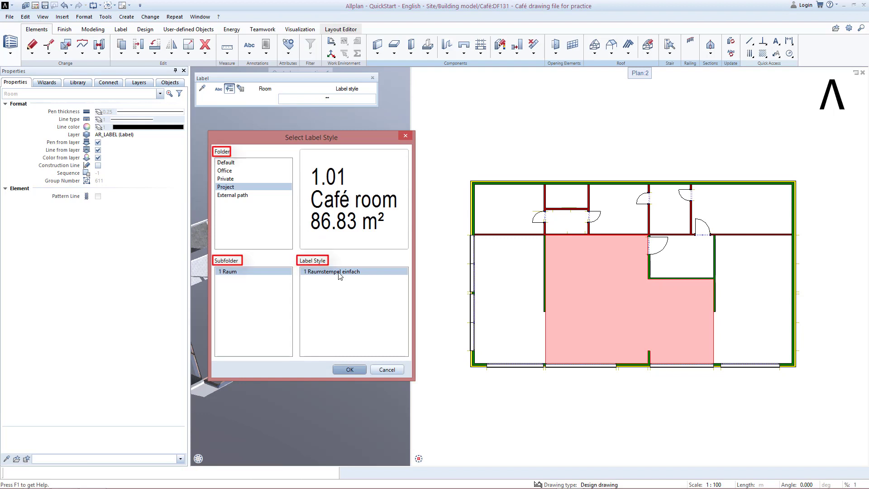
{"action": "left_click", "coordinate": [349, 370]}
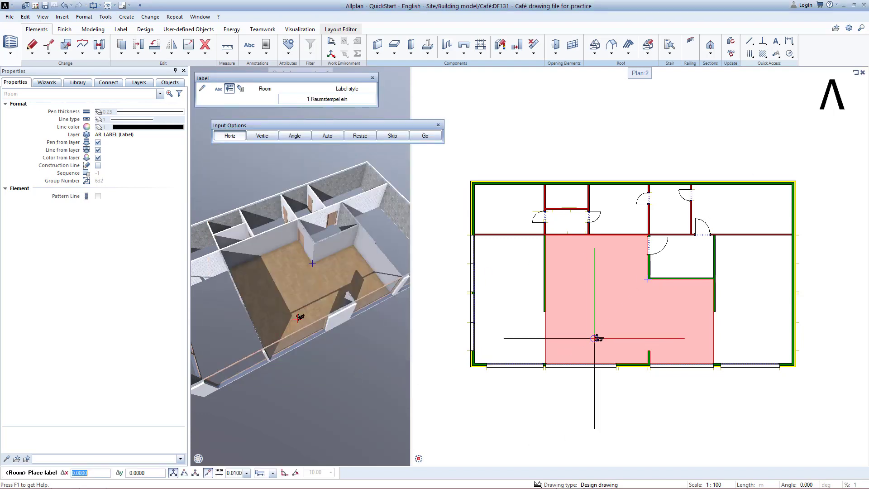
{"action": "scroll", "coordinate": [593, 293], "scroll_direction": "up", "scroll_amount": 2}
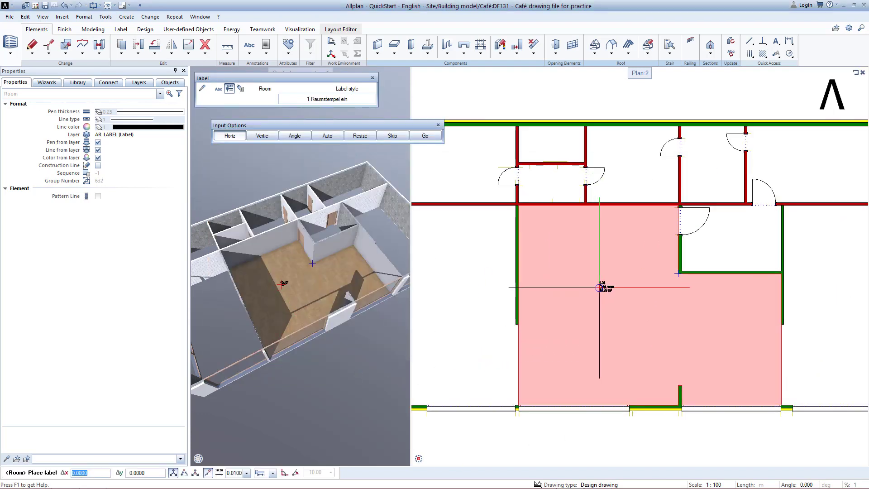
Step: Place the Café room's label in the middle of the large central area
{"action": "left_click", "coordinate": [594, 286]}
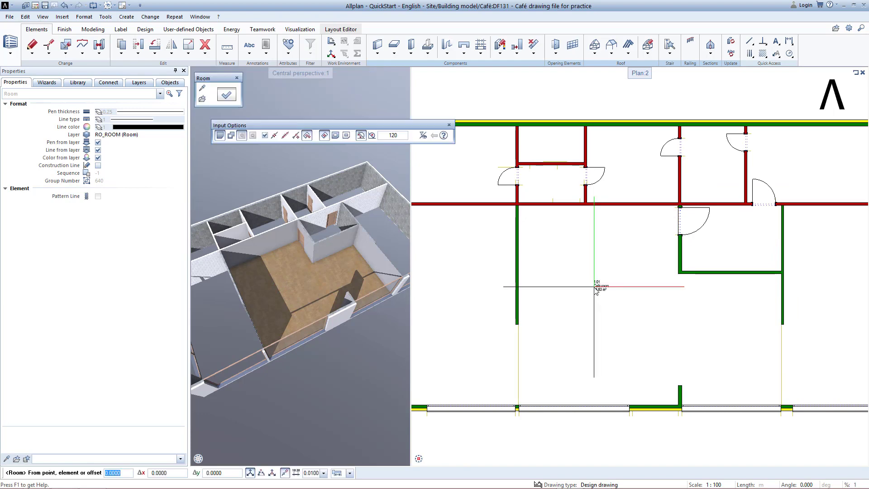
{"action": "key", "text": "Escape"}
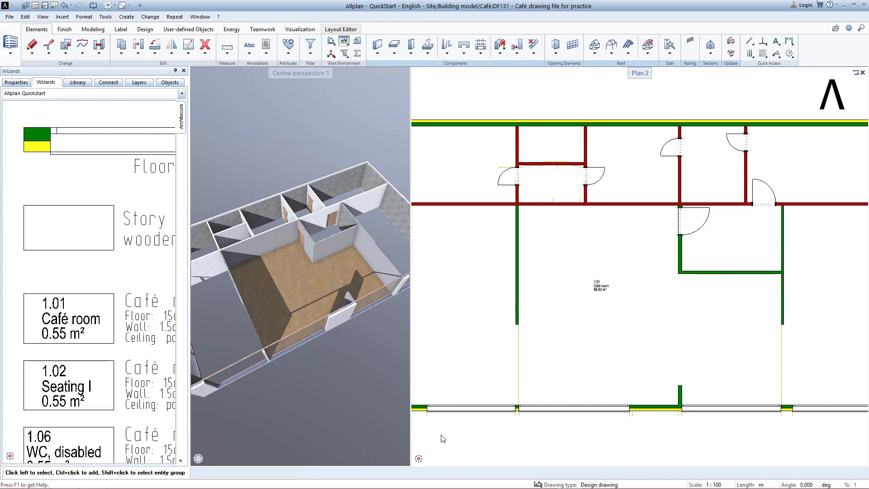
{"action": "left_click", "coordinate": [429, 458]}
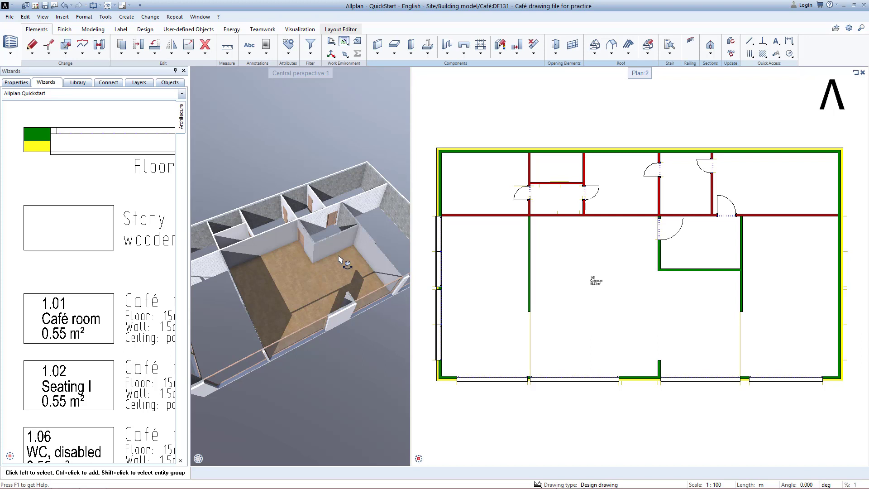
Step: Create the 1.02 Seating I room from the wizard in the area beside the left exterior wall and place its label in the middle
{"action": "left_click", "coordinate": [63, 385]}
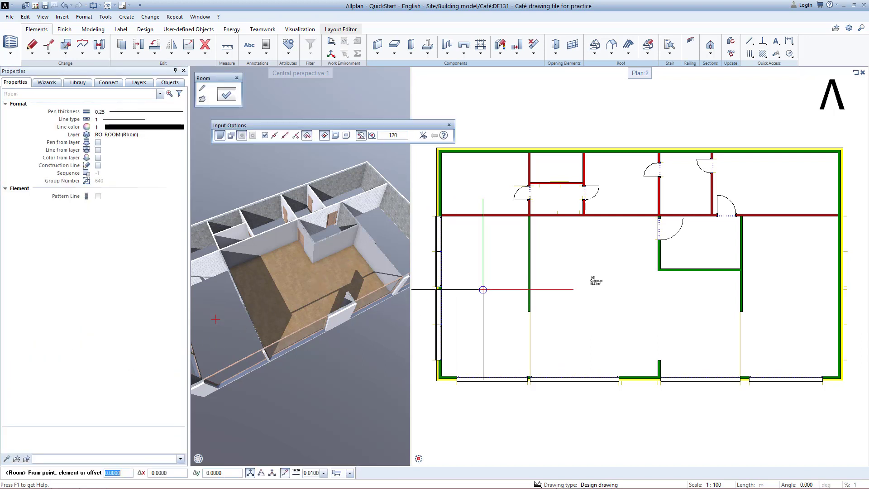
{"action": "left_click", "coordinate": [483, 290]}
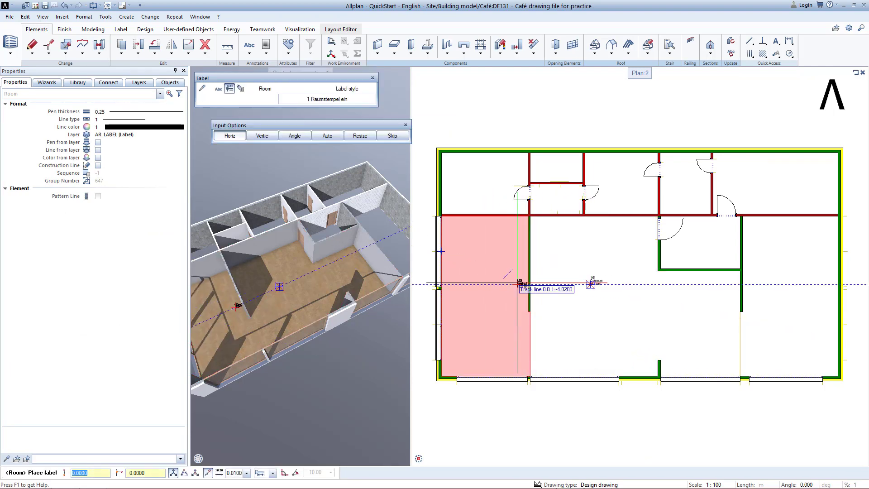
{"action": "left_click", "coordinate": [483, 284]}
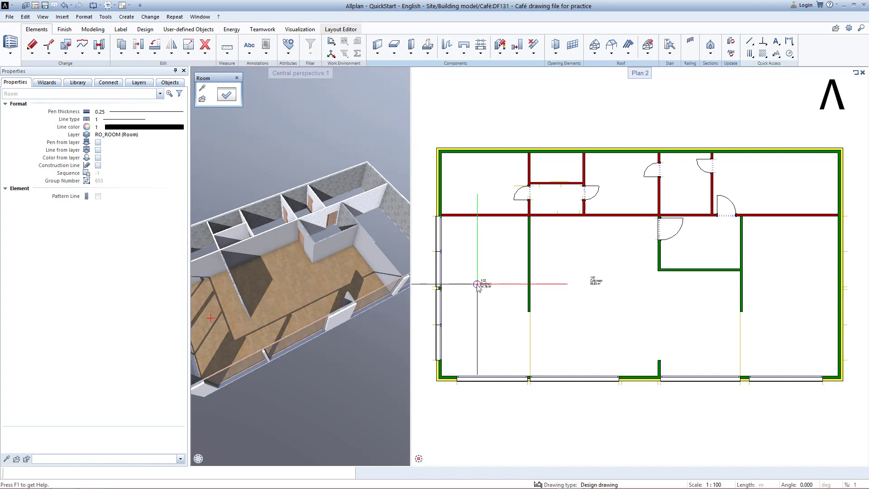
{"action": "key", "text": "Escape"}
Step: Create the 1.03 Seating II room from the wizard in the area beside the right exterior wall and place its label in the middle
{"action": "scroll", "coordinate": [105, 357], "scroll_direction": "down", "scroll_amount": 3}
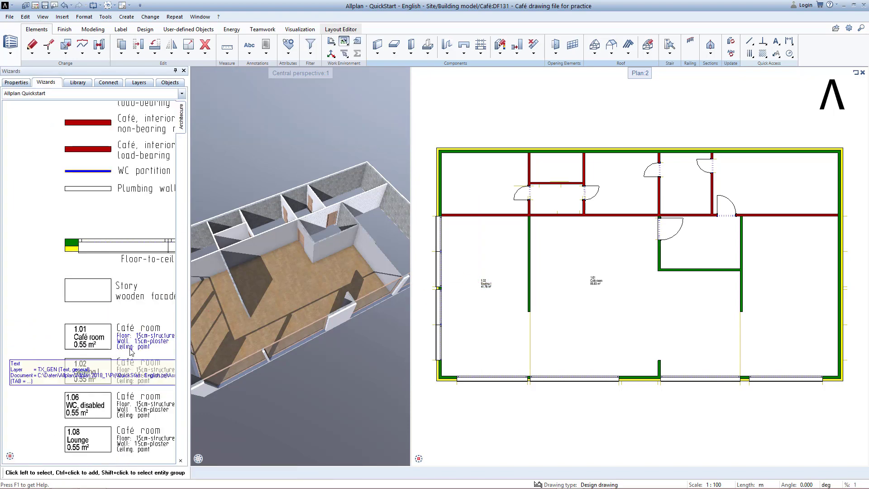
{"action": "middle_click_drag", "start_coordinate": [130, 352], "coordinate": [38, 353]}
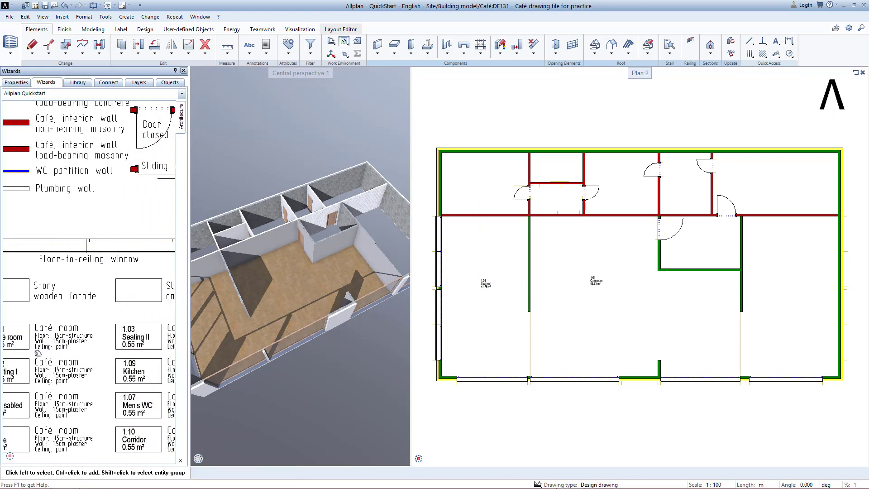
{"action": "left_click", "coordinate": [143, 334]}
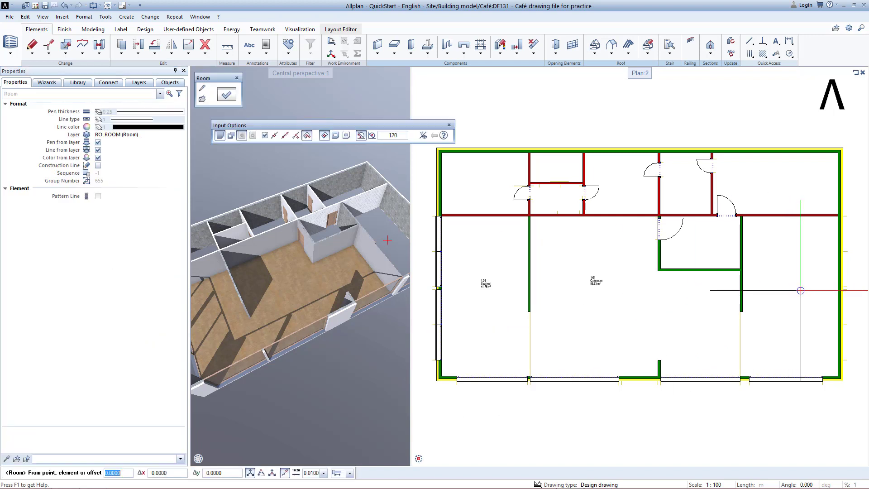
{"action": "left_click", "coordinate": [799, 290]}
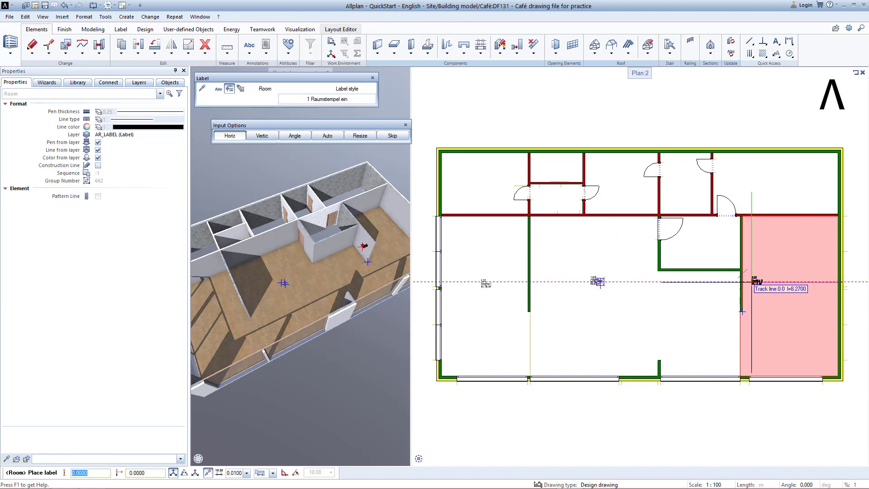
{"action": "left_click", "coordinate": [789, 285]}
{"action": "key", "text": "Escape"}
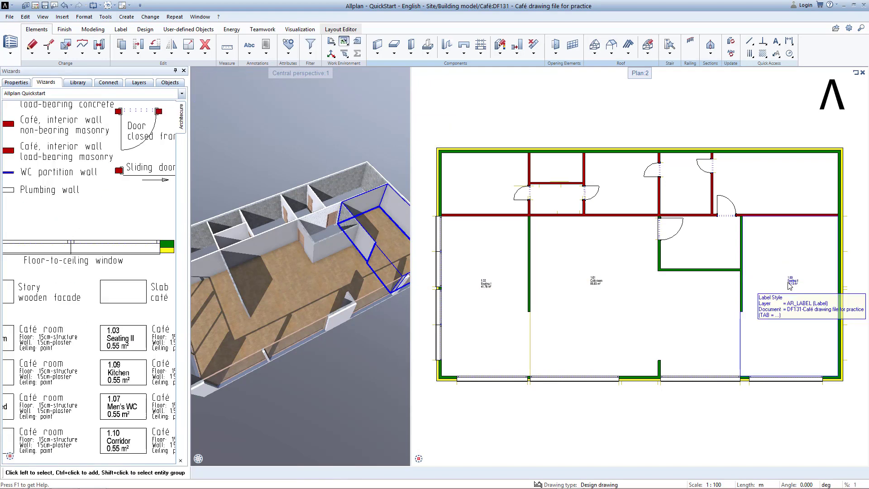
Step: Create the 1.09 Kitchen room from the wizard between opposite corners of the small enclosed area below the corridor wall, and place its label inside
{"action": "left_click", "coordinate": [143, 373]}
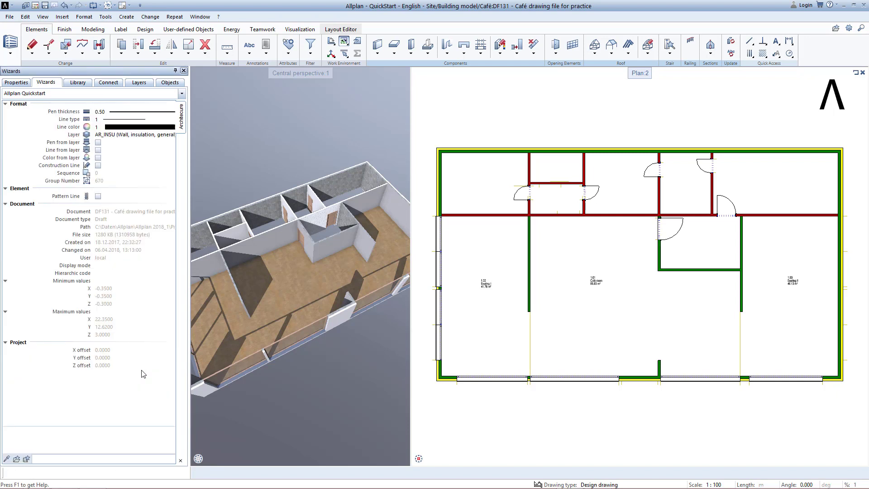
{"action": "scroll", "coordinate": [708, 255], "scroll_direction": "up", "scroll_amount": 3}
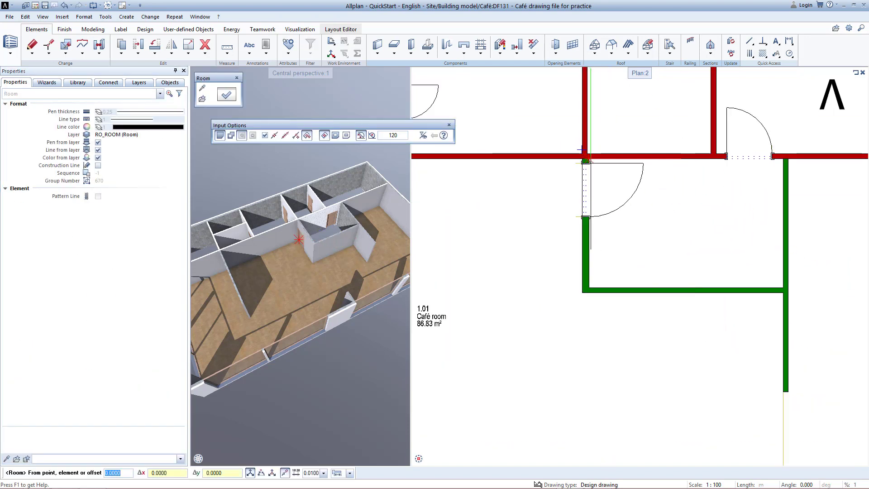
{"action": "left_click", "coordinate": [588, 159]}
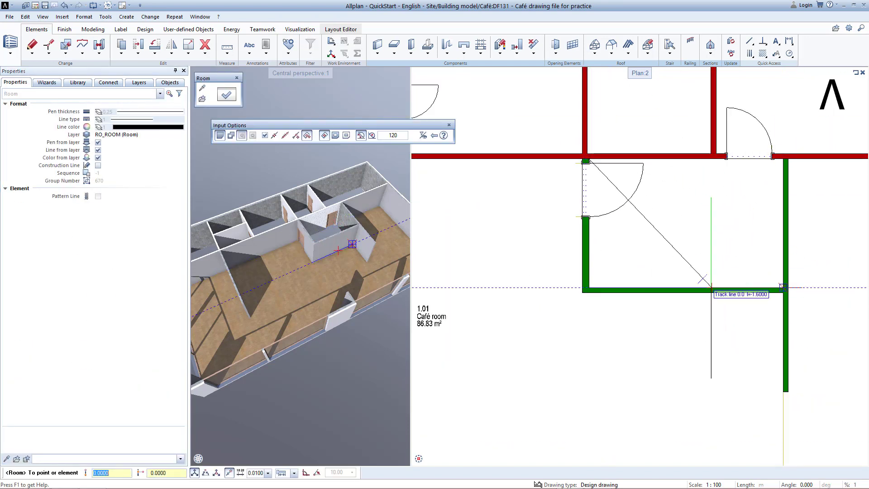
{"action": "left_click", "coordinate": [587, 288]}
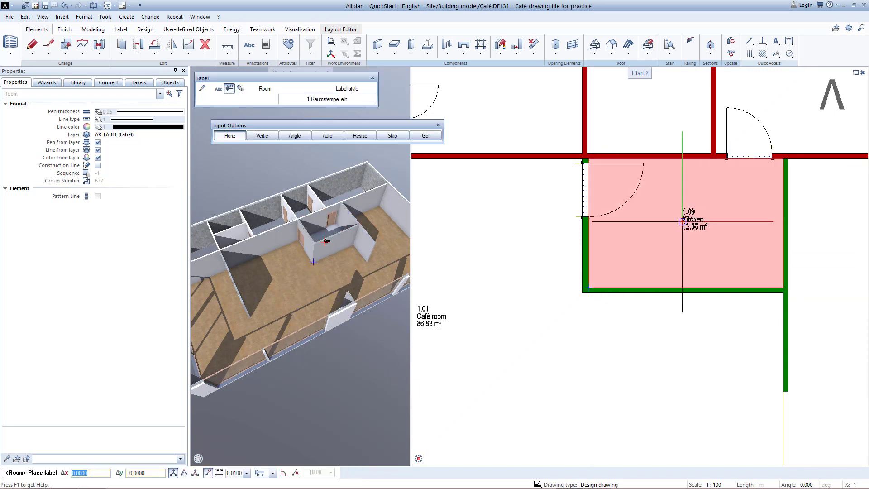
{"action": "left_click", "coordinate": [681, 221]}
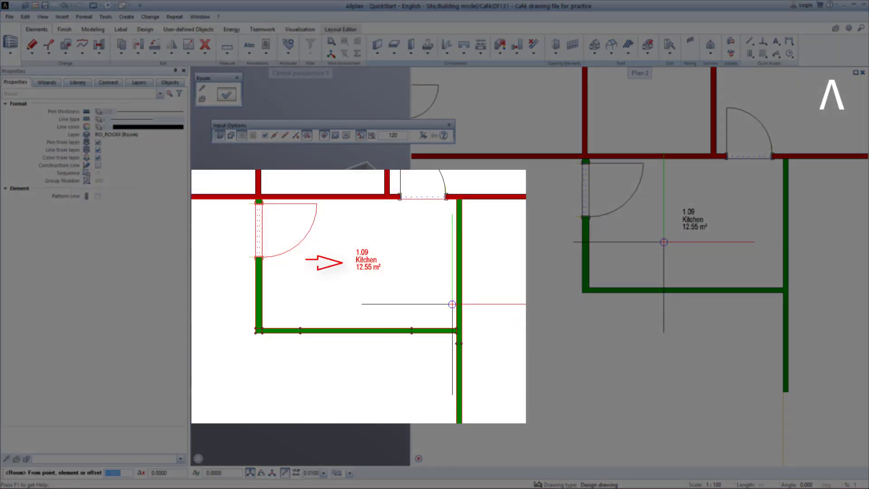
{"action": "key", "text": "Escape"}
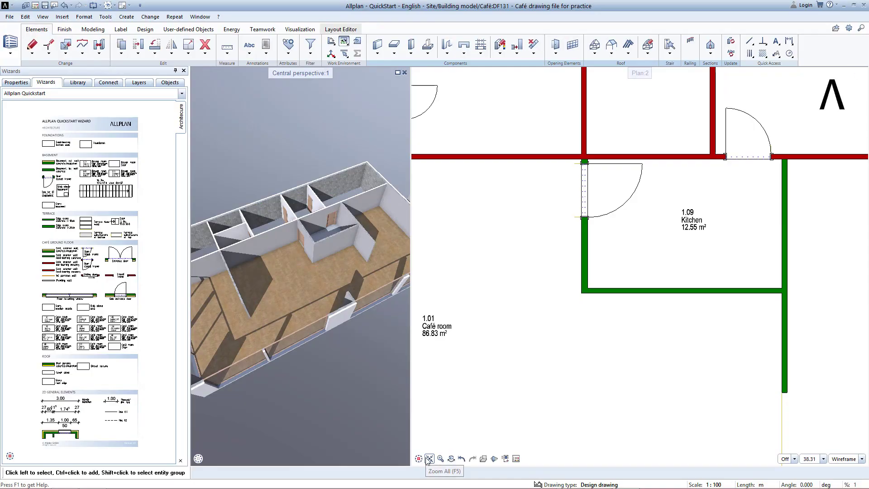
{"action": "left_click", "coordinate": [429, 458]}
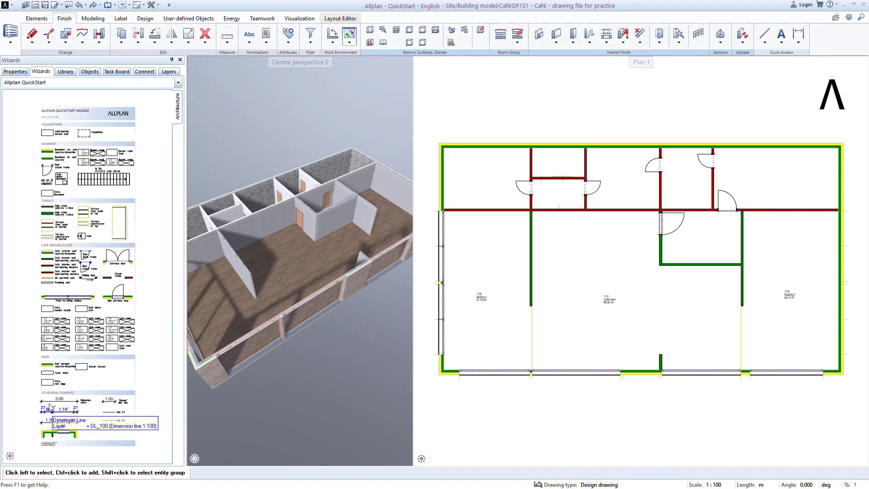
Step: Dimension the upper exterior wall with the wizard's Dimension walls element, including the left and right exterior walls, and place the dimension lines above the building
{"action": "scroll", "coordinate": [50, 404], "scroll_direction": "up", "scroll_amount": 4}
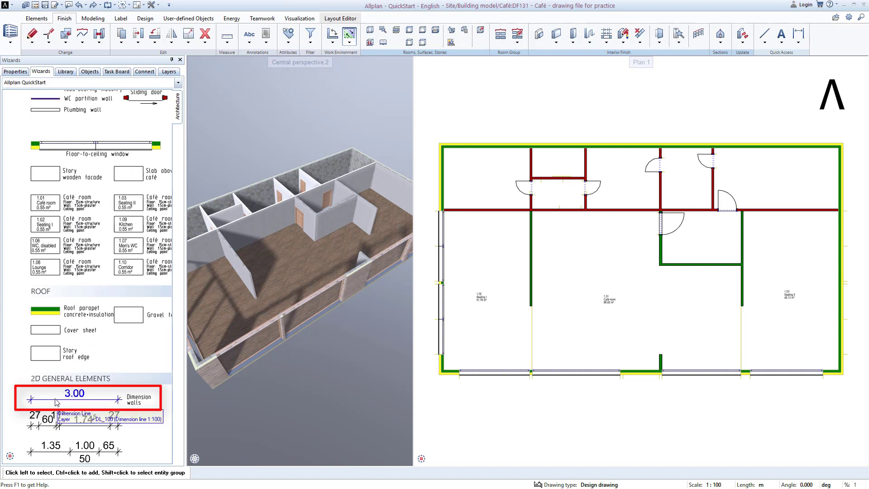
{"action": "left_click", "coordinate": [57, 402]}
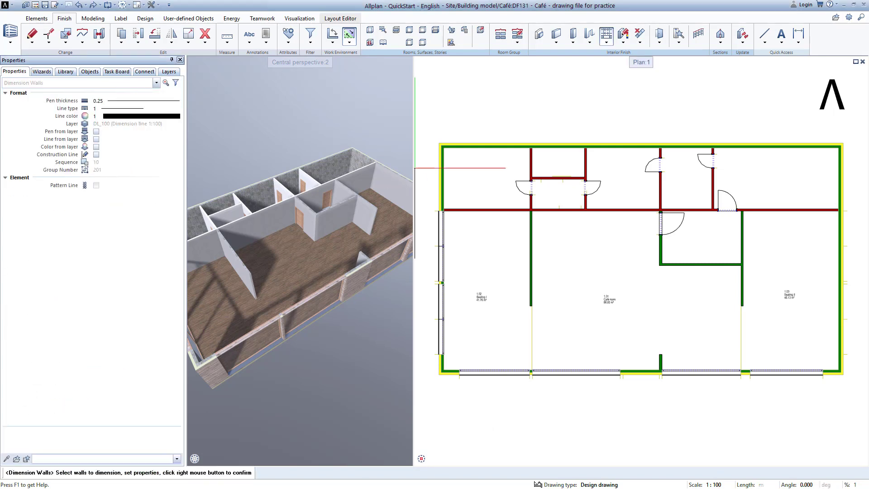
{"action": "left_click", "coordinate": [440, 172]}
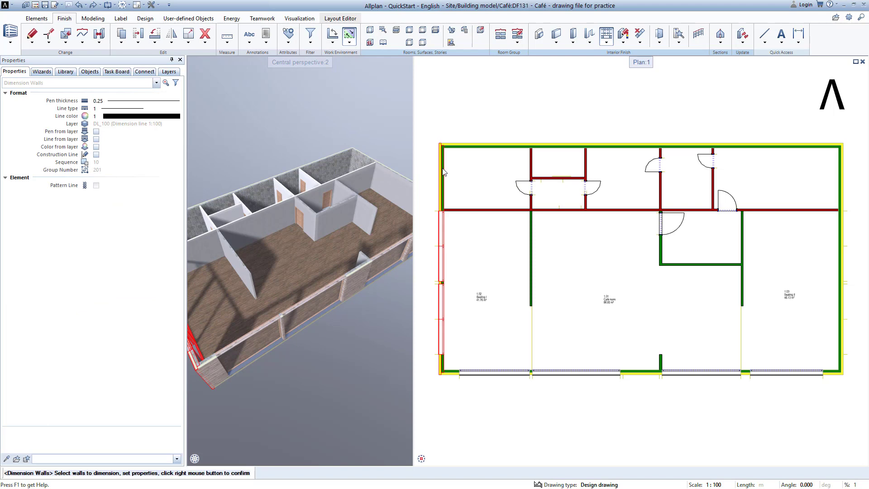
{"action": "left_click", "coordinate": [479, 145]}
{"action": "left_click", "coordinate": [840, 169]}
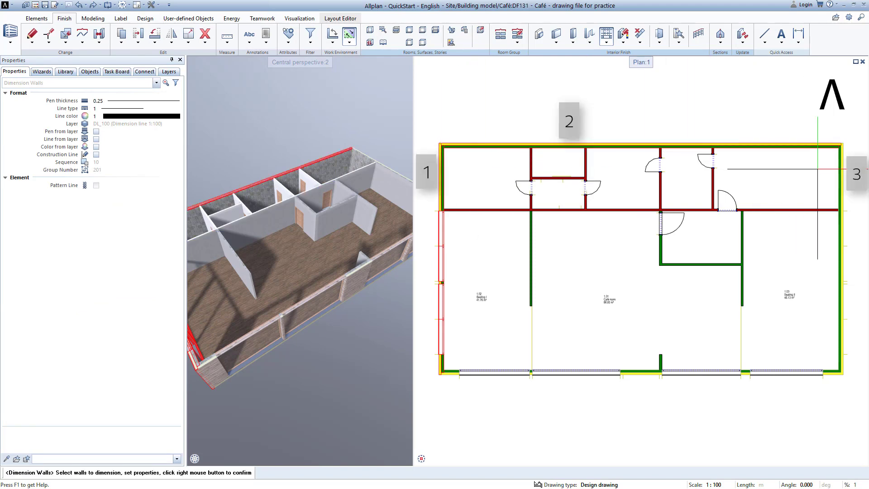
{"action": "scroll", "coordinate": [842, 177], "scroll_direction": "up", "scroll_amount": 1}
{"action": "left_click", "coordinate": [840, 177]}
{"action": "scroll", "coordinate": [784, 182], "scroll_direction": "down", "scroll_amount": 1}
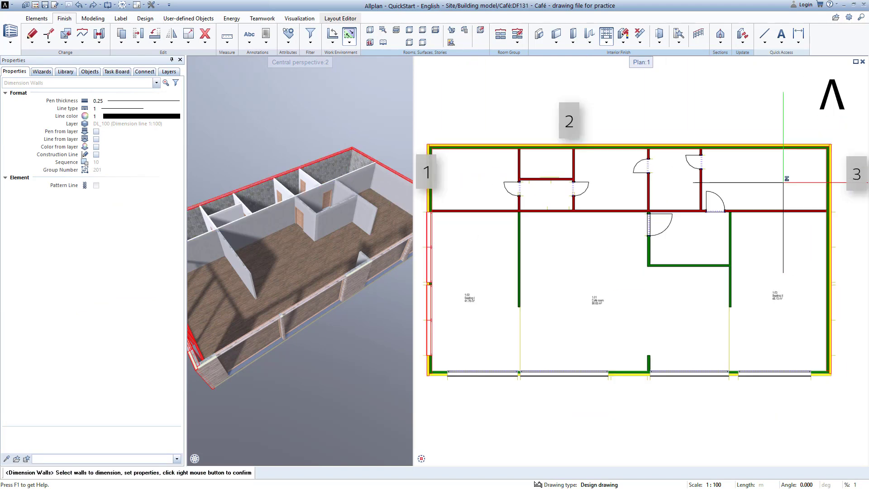
{"action": "right_click", "coordinate": [604, 115]}
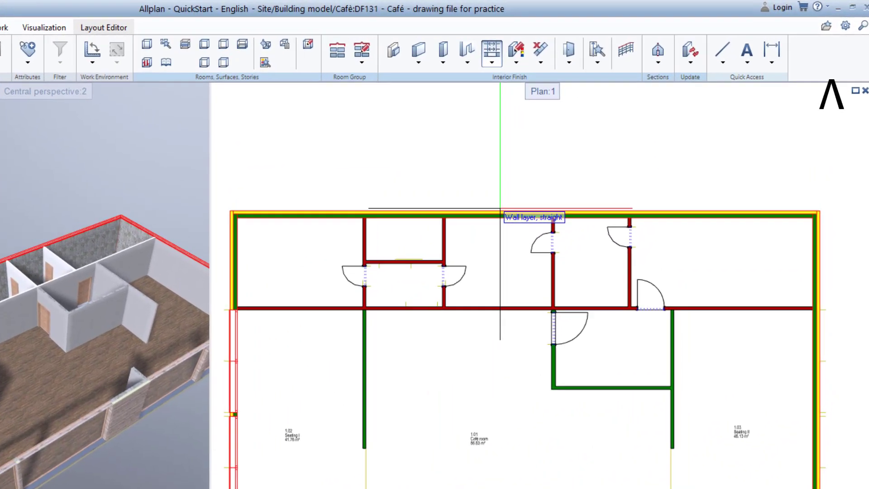
{"action": "left_click", "coordinate": [500, 209]}
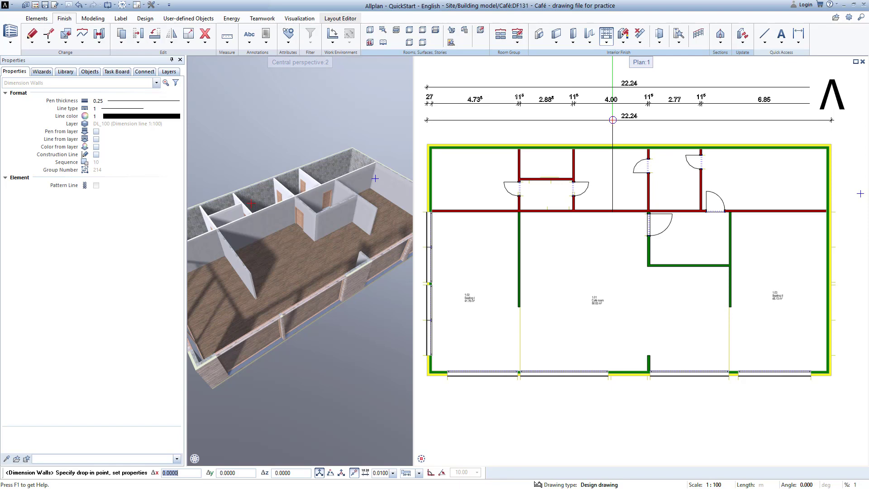
{"action": "left_click", "coordinate": [612, 120]}
Step: Dimension the left exterior wall, including the upper and lower exterior walls, and place the dimension lines to the left of the building
{"action": "scroll", "coordinate": [621, 144], "scroll_direction": "down", "scroll_amount": 2}
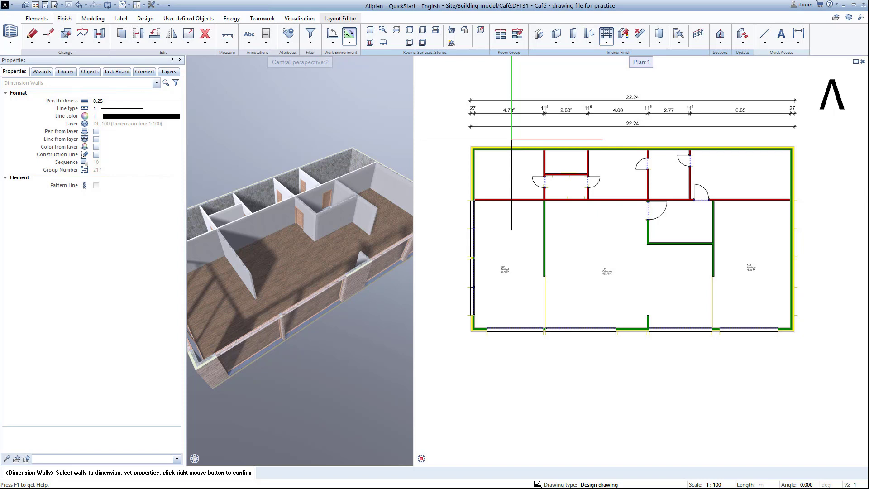
{"action": "left_click", "coordinate": [496, 148]}
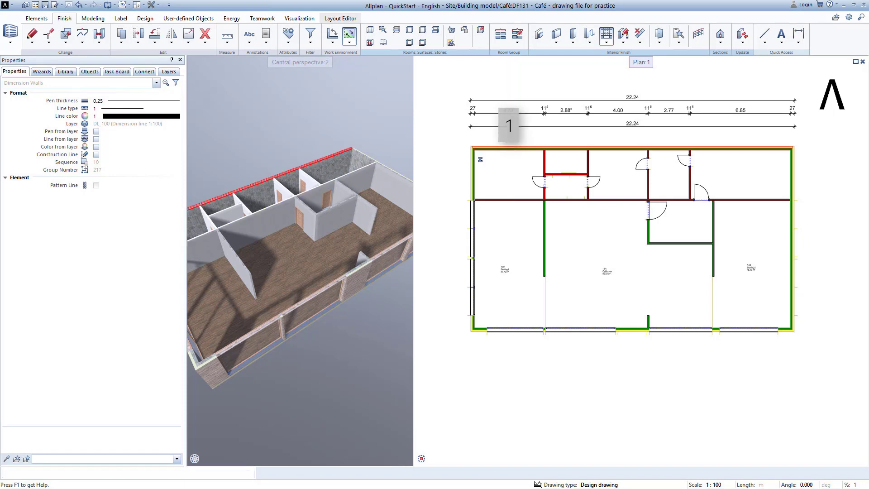
{"action": "left_click", "coordinate": [474, 165]}
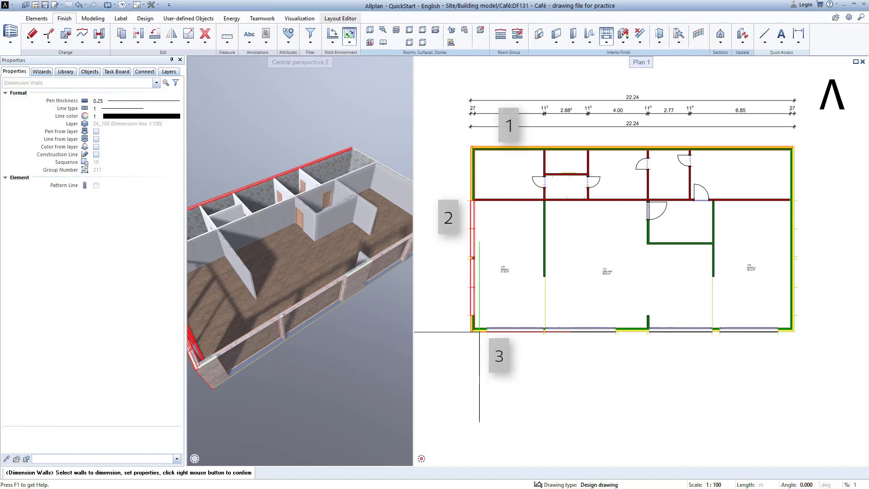
{"action": "left_click", "coordinate": [490, 316]}
{"action": "right_click", "coordinate": [490, 315]}
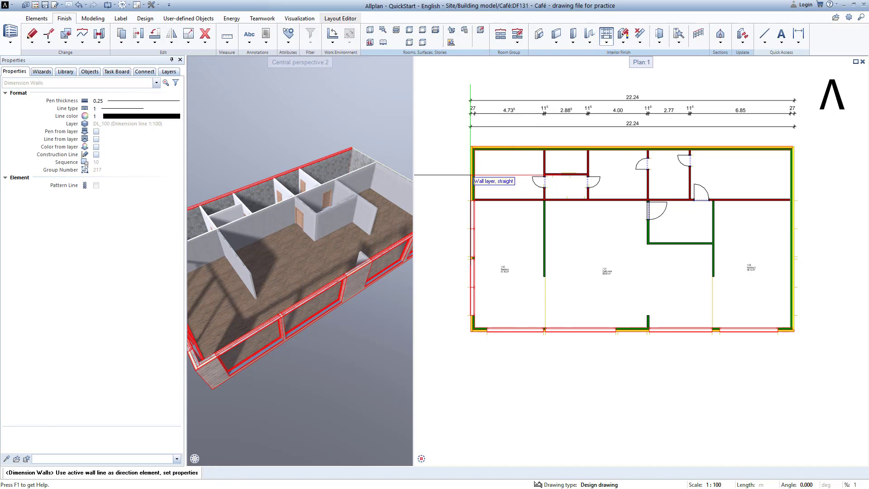
{"action": "left_click", "coordinate": [448, 181]}
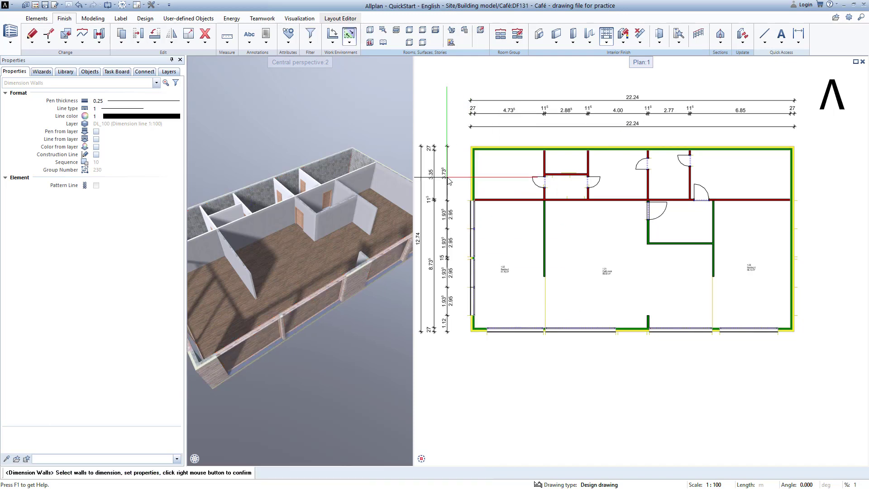
Step: Dimension the lower exterior wall, including the left and right exterior walls, and place the dimension lines below the building
{"action": "left_click", "coordinate": [481, 329]}
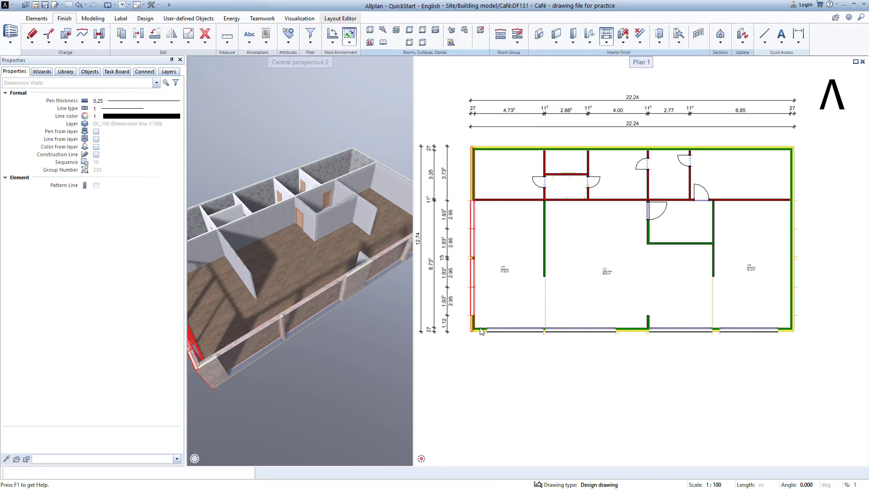
{"action": "left_click", "coordinate": [481, 329]}
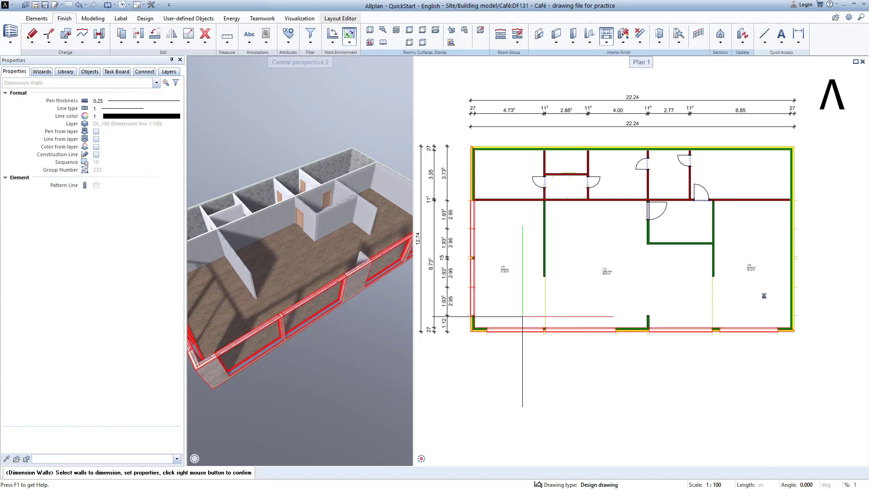
{"action": "left_click", "coordinate": [793, 311]}
{"action": "right_click", "coordinate": [761, 336]}
{"action": "right_click", "coordinate": [756, 355]}
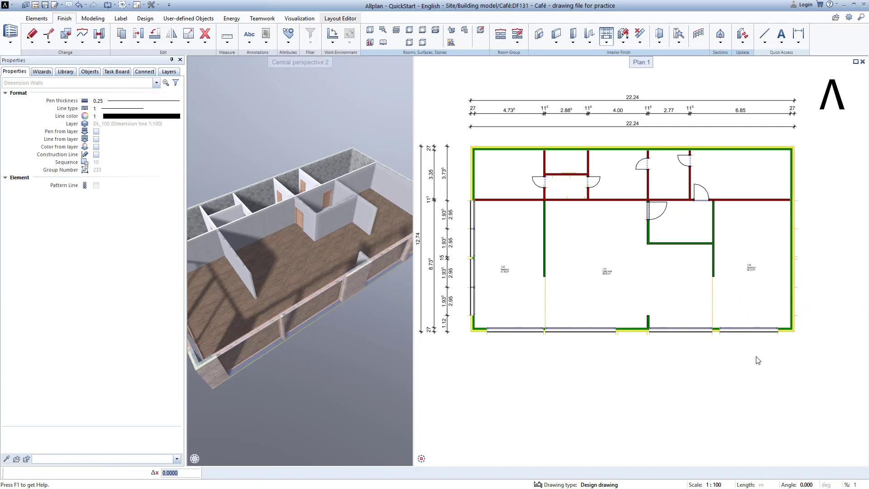
{"action": "left_click", "coordinate": [756, 357]}
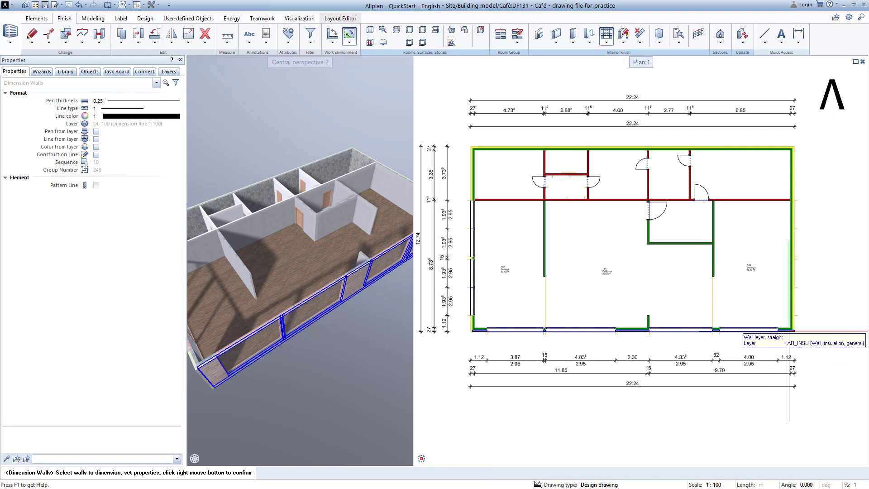
Step: Dimension the right exterior wall, including the upper and lower exterior walls, and place the dimension lines to the right of the building
{"action": "left_click", "coordinate": [660, 329]}
{"action": "left_click", "coordinate": [791, 299]}
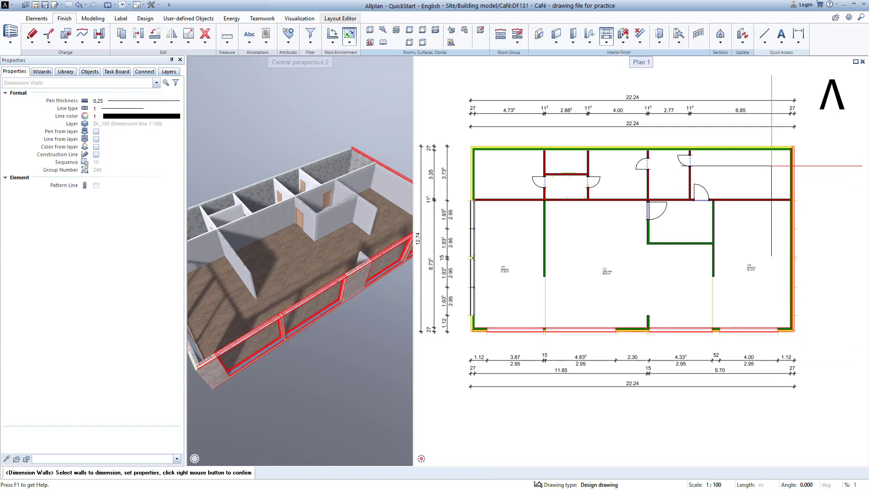
{"action": "left_click", "coordinate": [778, 147]}
{"action": "right_click", "coordinate": [788, 171]}
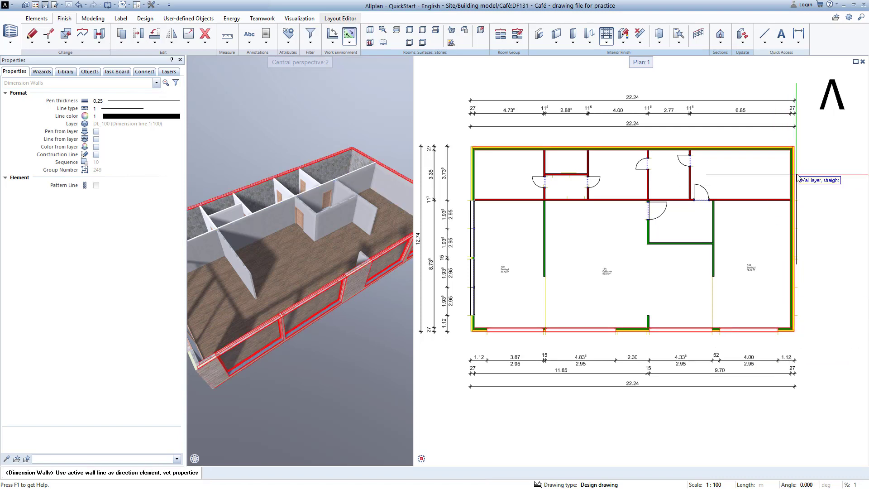
{"action": "left_click", "coordinate": [795, 174]}
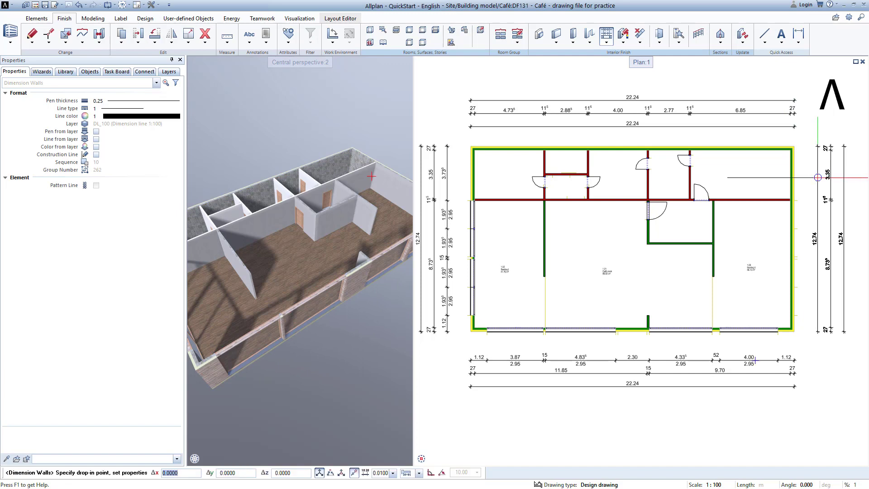
{"action": "left_click", "coordinate": [820, 176]}
{"action": "key", "text": "Escape"}
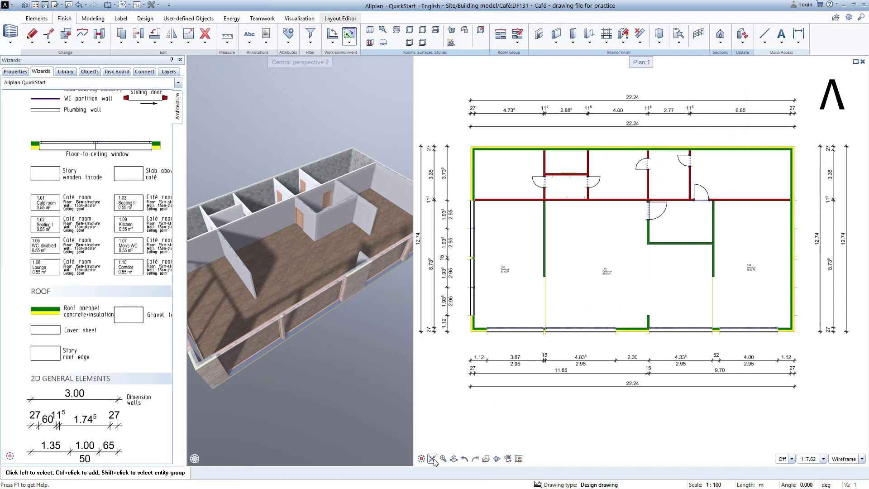
{"action": "left_click", "coordinate": [432, 458]}
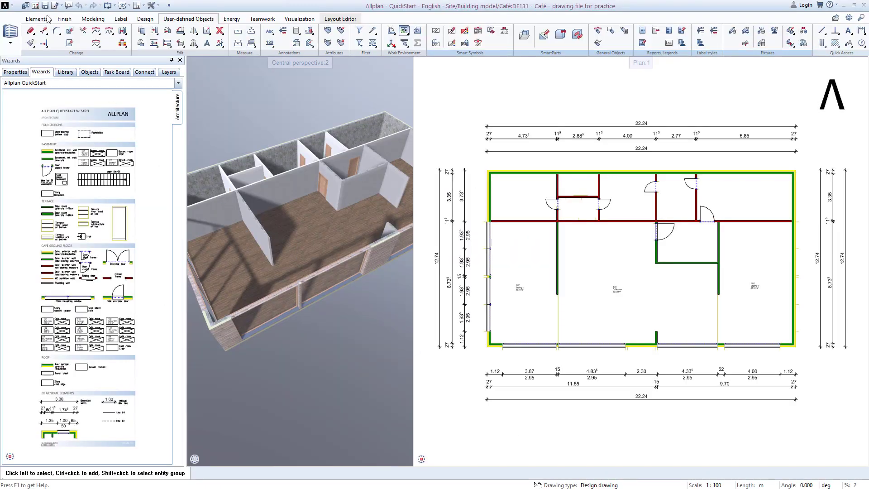
Step: Load the building structure favorite "Lesson 5 - 2 slab.xml" for the slab above the café
{"action": "left_click", "coordinate": [35, 6]}
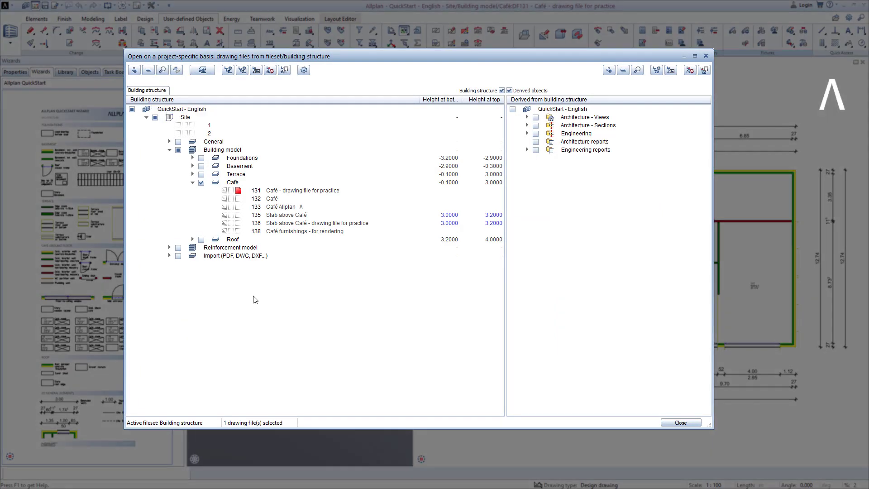
{"action": "right_click", "coordinate": [254, 297]}
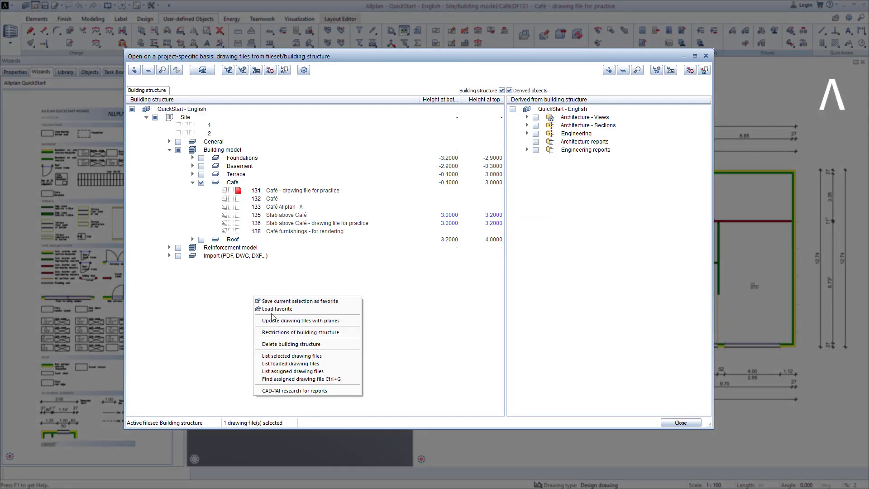
{"action": "left_click", "coordinate": [276, 309]}
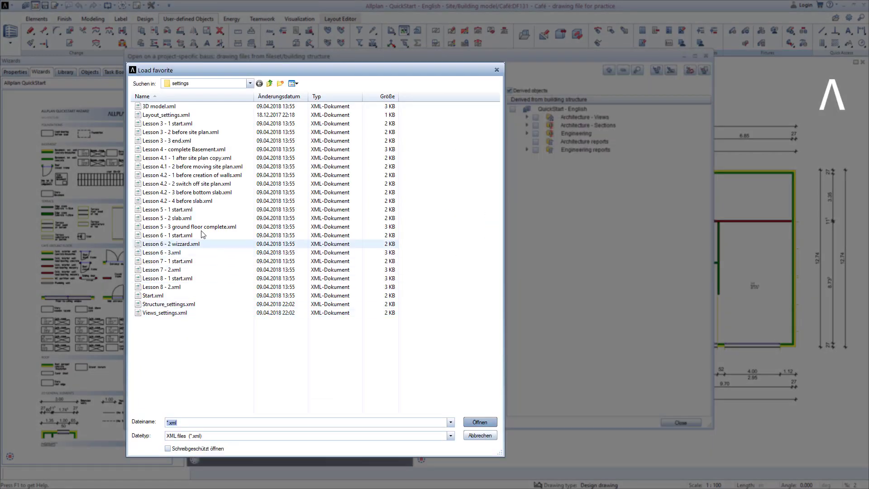
{"action": "double_click", "coordinate": [185, 218]}
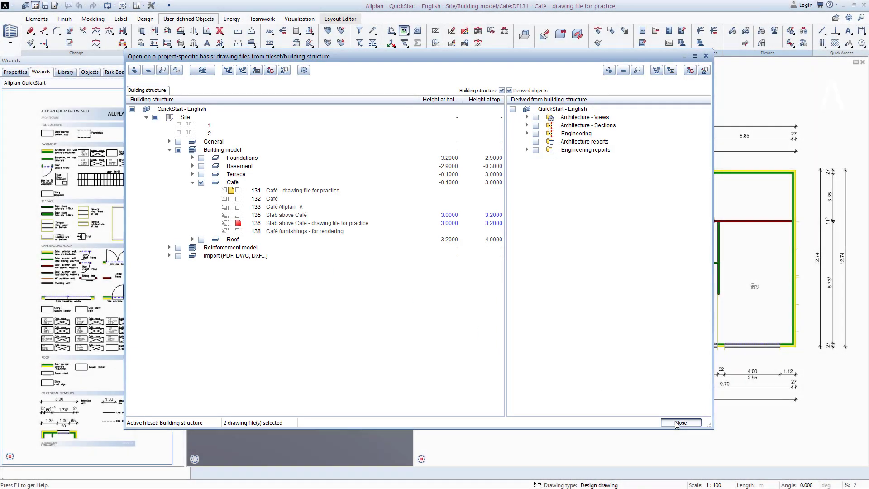
{"action": "left_click", "coordinate": [678, 422]}
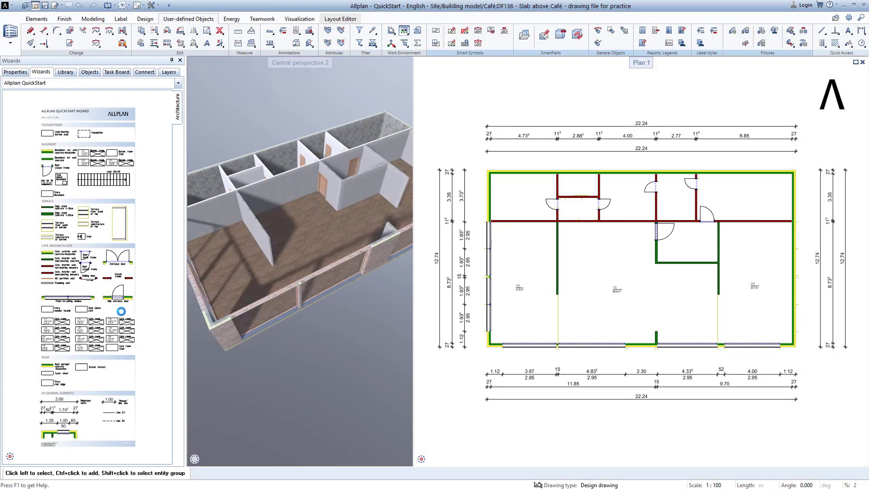
Step: Create the wizard's Slab above café between the lower-left and upper-right outer corners of the exterior walls' concrete layer
{"action": "scroll", "coordinate": [83, 308], "scroll_direction": "up", "scroll_amount": 3}
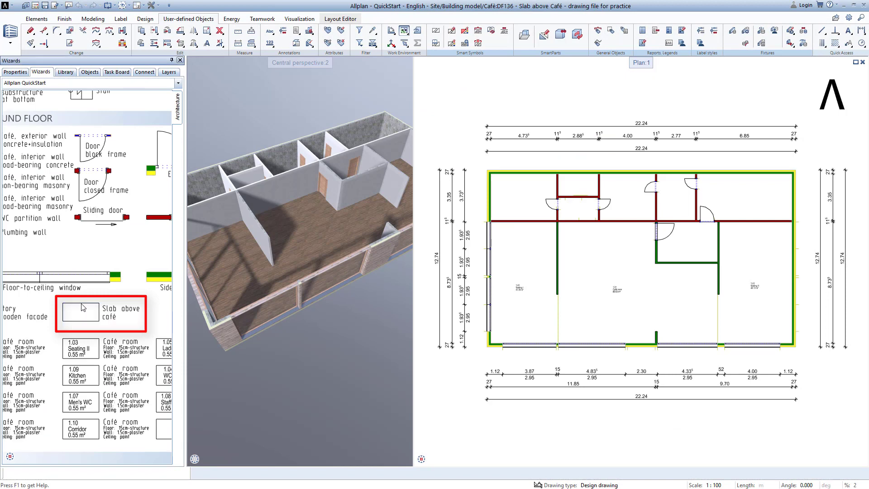
{"action": "left_click", "coordinate": [83, 308]}
{"action": "scroll", "coordinate": [488, 344], "scroll_direction": "up", "scroll_amount": 5}
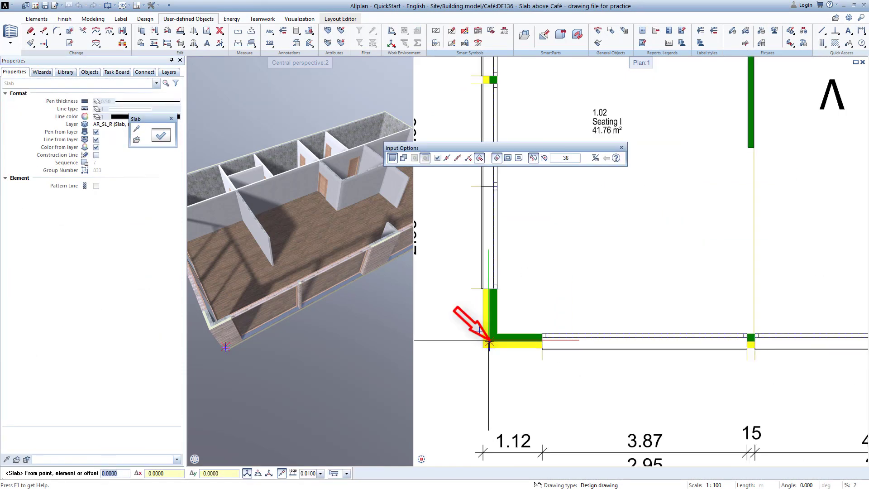
{"action": "left_click", "coordinate": [489, 340]}
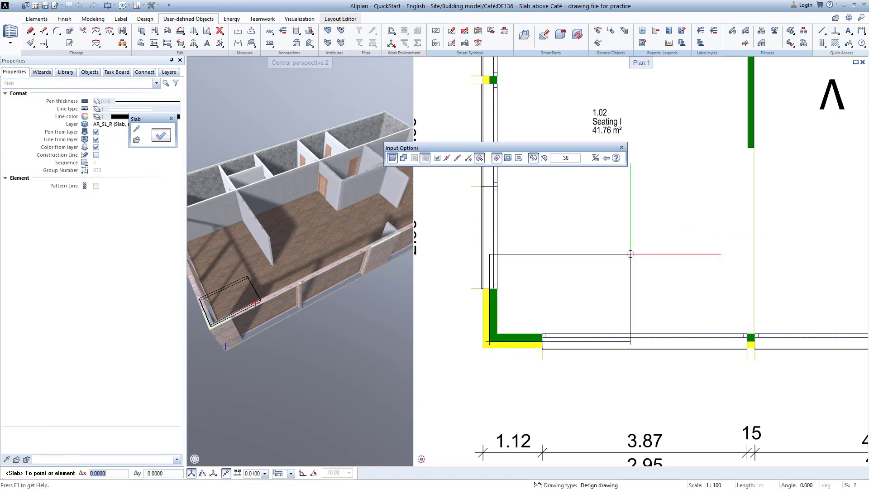
{"action": "scroll", "coordinate": [561, 346], "scroll_direction": "down", "scroll_amount": 5}
{"action": "scroll", "coordinate": [822, 222], "scroll_direction": "up", "scroll_amount": 3}
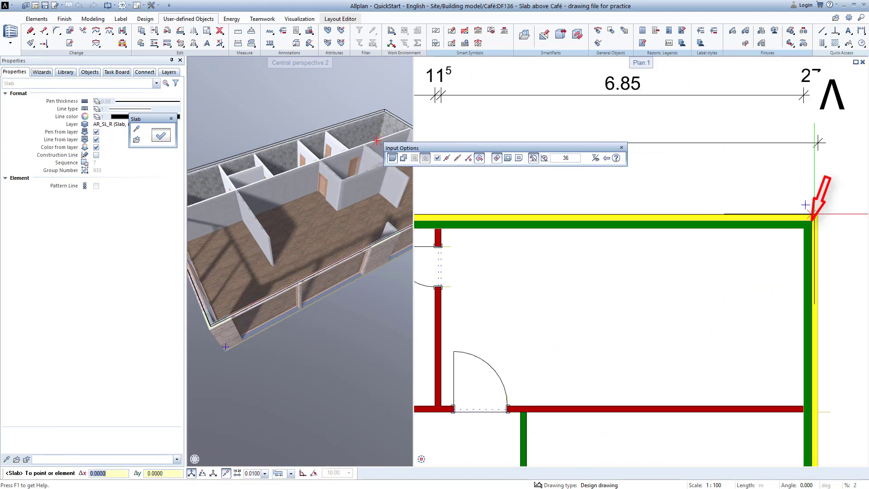
{"action": "left_click", "coordinate": [812, 221]}
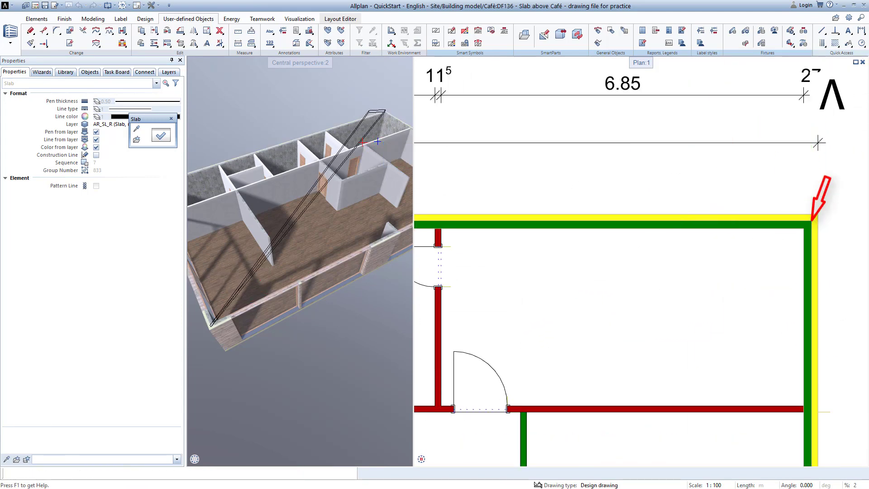
{"action": "left_click", "coordinate": [432, 459]}
{"action": "key", "text": "Escape"}
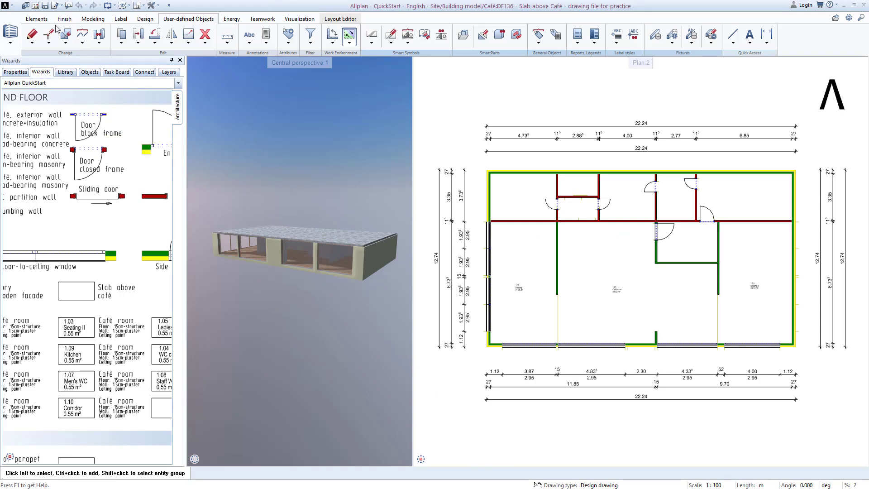
Step: Set the Café story height to 5 m in the Floor Manager, moving planes above up and retaining the height of planes below
{"action": "left_click", "coordinate": [35, 6]}
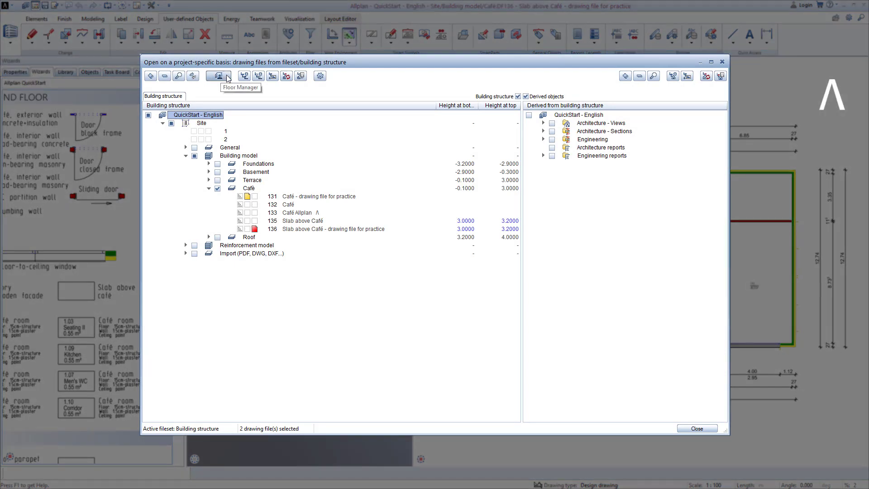
{"action": "left_click", "coordinate": [218, 76]}
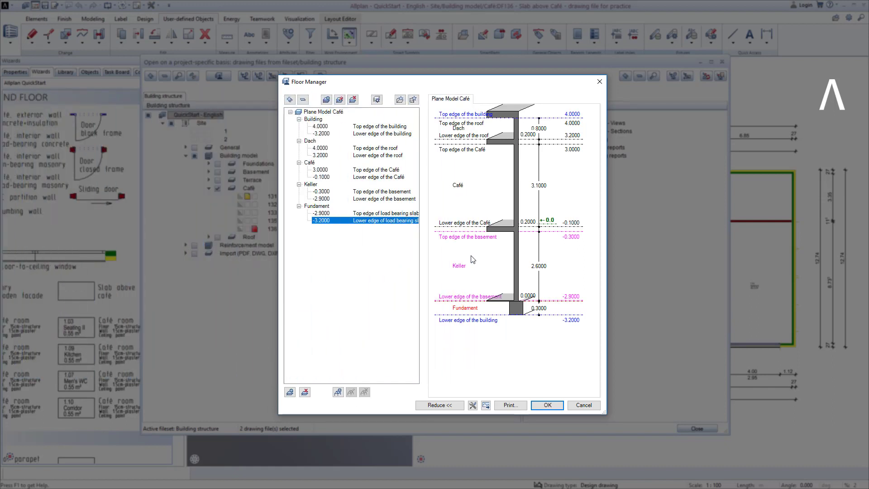
{"action": "left_click", "coordinate": [324, 172]}
{"action": "left_click", "coordinate": [541, 186]}
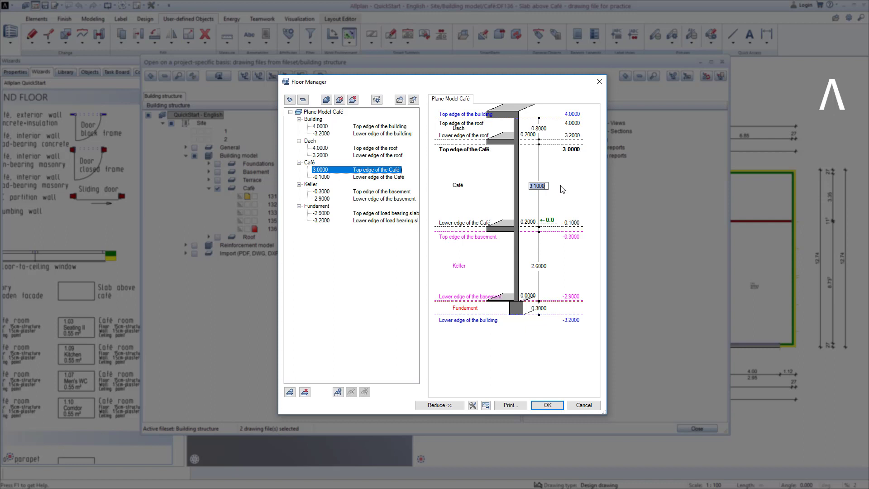
{"action": "type", "text": "5"}
{"action": "key", "text": "Return"}
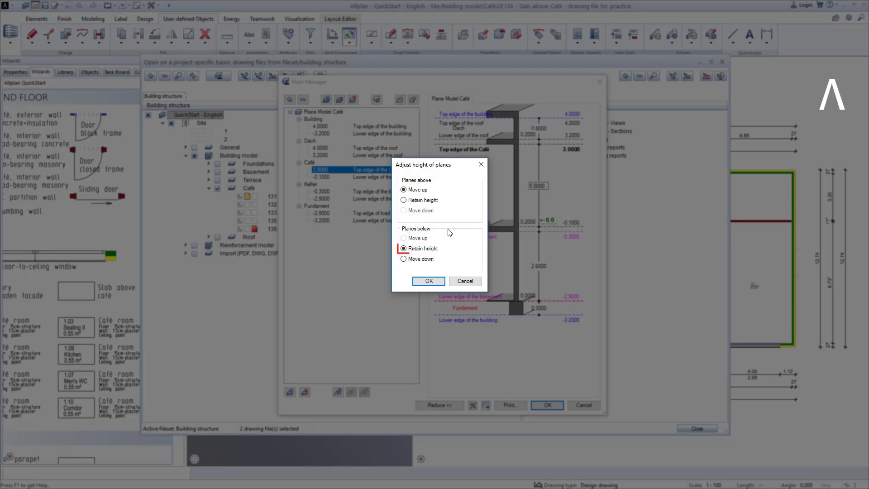
{"action": "left_click", "coordinate": [431, 281]}
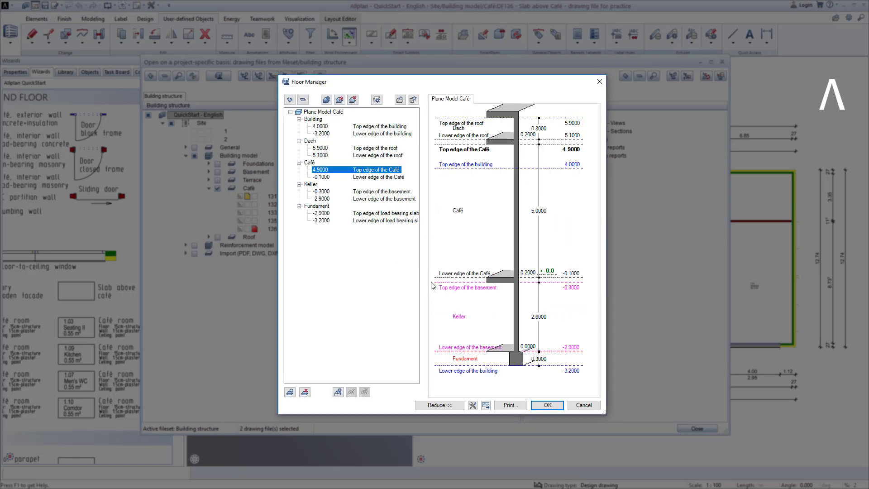
{"action": "left_click", "coordinate": [547, 404]}
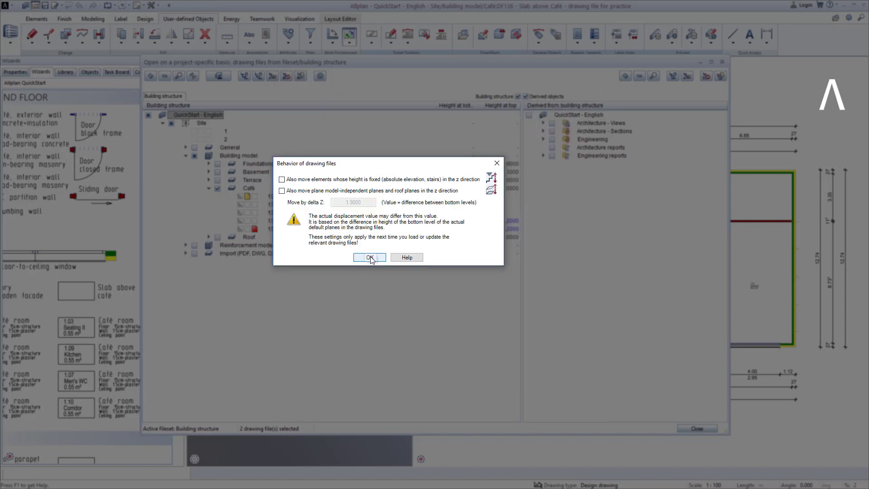
{"action": "left_click", "coordinate": [369, 257]}
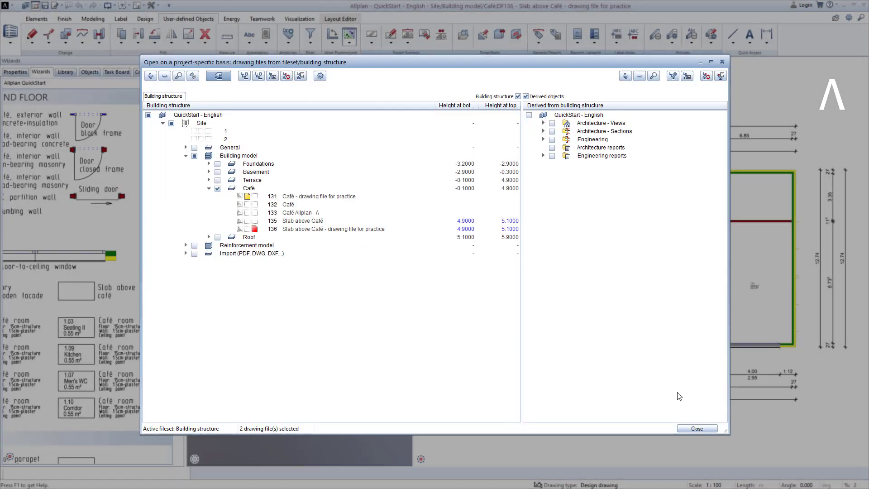
{"action": "left_click", "coordinate": [697, 428]}
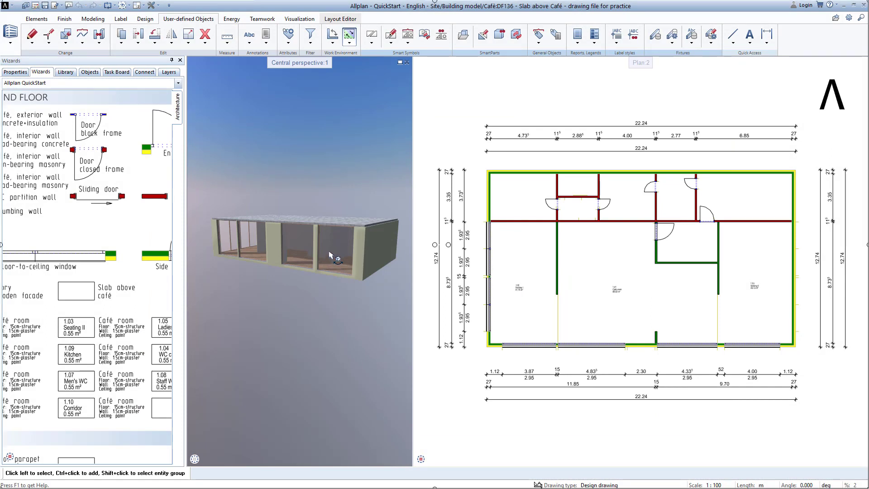
Step: Examine the café's walls, windows and slab in the perspective view from close up and as a whole
{"action": "scroll", "coordinate": [330, 228], "scroll_direction": "up", "scroll_amount": 5}
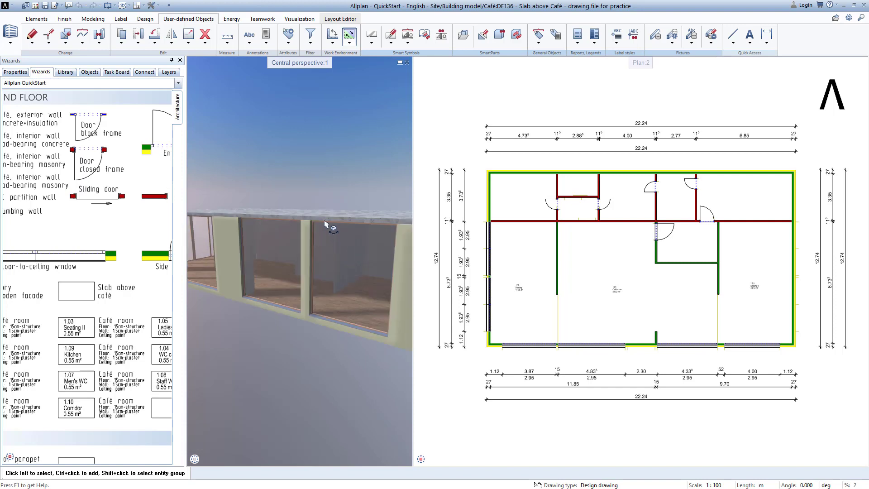
{"action": "left_click_drag", "start_coordinate": [330, 228], "coordinate": [239, 259]}
{"action": "right_click_drag", "start_coordinate": [239, 259], "coordinate": [242, 231]}
{"action": "middle_click_drag", "start_coordinate": [241, 232], "coordinate": [297, 222]}
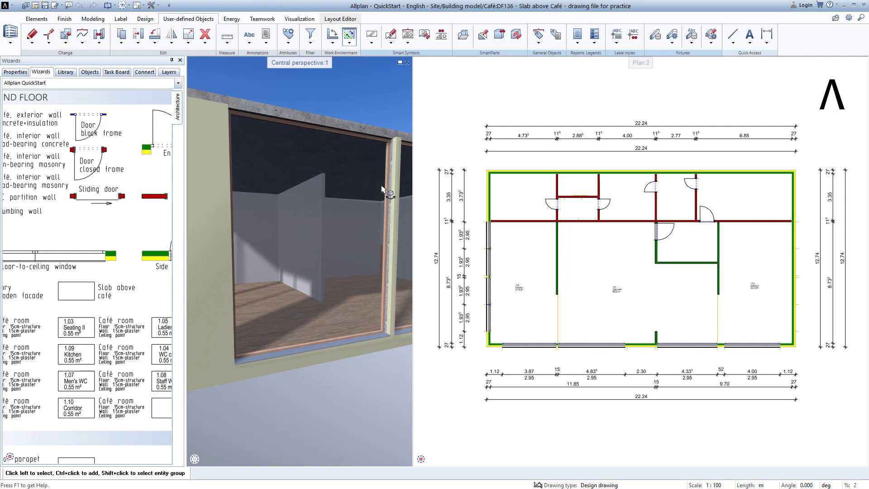
{"action": "left_click", "coordinate": [206, 458]}
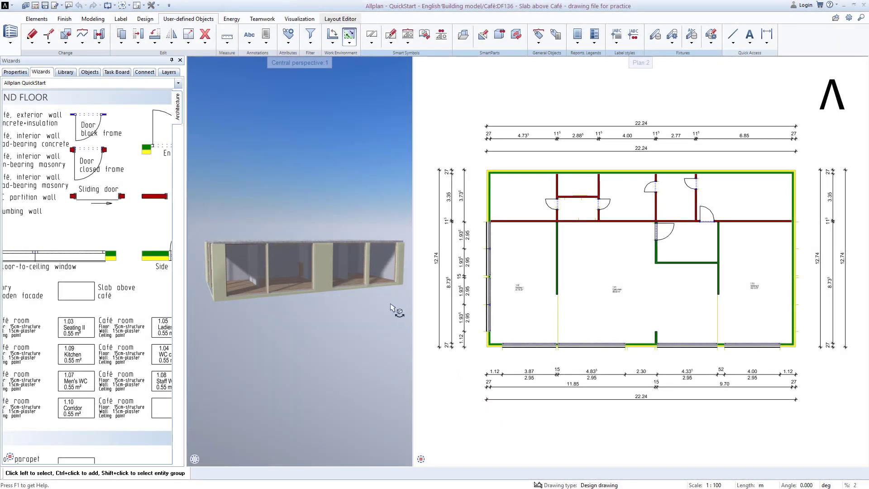
Step: Make drawing file 131, Café - drawing file for practice, the active drawing file
{"action": "left_click", "coordinate": [36, 7]}
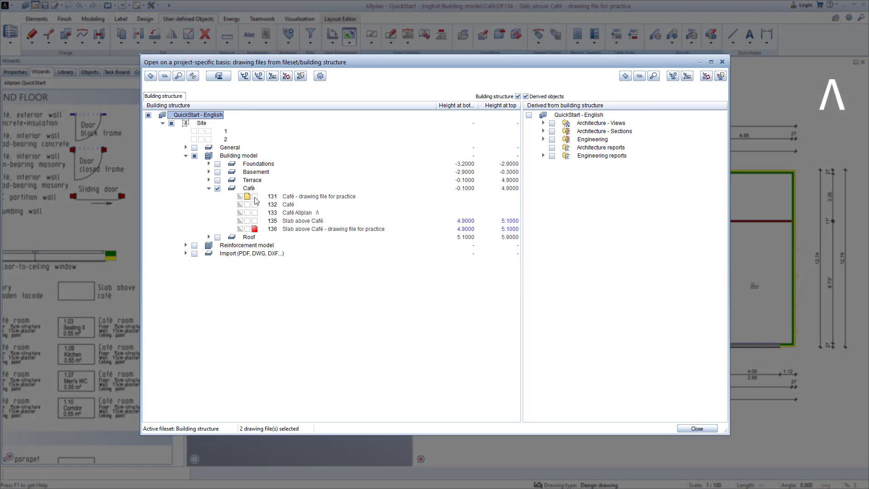
{"action": "left_click", "coordinate": [255, 196]}
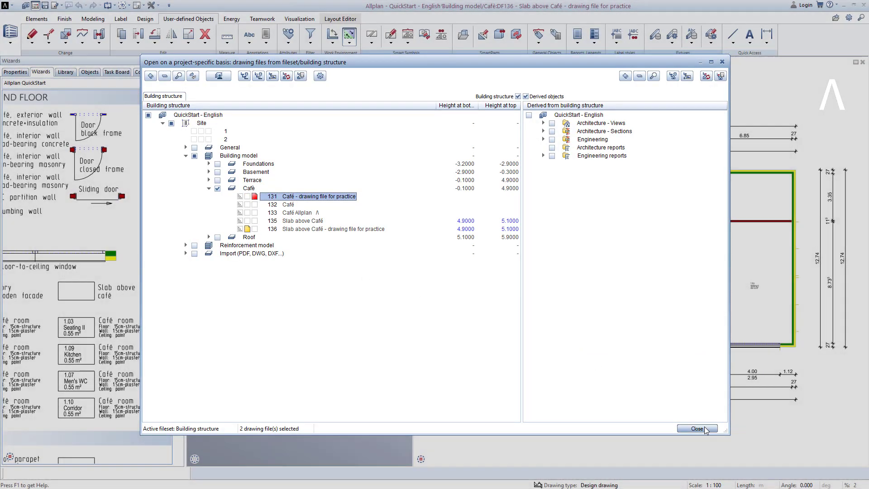
{"action": "left_click", "coordinate": [699, 428]}
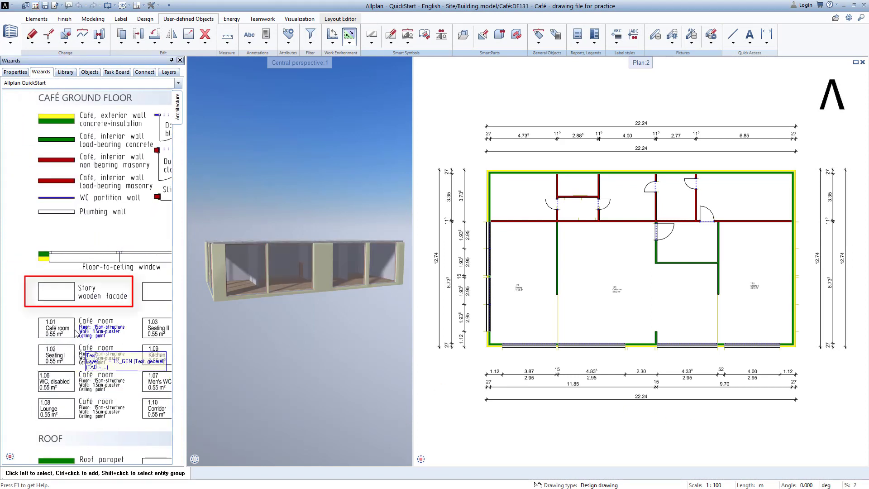
Step: Create the wizard's Story wooden facade from the café's outer contour, detected at the exterior wall's outer edge, and skip placing its label
{"action": "left_click", "coordinate": [57, 292]}
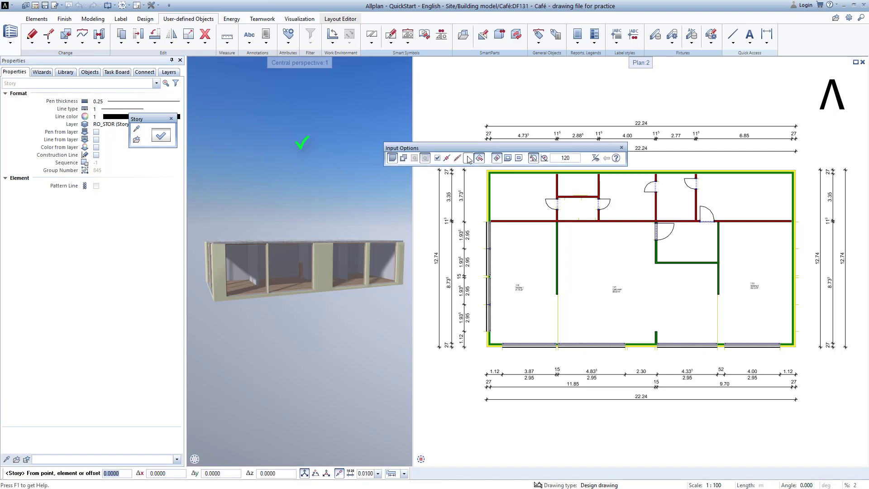
{"action": "left_click", "coordinate": [481, 159]}
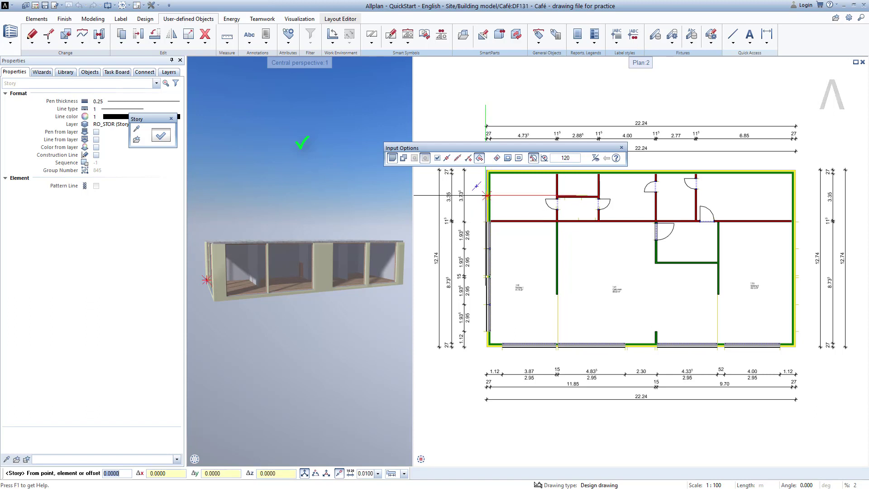
{"action": "scroll", "coordinate": [484, 193], "scroll_direction": "up", "scroll_amount": 5}
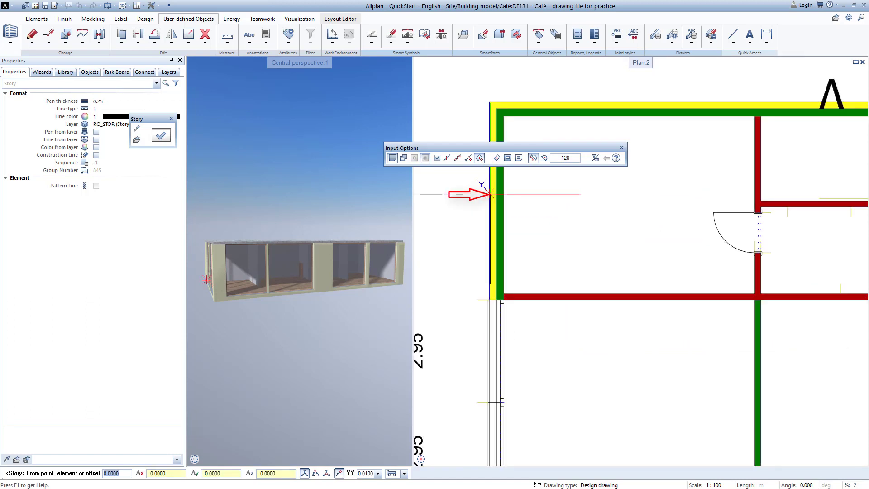
{"action": "left_click", "coordinate": [491, 194]}
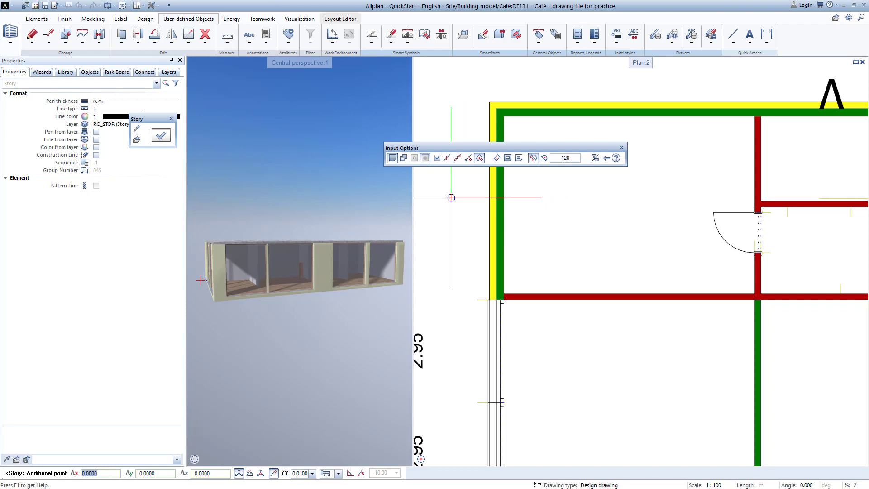
{"action": "key", "text": "Escape"}
{"action": "key", "text": "Escape"}
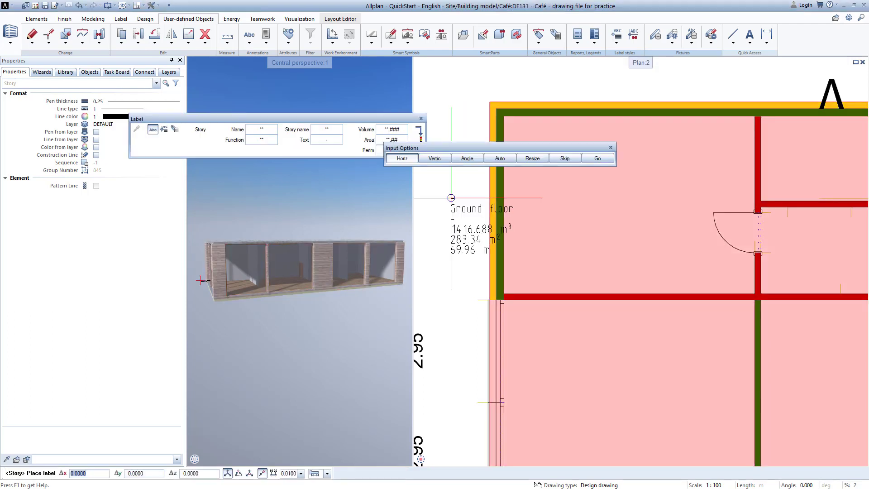
{"action": "key", "text": "Escape"}
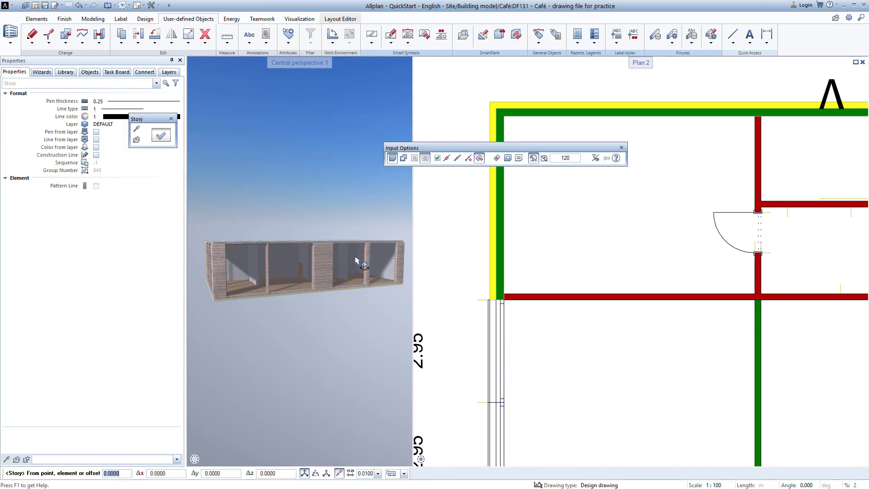
Step: Examine the wooden facade cladding around the window openings and below the slab in the perspective view, then show the whole plan again
{"action": "middle_click_drag", "start_coordinate": [355, 260], "coordinate": [282, 282]}
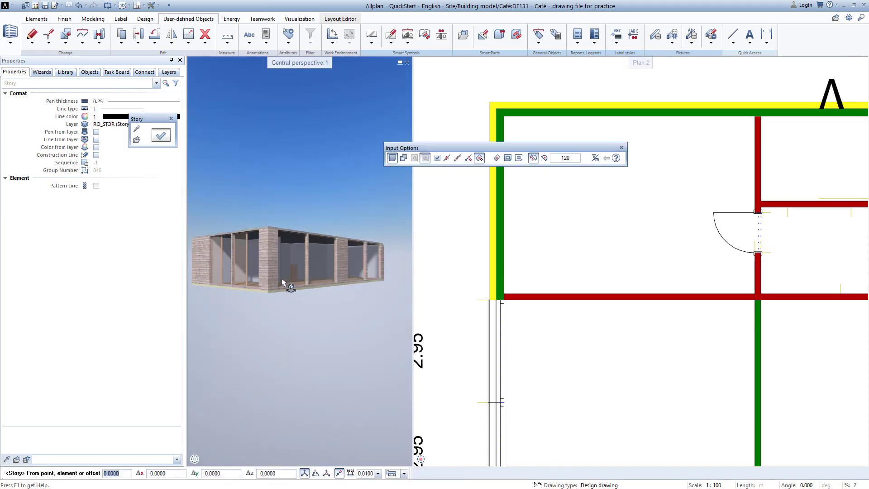
{"action": "scroll", "coordinate": [308, 271], "scroll_direction": "up", "scroll_amount": 3}
{"action": "scroll", "coordinate": [307, 270], "scroll_direction": "up", "scroll_amount": 2}
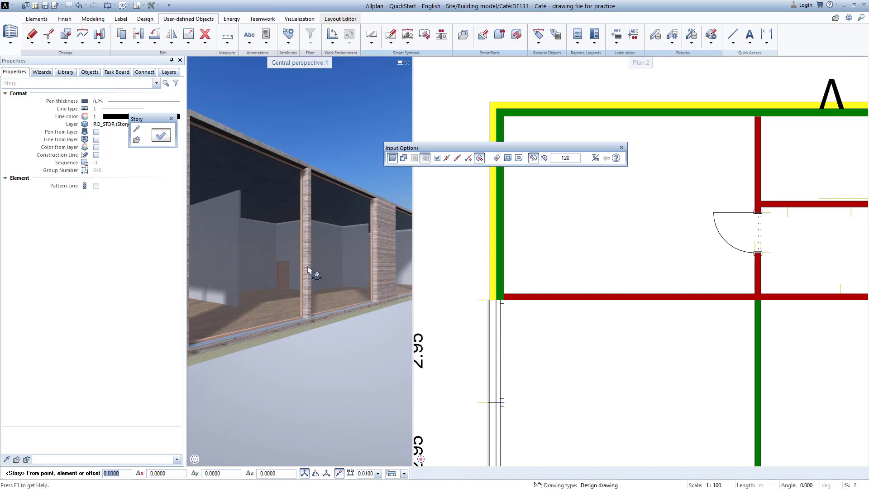
{"action": "middle_click_drag", "start_coordinate": [307, 271], "coordinate": [351, 234]}
{"action": "left_click_drag", "start_coordinate": [351, 234], "coordinate": [355, 226]}
{"action": "middle_click_drag", "start_coordinate": [355, 226], "coordinate": [349, 207]}
{"action": "scroll", "coordinate": [343, 204], "scroll_direction": "up", "scroll_amount": 5}
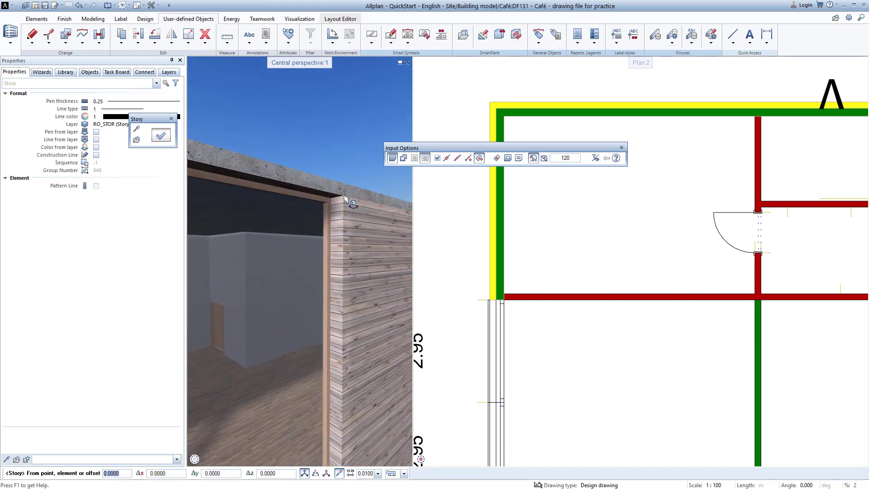
{"action": "left_click_drag", "start_coordinate": [342, 205], "coordinate": [342, 267]}
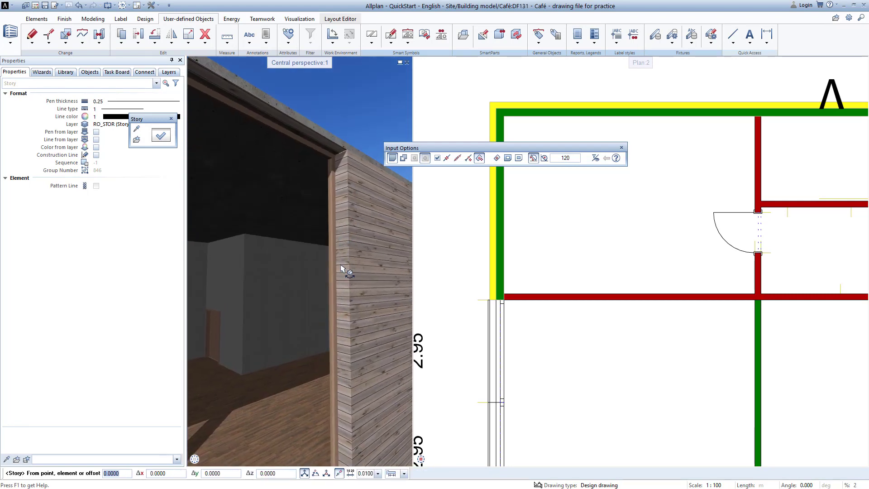
{"action": "middle_click_drag", "start_coordinate": [335, 302], "coordinate": [312, 260]}
{"action": "left_click_drag", "start_coordinate": [312, 260], "coordinate": [359, 258]}
{"action": "left_click_drag", "start_coordinate": [231, 258], "coordinate": [234, 229]}
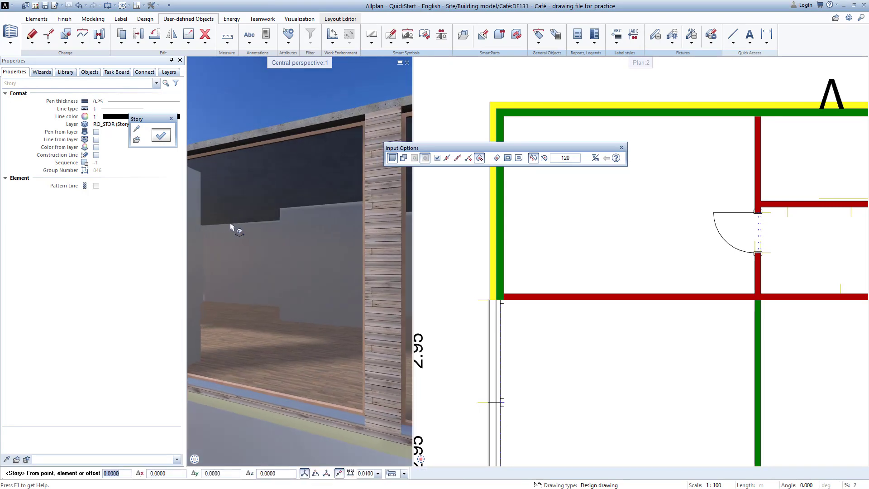
{"action": "middle_click_drag", "start_coordinate": [235, 229], "coordinate": [256, 214]}
{"action": "scroll", "coordinate": [242, 209], "scroll_direction": "up", "scroll_amount": 3}
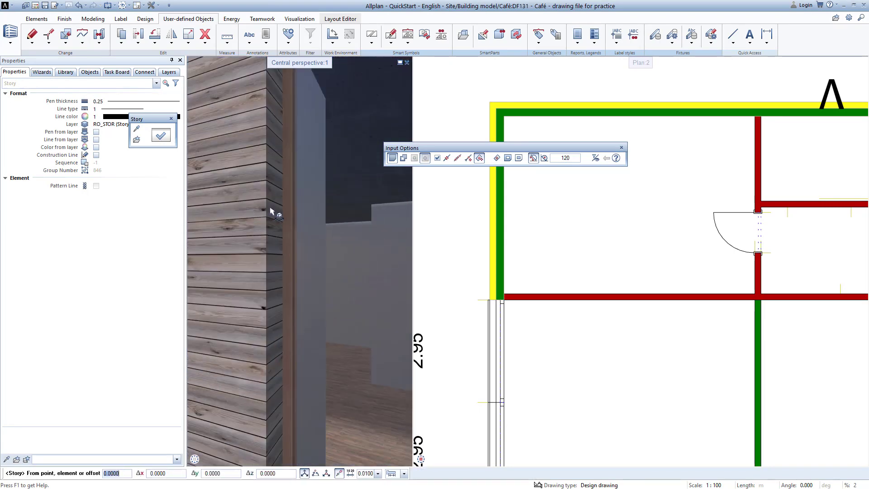
{"action": "scroll", "coordinate": [270, 208], "scroll_direction": "down", "scroll_amount": 4}
{"action": "scroll", "coordinate": [271, 211], "scroll_direction": "down", "scroll_amount": 4}
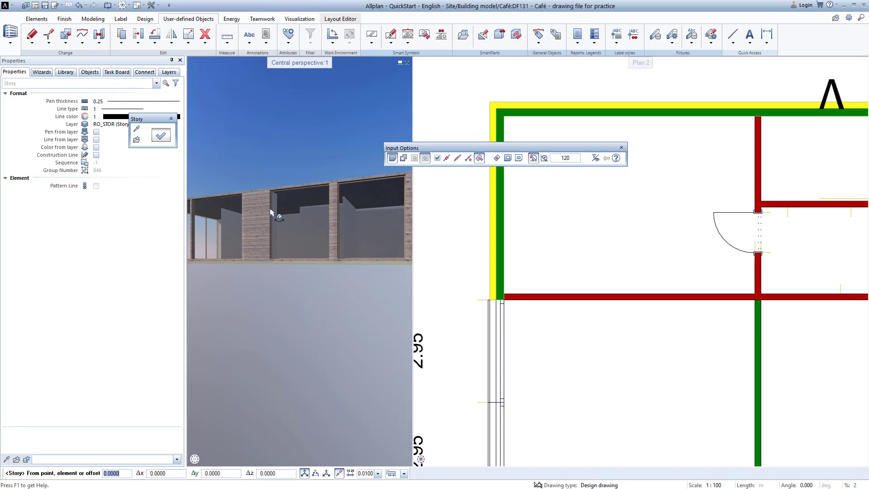
{"action": "key", "text": "Escape"}
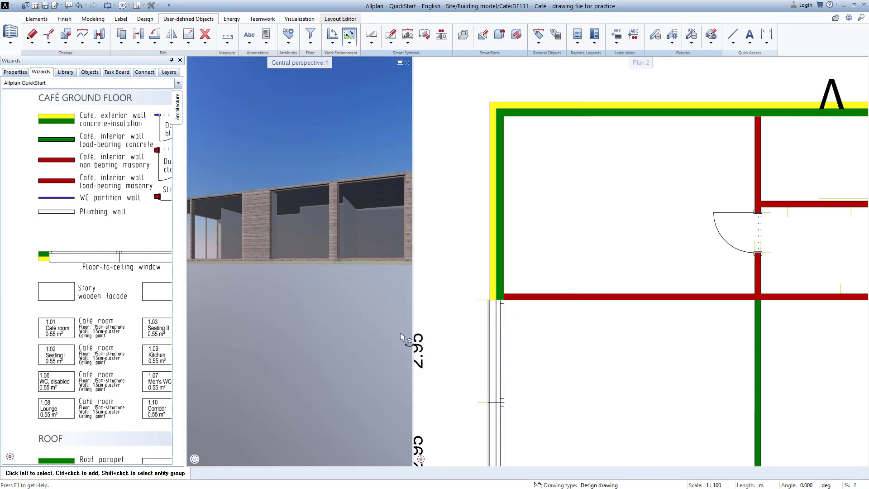
{"action": "left_click", "coordinate": [431, 459]}
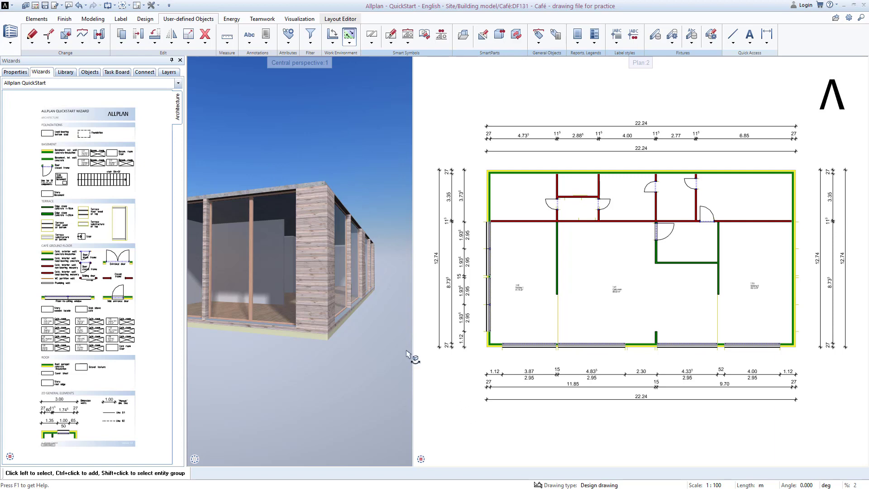
Step: Set the Café story height to 3.1 m in the Floor Manager, moving planes above down and retaining the height of planes below
{"action": "left_click", "coordinate": [35, 6]}
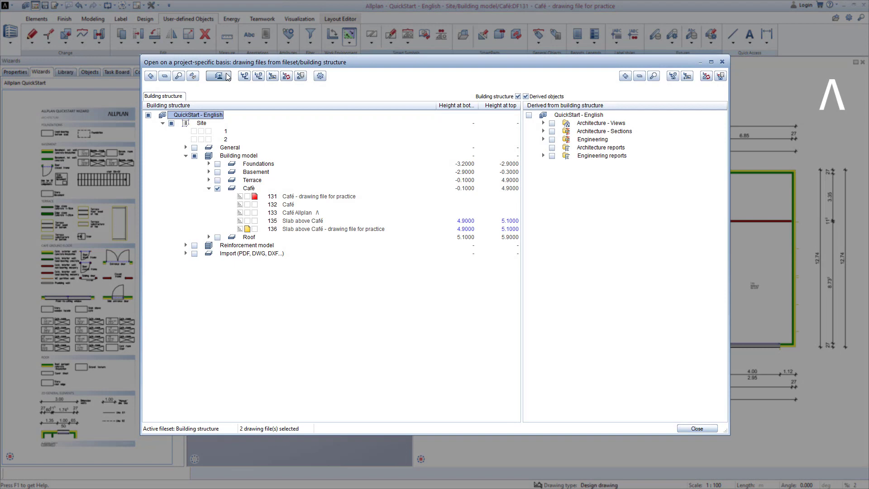
{"action": "left_click", "coordinate": [227, 77]}
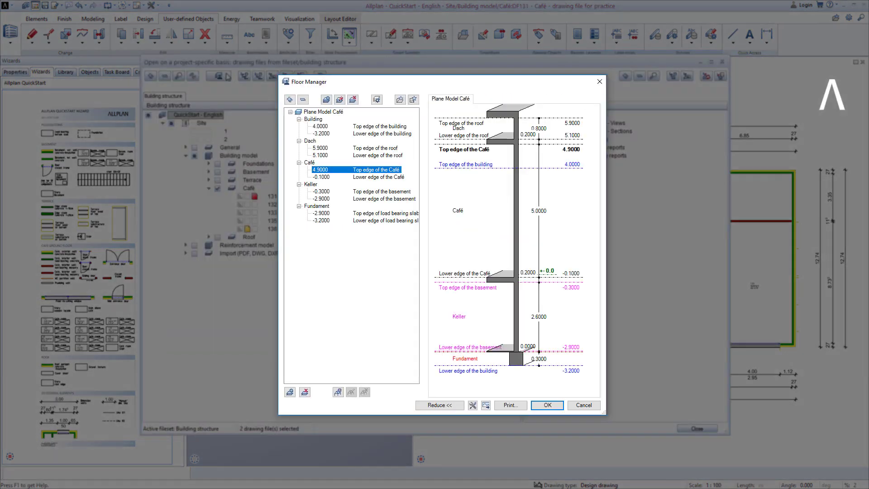
{"action": "left_click", "coordinate": [538, 211]}
{"action": "type", "text": "3.1"}
{"action": "key", "text": "Return"}
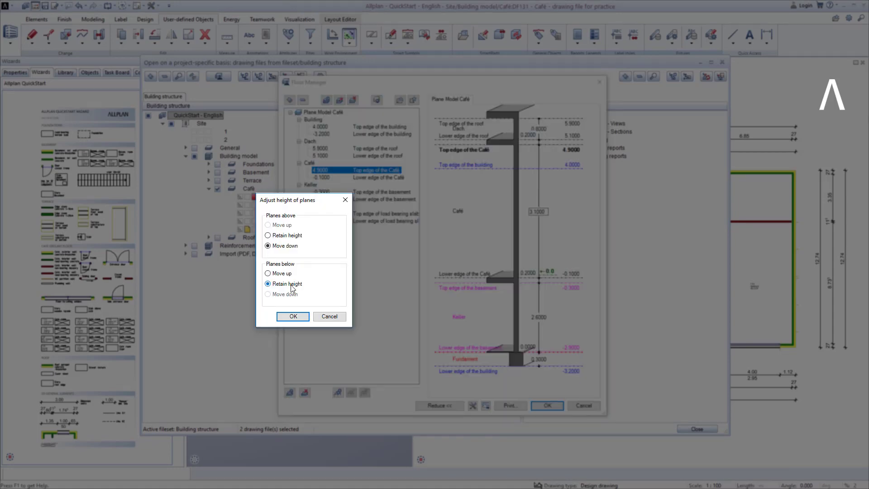
{"action": "left_click", "coordinate": [293, 317]}
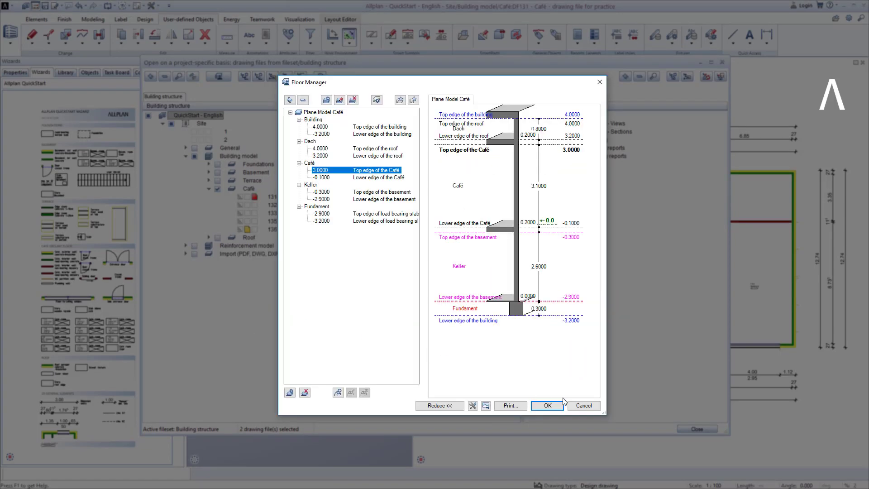
{"action": "left_click", "coordinate": [548, 405]}
{"action": "left_click", "coordinate": [397, 290]}
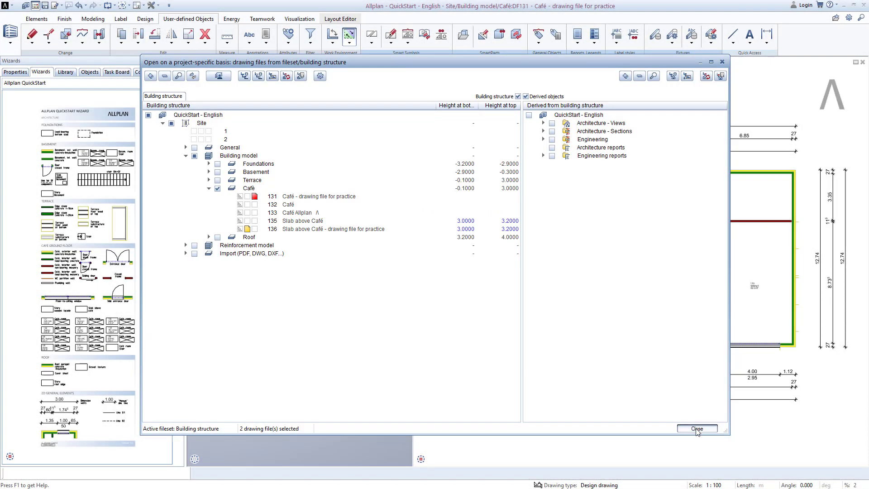
{"action": "left_click", "coordinate": [697, 428]}
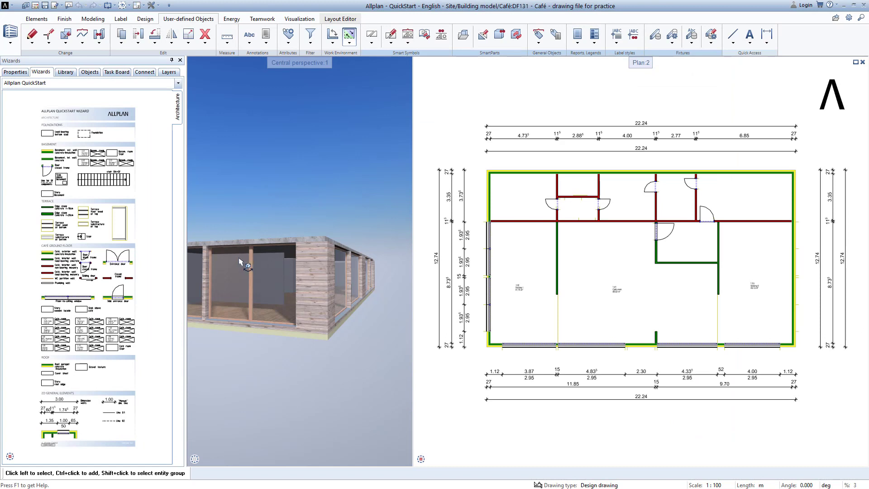
{"action": "middle_click_drag", "start_coordinate": [240, 262], "coordinate": [283, 272], "text": "shift"}
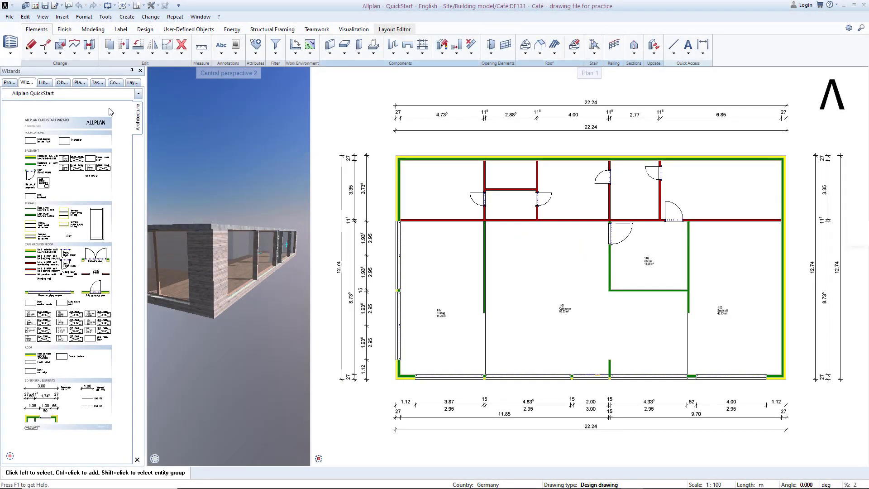
Step: Switch the Café floor's planes to modification mode and show the building in the left, west elevation instead of the plan
{"action": "left_click", "coordinate": [79, 85]}
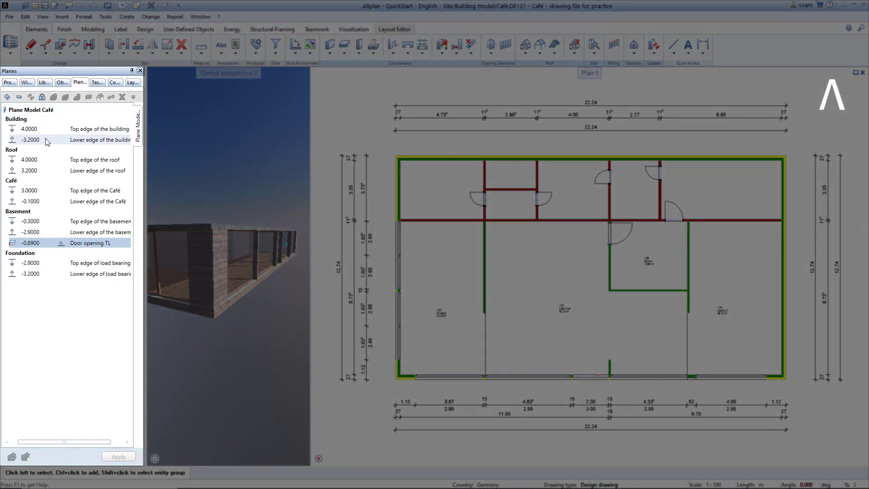
{"action": "left_click", "coordinate": [41, 186]}
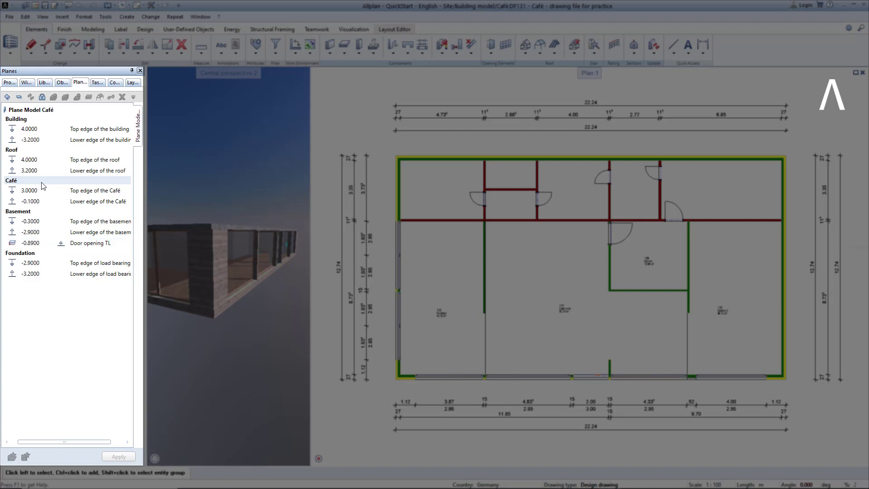
{"action": "left_click", "coordinate": [42, 183]}
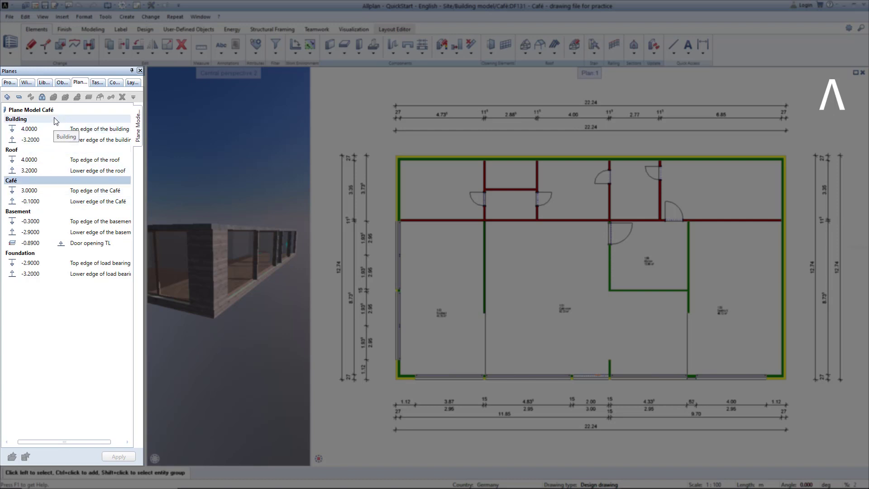
{"action": "left_click", "coordinate": [43, 97]}
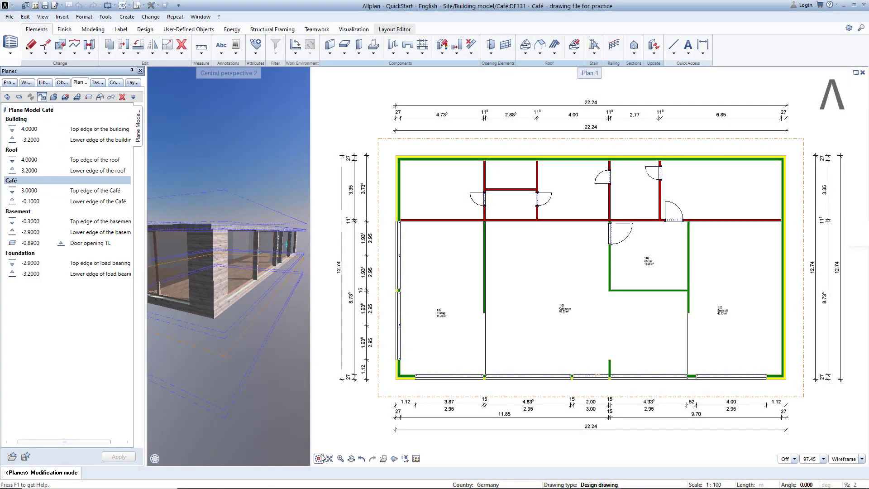
{"action": "left_click", "coordinate": [318, 458]}
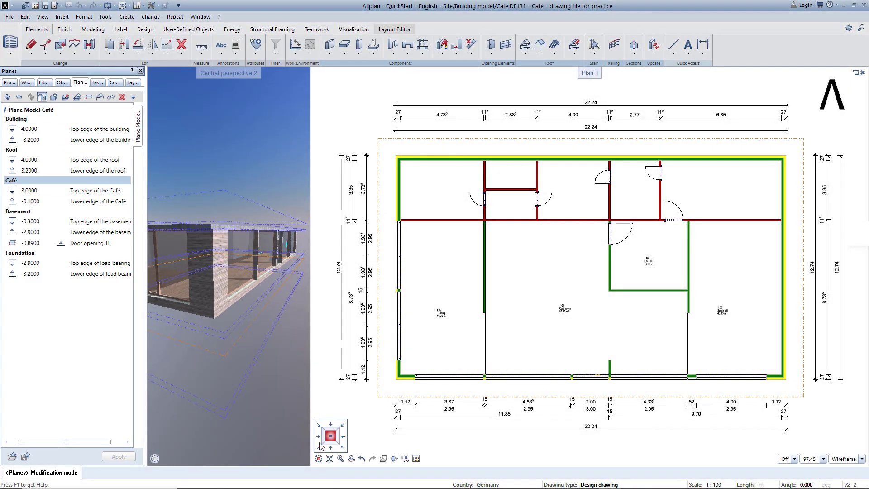
{"action": "left_click", "coordinate": [323, 435]}
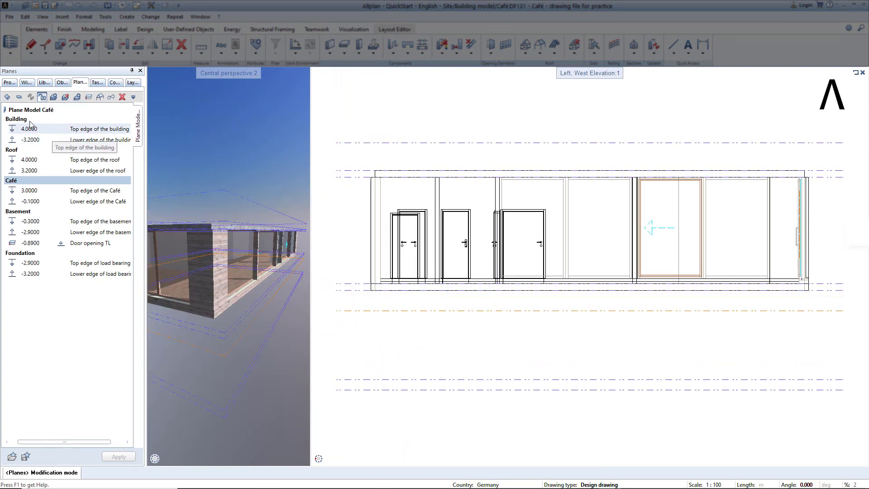
Step: Examine the Café planes and the offset-plane options for a Door opening TL plane linked with the bottom level, without inserting one
{"action": "left_click", "coordinate": [33, 194]}
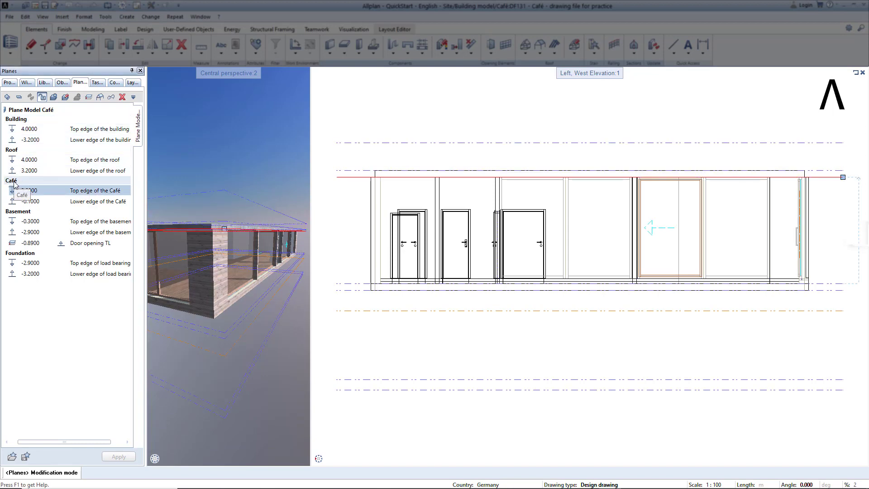
{"action": "left_click", "coordinate": [14, 182]}
{"action": "left_click", "coordinate": [22, 193]}
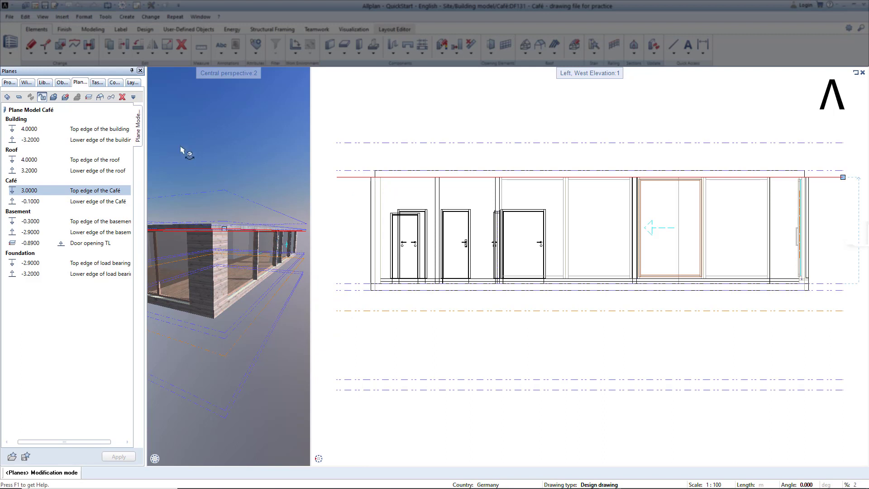
{"action": "left_click", "coordinate": [89, 97]}
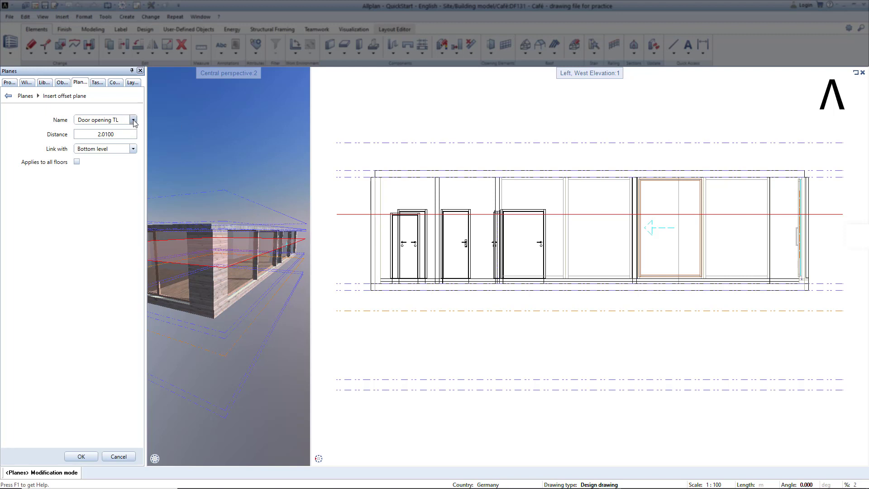
{"action": "left_click", "coordinate": [134, 120]}
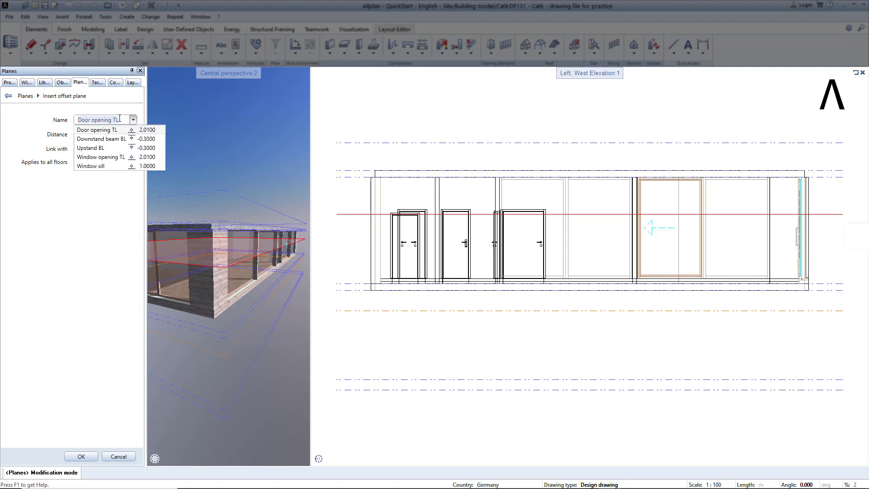
{"action": "left_click", "coordinate": [118, 119]}
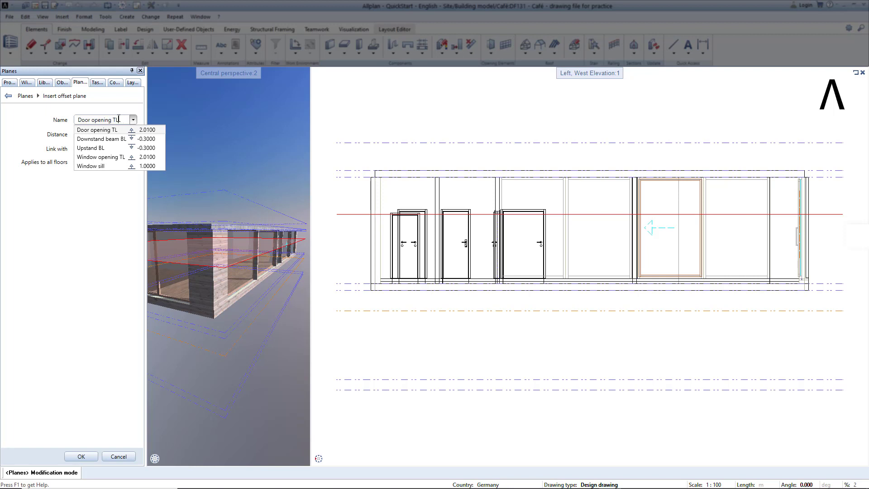
{"action": "left_click", "coordinate": [60, 137]}
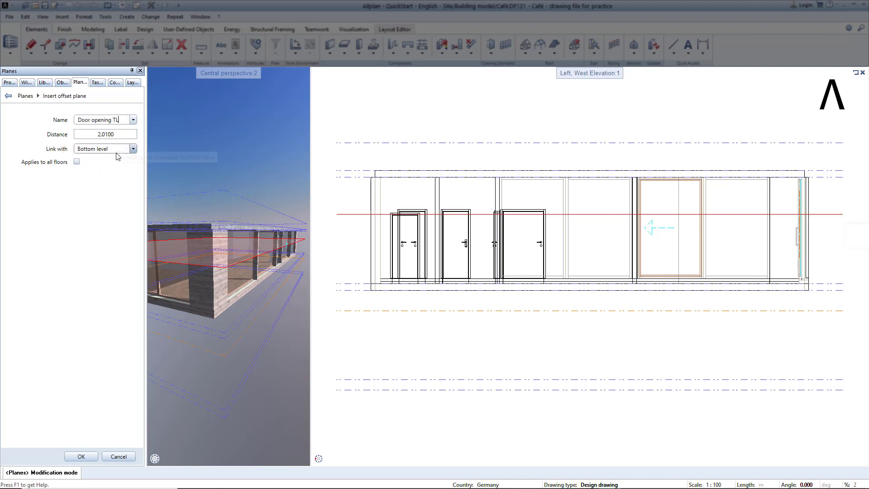
{"action": "left_click", "coordinate": [133, 150]}
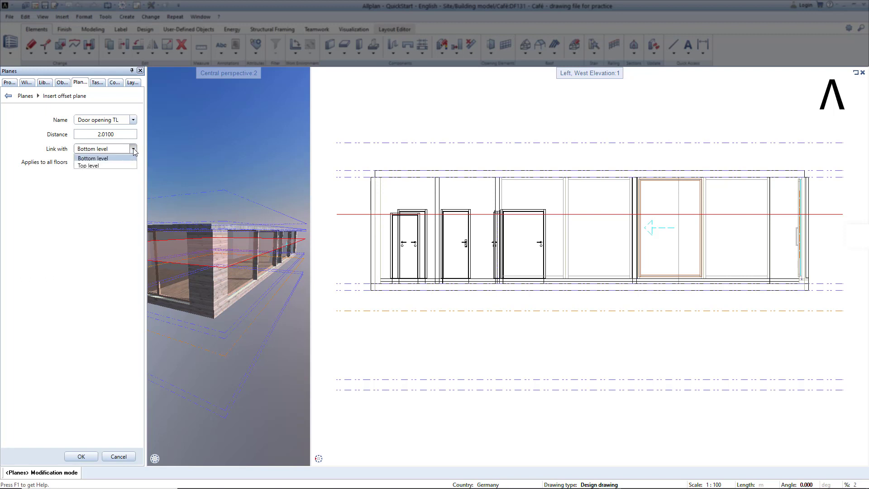
{"action": "left_click", "coordinate": [92, 158]}
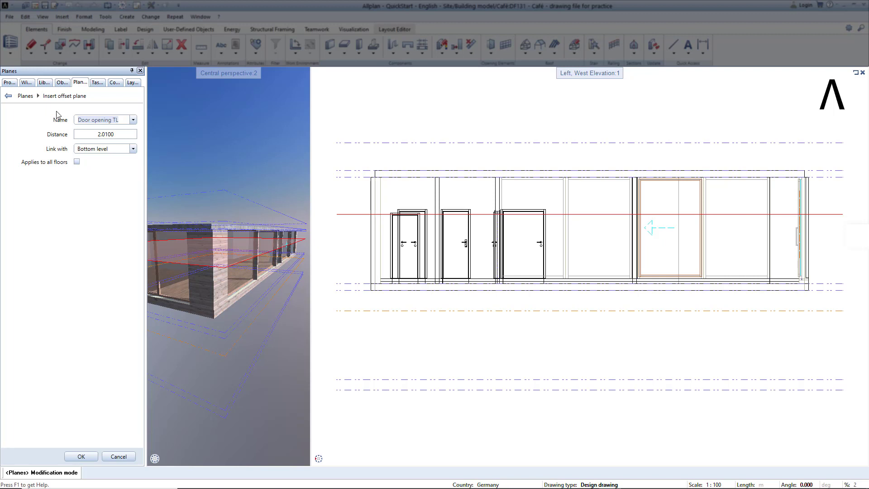
{"action": "left_click", "coordinate": [25, 96]}
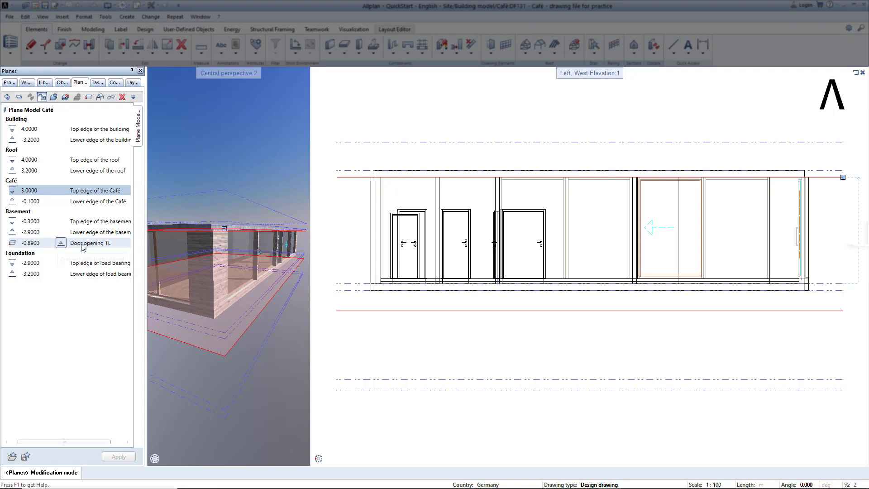
{"action": "key", "text": "Escape"}
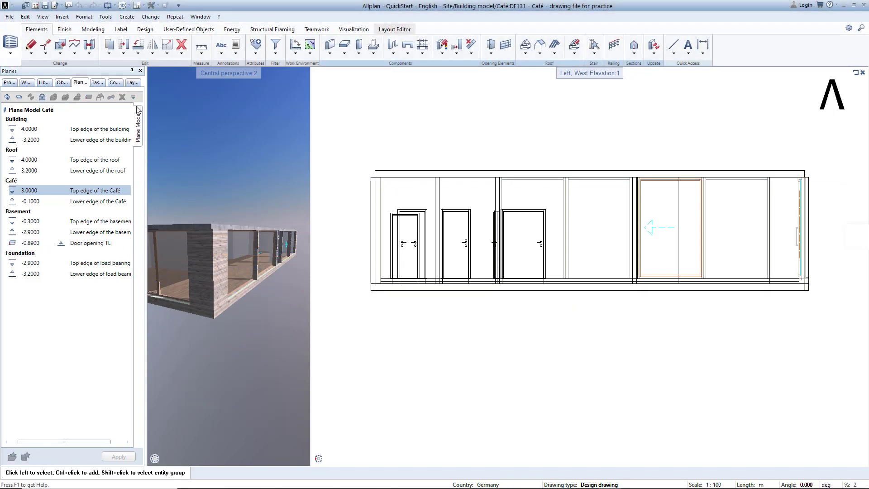
Step: Open only drawing file 112 Basement from the building structure and fit it in the west elevation
{"action": "left_click", "coordinate": [35, 6]}
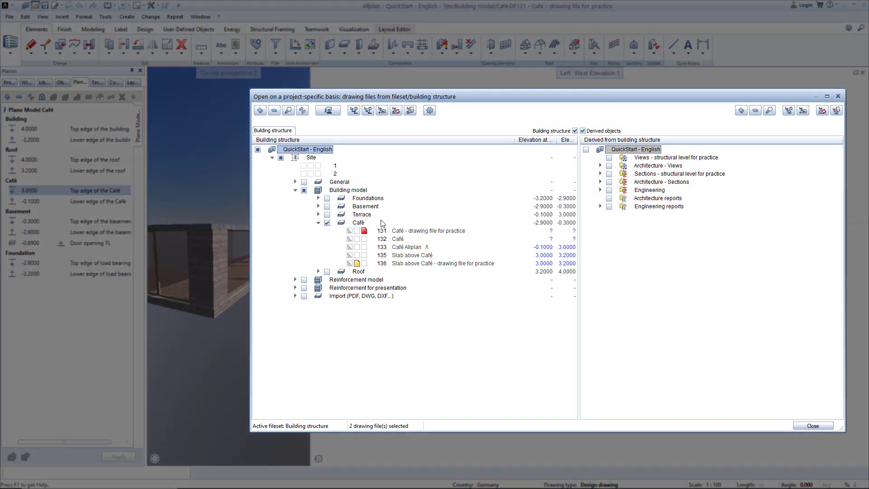
{"action": "left_click", "coordinate": [318, 206]}
{"action": "double_click", "coordinate": [371, 222]}
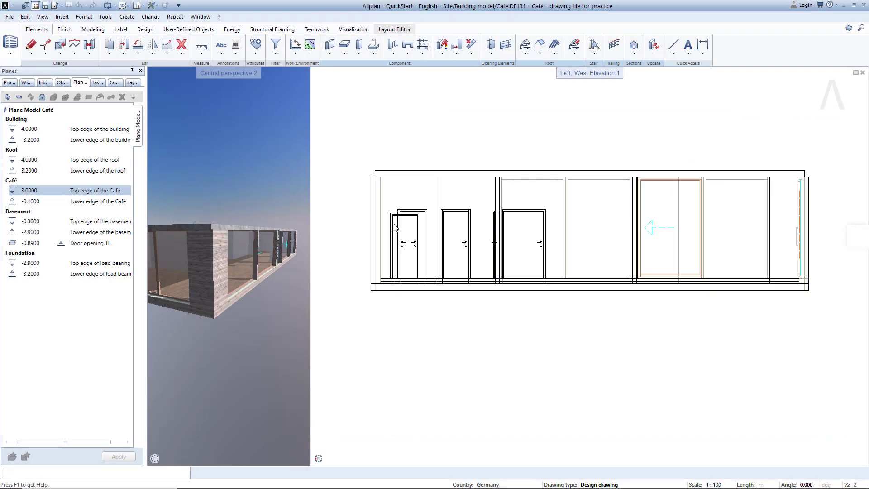
{"action": "mouse_move", "coordinate": [318, 459]}
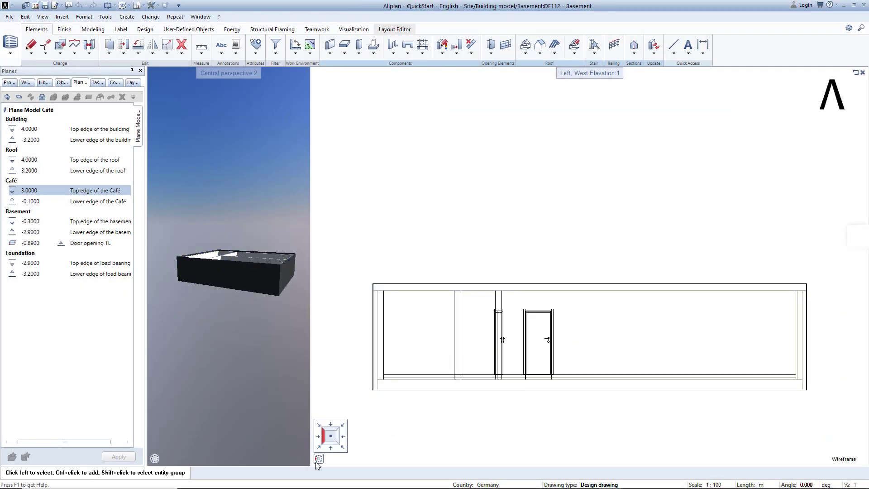
{"action": "left_click", "coordinate": [319, 436]}
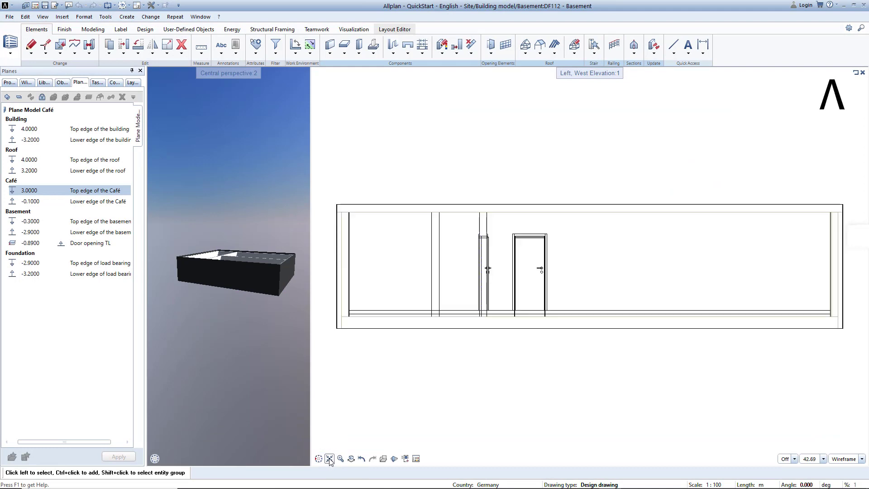
Step: Set the Basement's Door opening TL plane to -0.79 in plane modification mode and apply it
{"action": "left_click", "coordinate": [42, 97]}
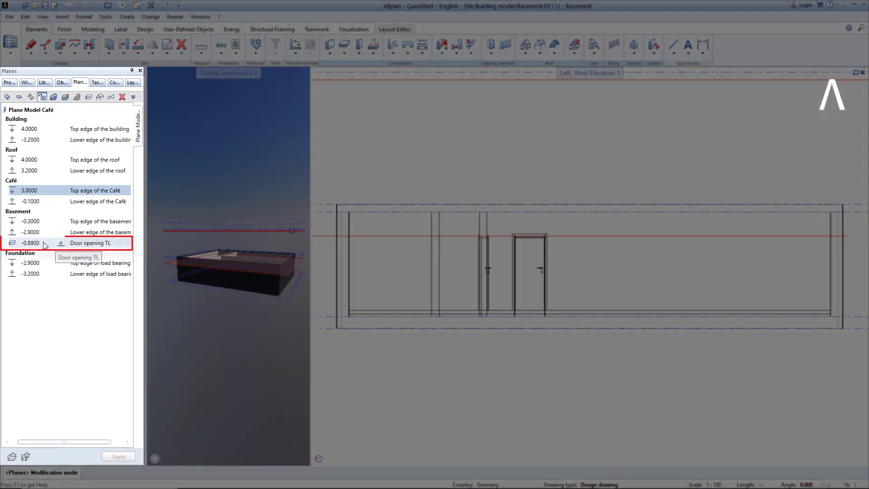
{"action": "left_click", "coordinate": [45, 244]}
{"action": "left_click", "coordinate": [42, 245]}
{"action": "double_click", "coordinate": [42, 243]}
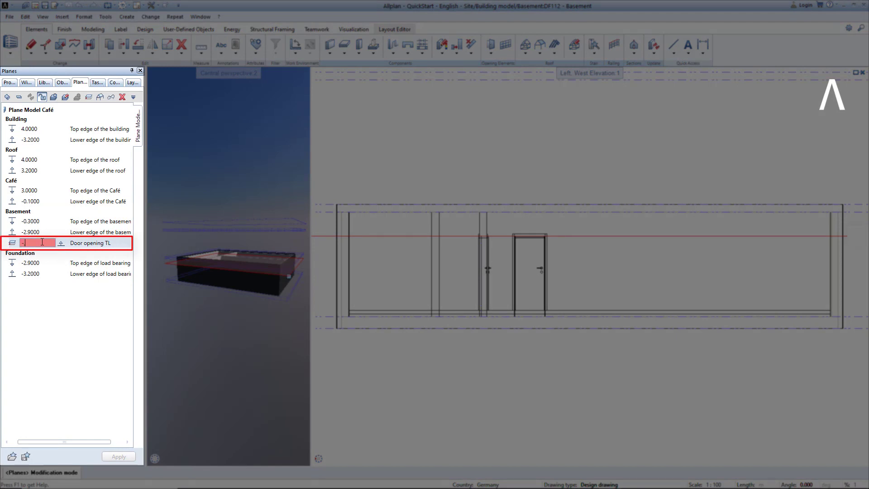
{"action": "type", "text": "-,79"}
{"action": "key", "text": "Return"}
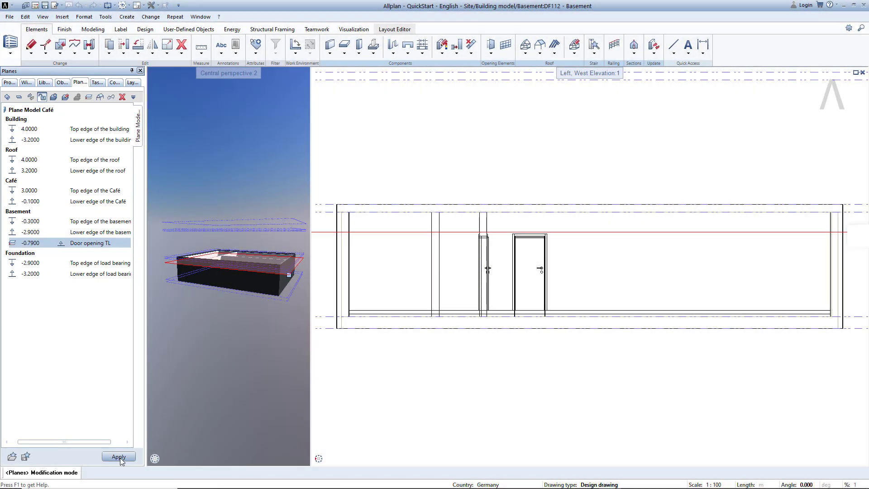
{"action": "left_click", "coordinate": [118, 456]}
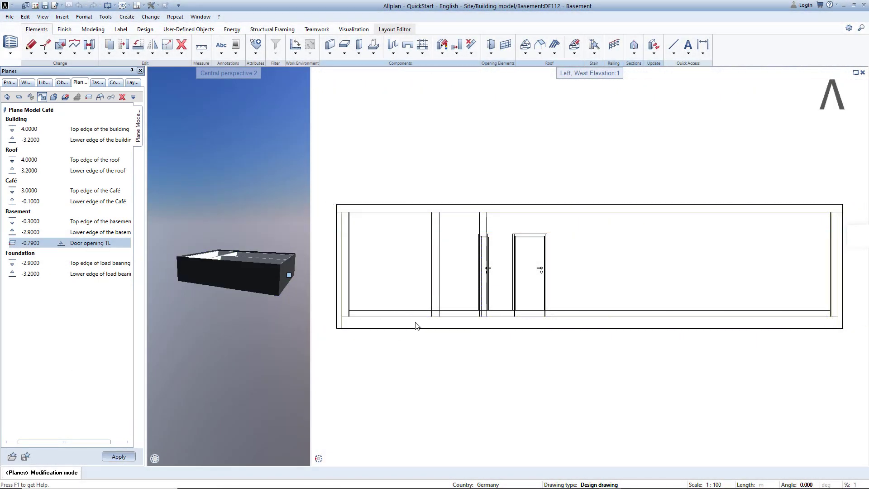
Step: Set the Basement's Door opening TL plane to -0.89, apply it and leave plane modification mode
{"action": "left_click", "coordinate": [42, 244]}
{"action": "double_click", "coordinate": [43, 243]}
{"action": "type", "text": "-,8"}
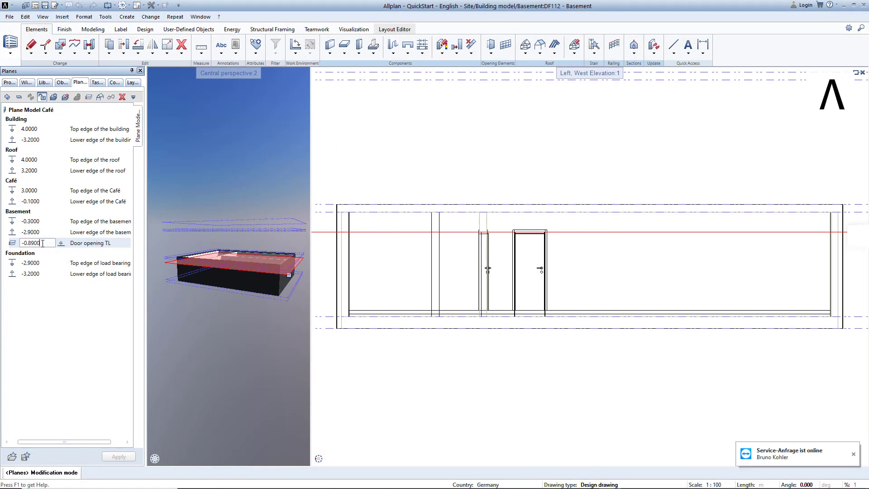
{"action": "key", "text": "Return"}
{"action": "left_click", "coordinate": [118, 456]}
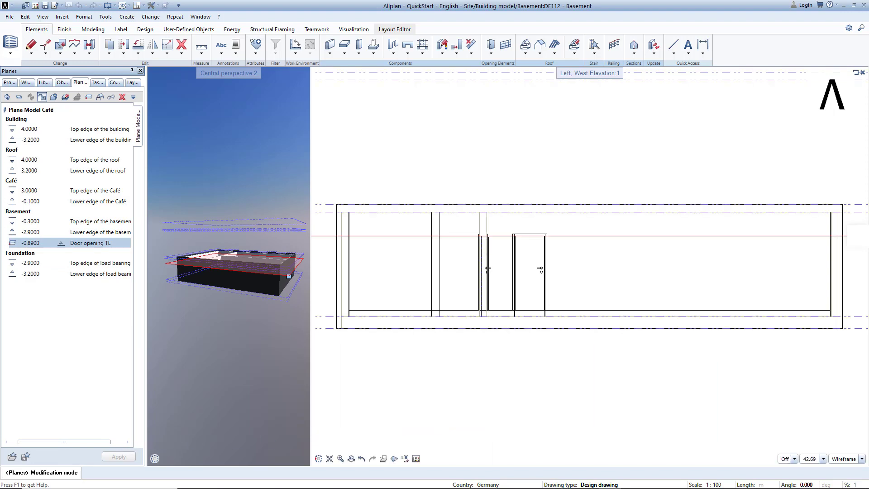
{"action": "key", "text": "Escape"}
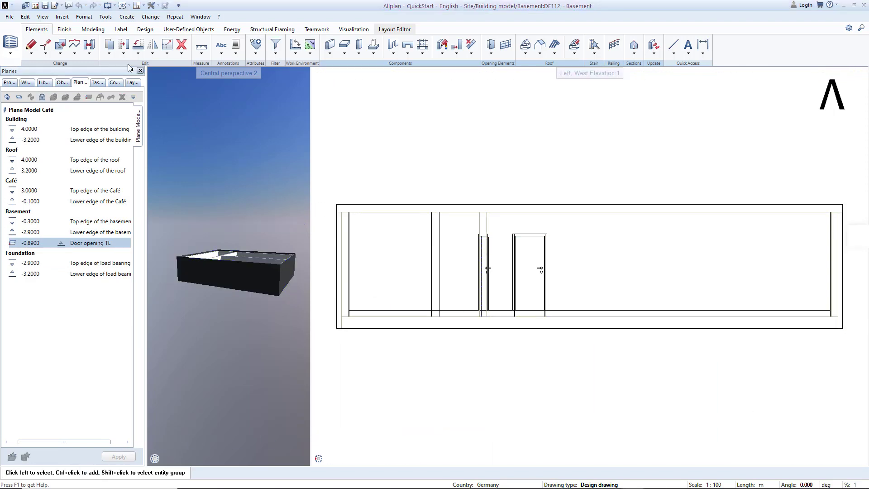
Step: Load the drawing file selection favorite Lesson 5 - 2 slab.xml for the building structure
{"action": "left_click", "coordinate": [35, 6]}
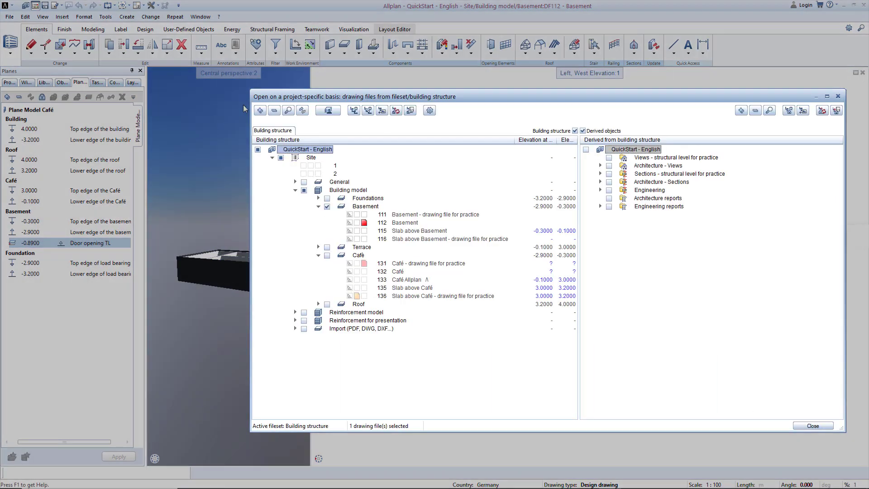
{"action": "right_click", "coordinate": [300, 149]}
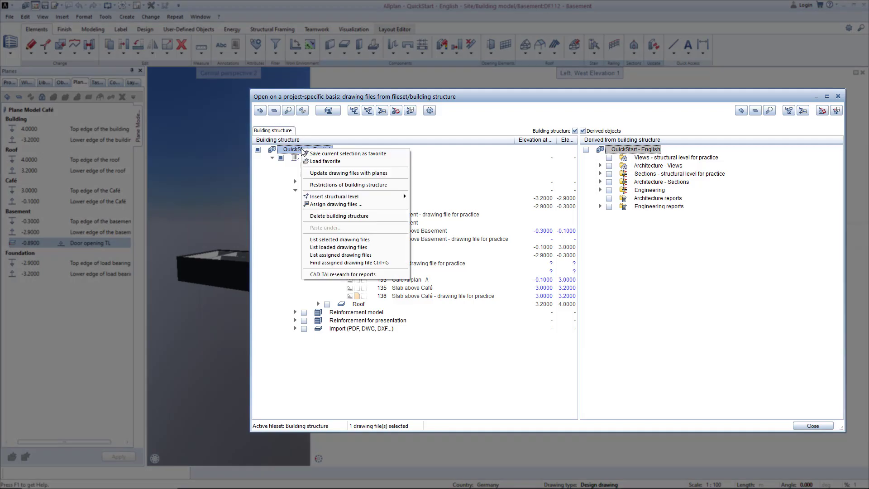
{"action": "left_click", "coordinate": [319, 163]}
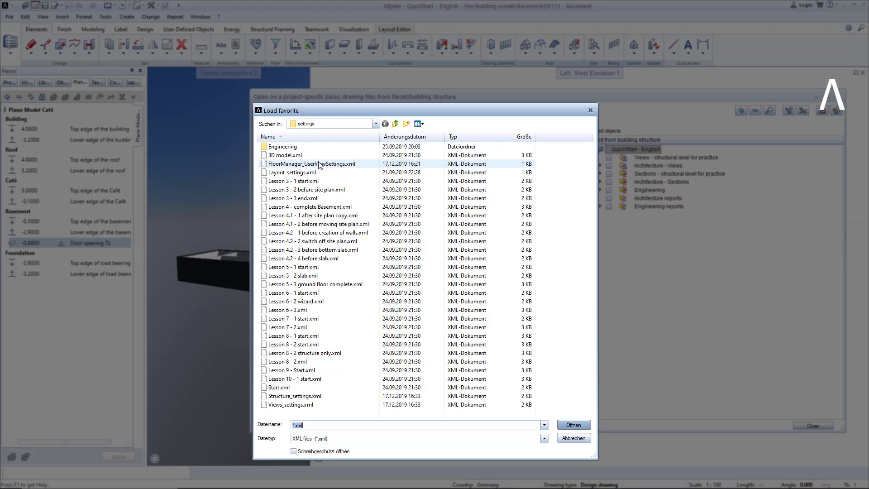
{"action": "left_click", "coordinate": [295, 275]}
{"action": "left_click", "coordinate": [571, 424]}
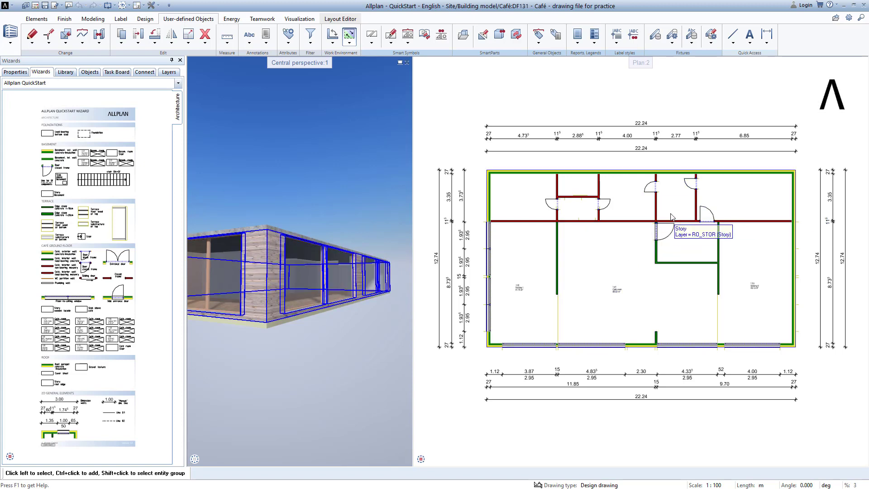
Step: Switch the drawing type to Working drawing, with the plan enlarged around the café's interior walls and doors
{"action": "scroll", "coordinate": [661, 221], "scroll_direction": "up", "scroll_amount": 1}
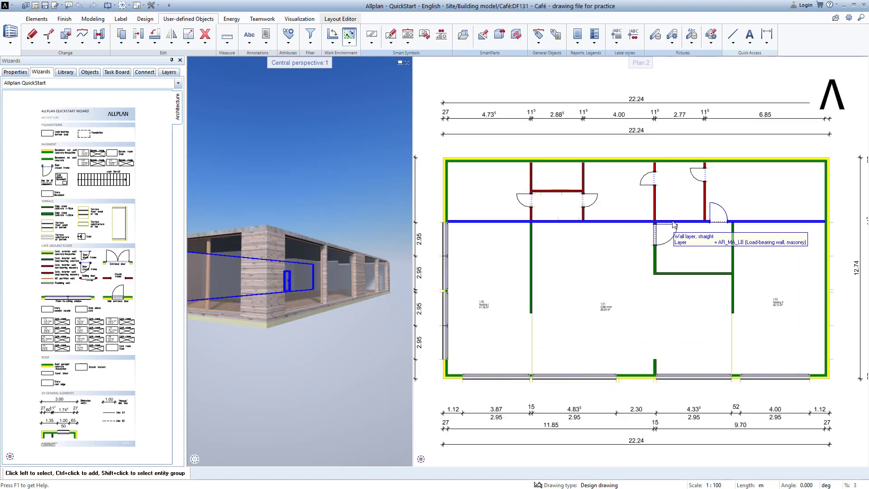
{"action": "scroll", "coordinate": [663, 222], "scroll_direction": "up", "scroll_amount": 3}
{"action": "scroll", "coordinate": [665, 229], "scroll_direction": "up", "scroll_amount": 2}
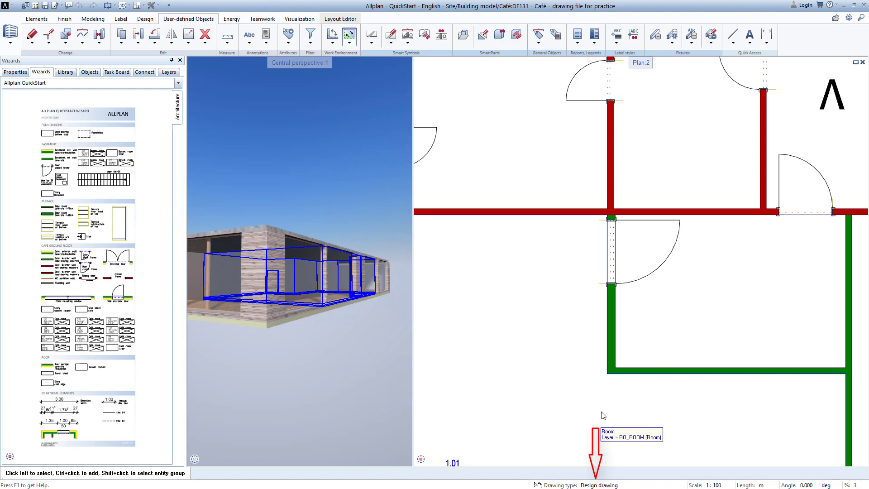
{"action": "middle_click_drag", "start_coordinate": [686, 316], "coordinate": [632, 317]}
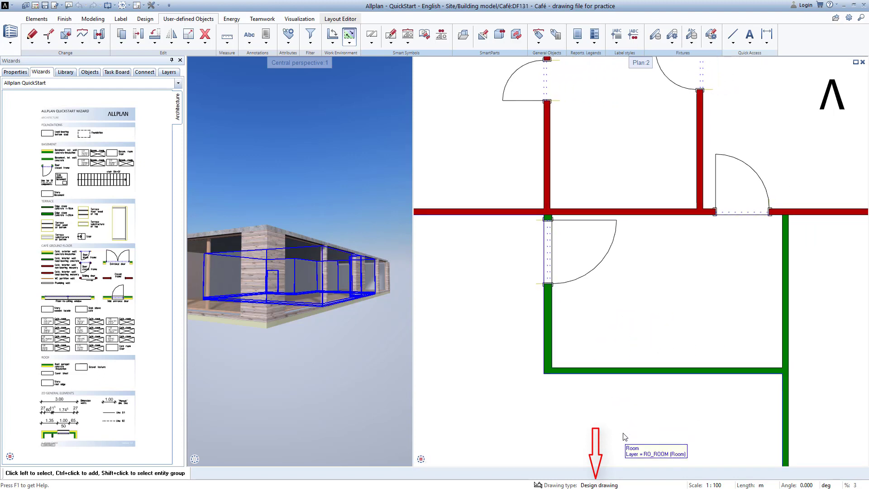
{"action": "left_click", "coordinate": [600, 485]}
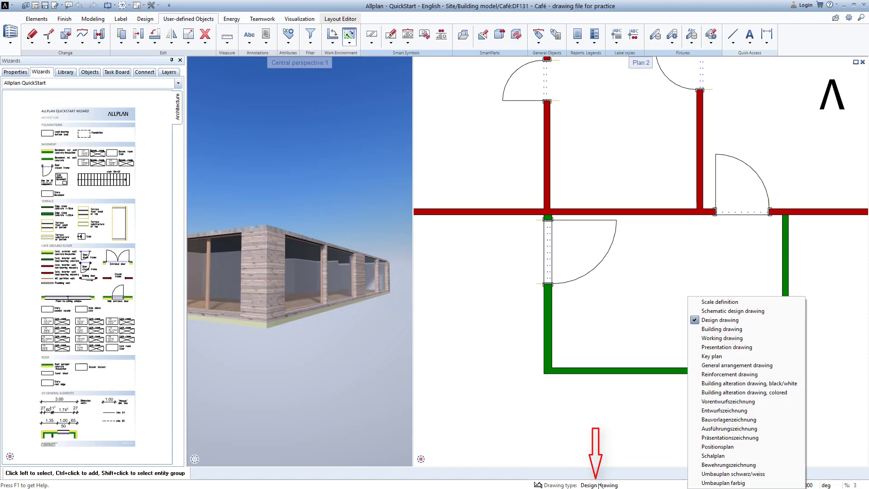
{"action": "left_click", "coordinate": [729, 339]}
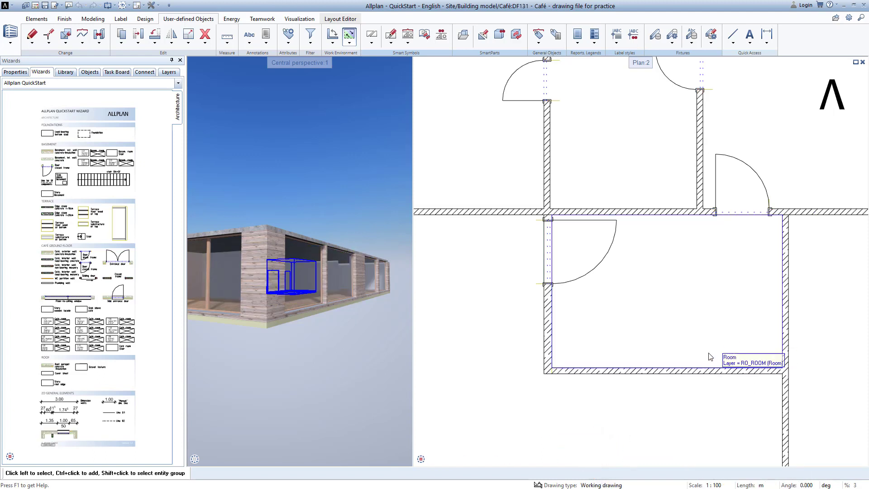
Step: Switch the drawing type to Design drawing and show the whole plan
{"action": "left_click", "coordinate": [597, 485]}
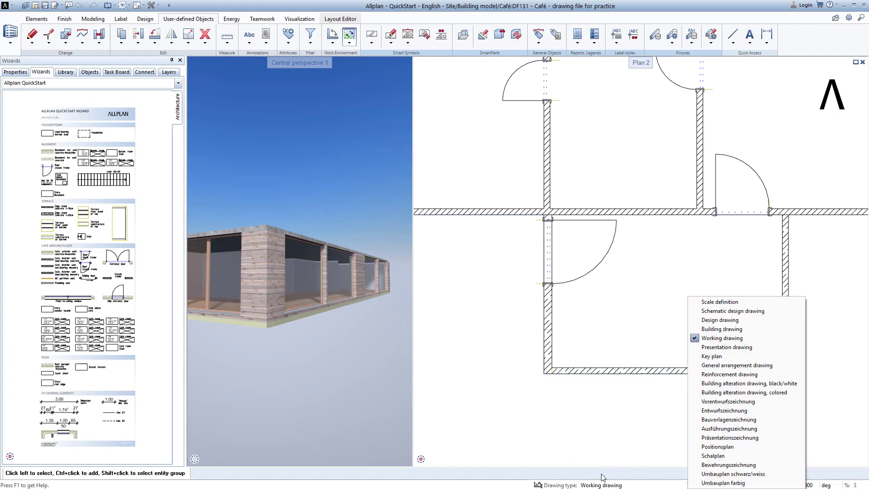
{"action": "left_click", "coordinate": [724, 322]}
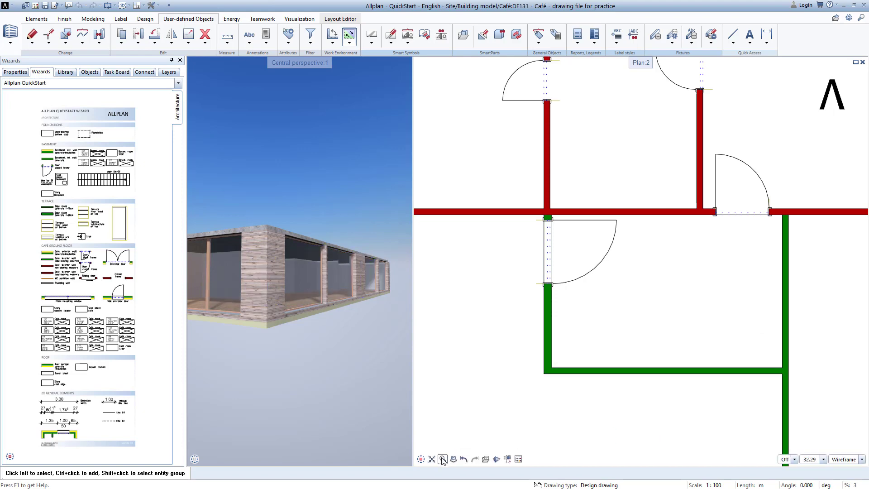
{"action": "left_click", "coordinate": [431, 458]}
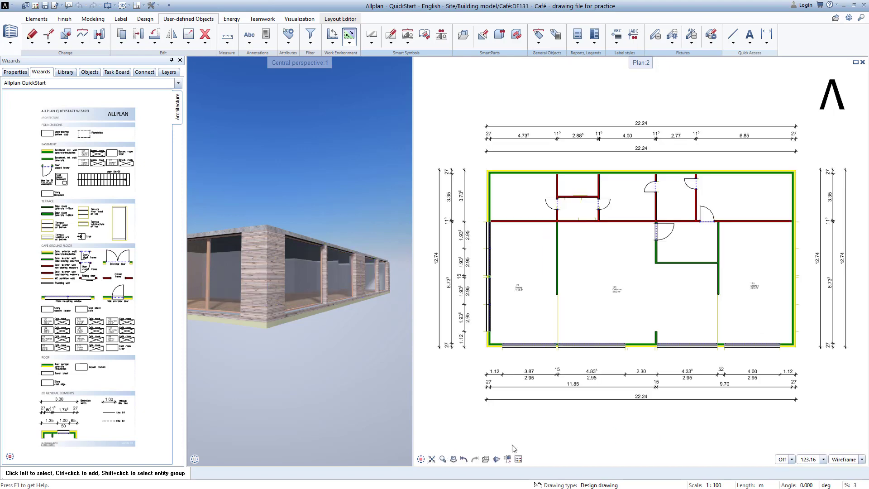
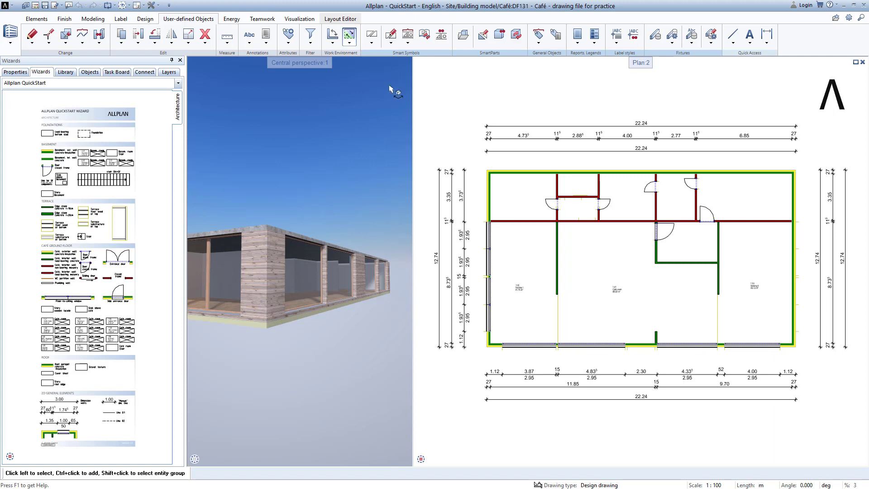
Step: Enlarge the central perspective viewport to full size and examine the café building from its corner
{"action": "left_click", "coordinate": [403, 63]}
{"action": "left_click_drag", "start_coordinate": [435, 143], "coordinate": [455, 143]}
{"action": "right_click_drag", "start_coordinate": [455, 143], "coordinate": [442, 205]}
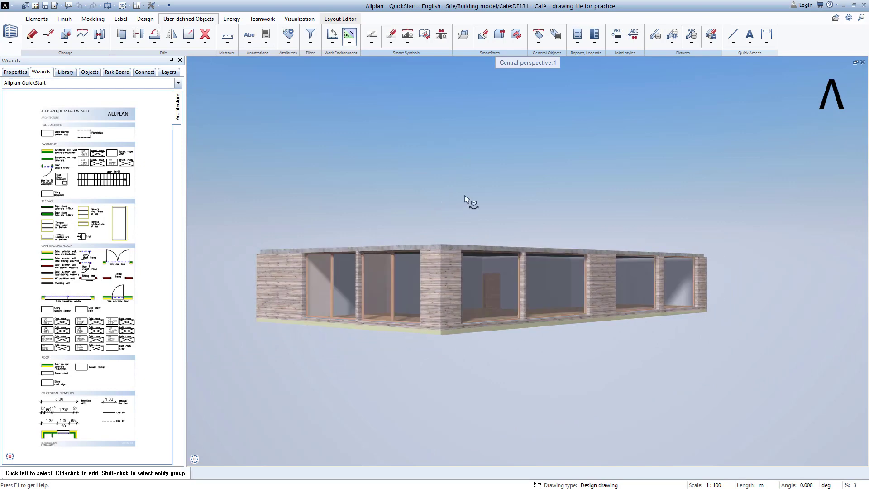
Step: Open the surroundings settings for the perspective view and set the location to München, placing the marker slightly north of the city centre
{"action": "left_click_drag", "start_coordinate": [464, 197], "coordinate": [520, 191]}
{"action": "right_click", "coordinate": [517, 191]}
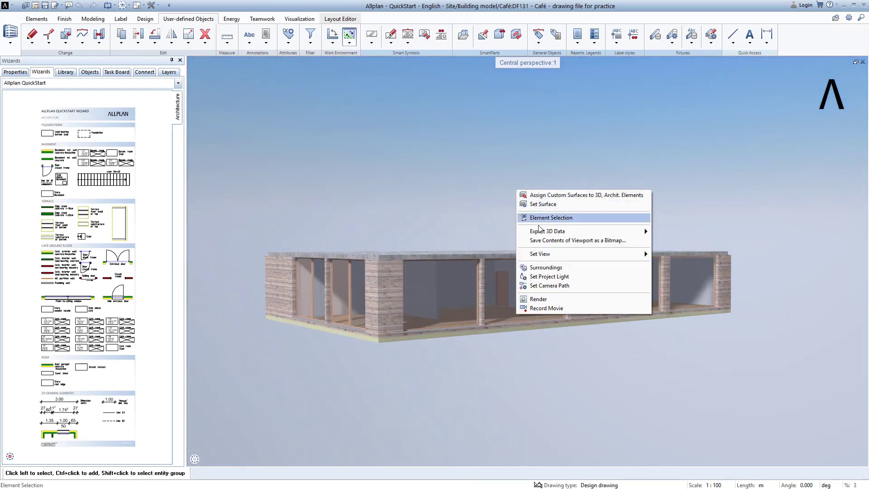
{"action": "left_click", "coordinate": [551, 268]}
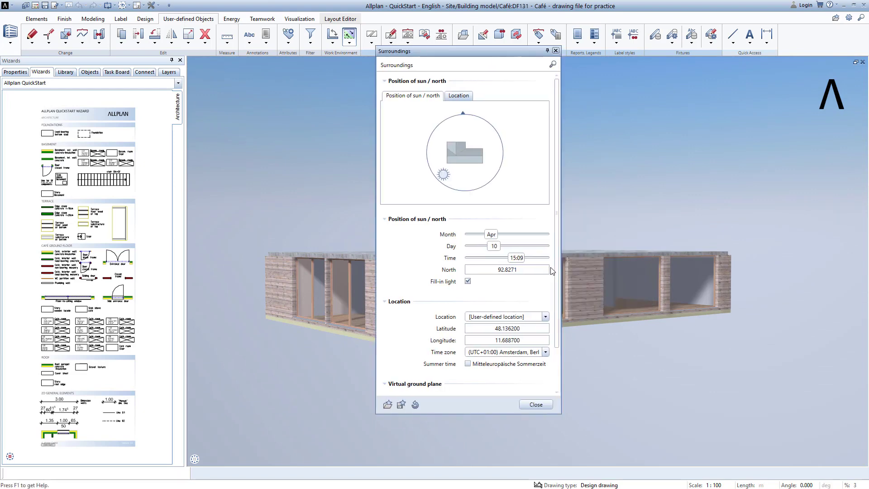
{"action": "left_click", "coordinate": [459, 96]}
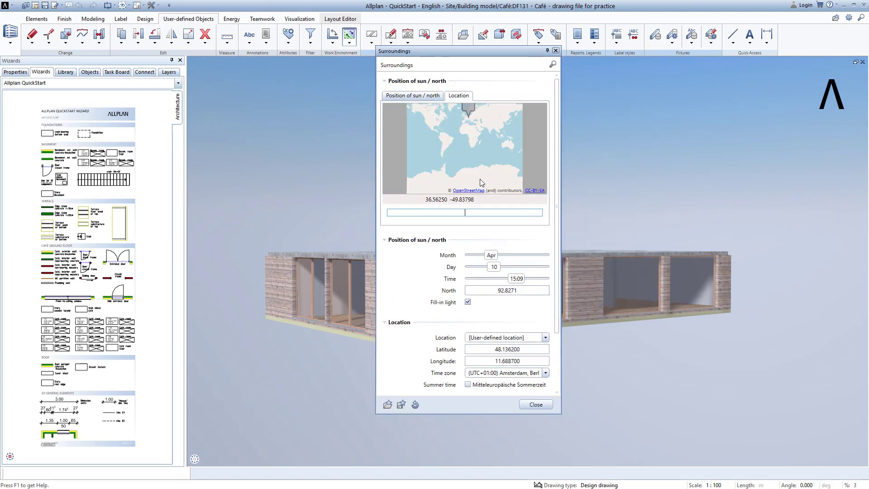
{"action": "left_click", "coordinate": [481, 212]}
{"action": "type", "text": "München"}
{"action": "key", "text": "Return"}
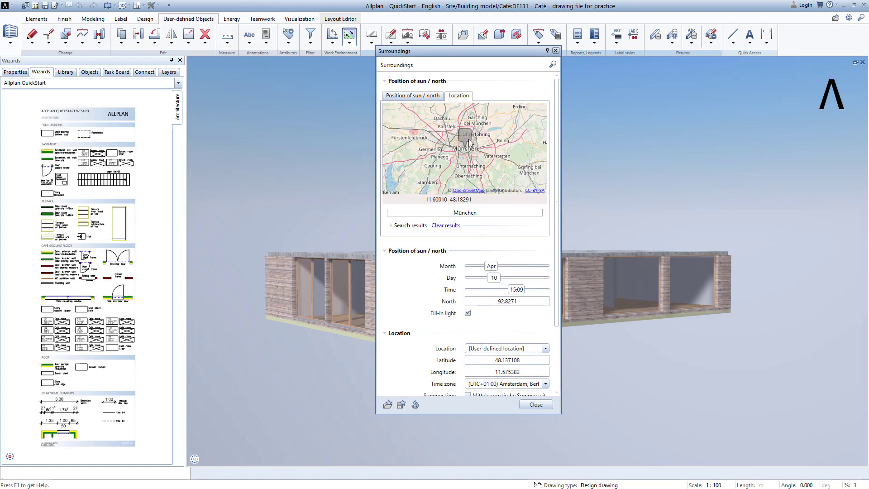
{"action": "left_click", "coordinate": [469, 143]}
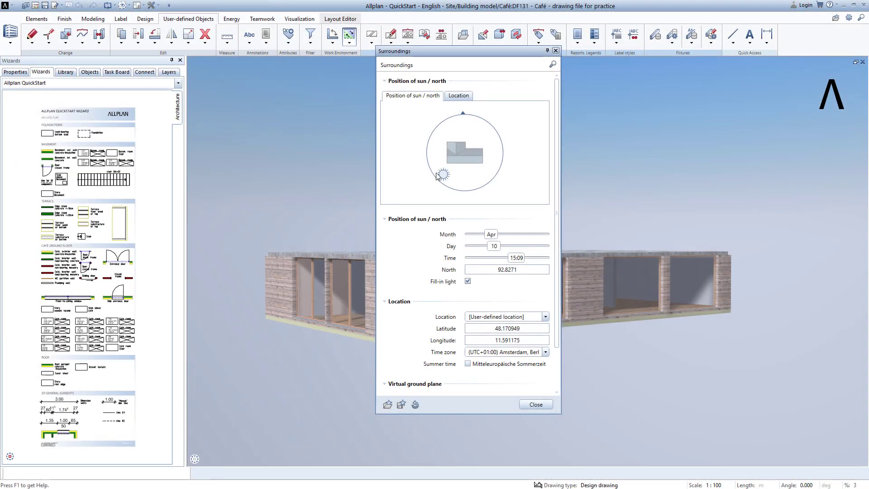
Step: Shift the sun position to 13:43 and switch on the virtual ground plane
{"action": "mouse_move", "coordinate": [441, 173]}
{"action": "left_mouse_down"}
{"action": "mouse_move", "coordinate": [435, 138]}
{"action": "mouse_move", "coordinate": [442, 170]}
{"action": "mouse_move", "coordinate": [463, 182]}
{"action": "mouse_move", "coordinate": [492, 169]}
{"action": "mouse_move", "coordinate": [453, 181]}
{"action": "left_mouse_up"}
{"action": "left_click_drag", "start_coordinate": [439, 58], "coordinate": [225, 70]}
{"action": "scroll", "coordinate": [246, 363], "scroll_direction": "down", "scroll_amount": 3}
{"action": "left_click", "coordinate": [248, 365]}
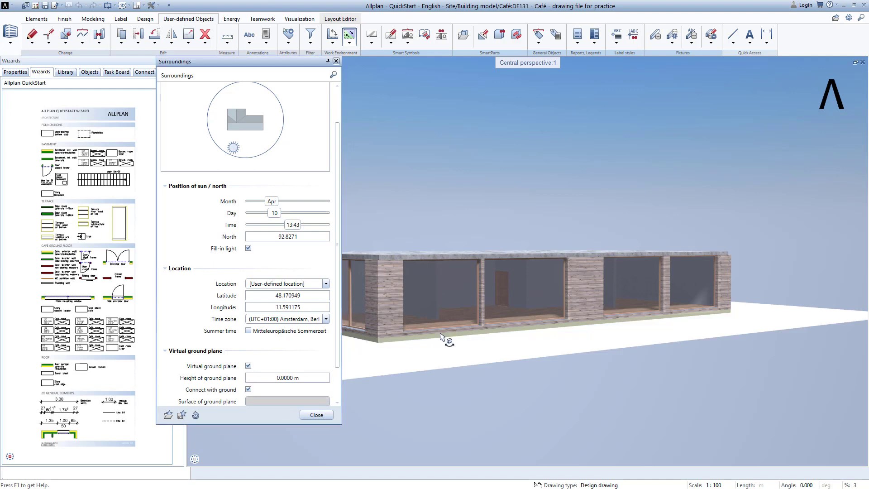
Step: Shift the sun position to 16:33 with the café seen from above
{"action": "left_click_drag", "start_coordinate": [444, 343], "coordinate": [471, 239]}
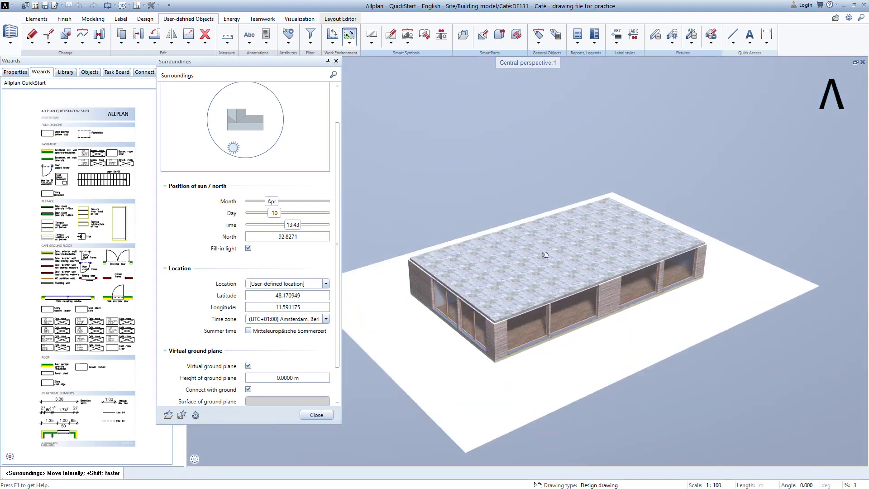
{"action": "middle_click_drag", "start_coordinate": [471, 239], "coordinate": [412, 271]}
{"action": "left_click_drag", "start_coordinate": [233, 148], "coordinate": [219, 135]}
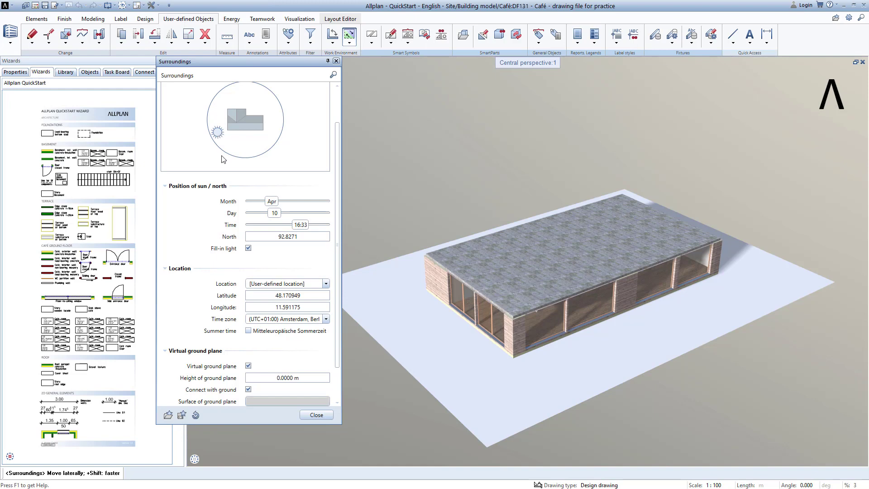
Step: Try a plain light blue color as the background of the surroundings
{"action": "scroll", "coordinate": [284, 341], "scroll_direction": "down", "scroll_amount": 3}
{"action": "left_click", "coordinate": [290, 395]}
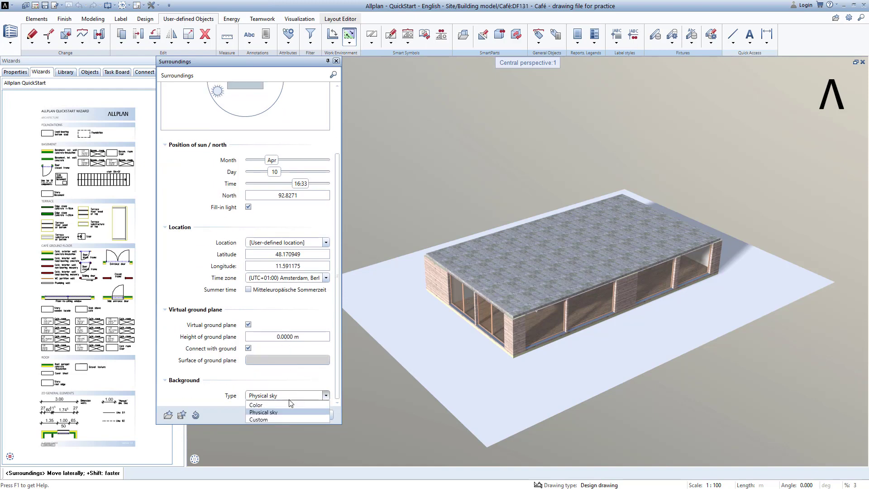
{"action": "left_click", "coordinate": [288, 404]}
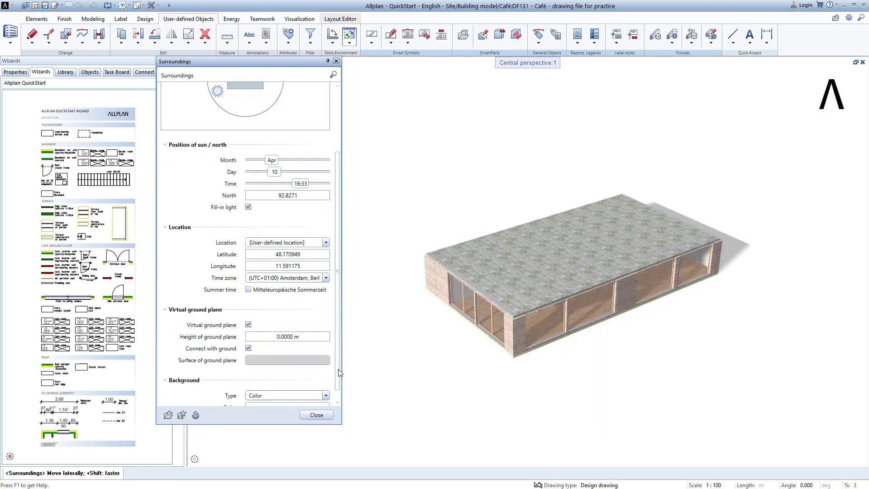
{"action": "scroll", "coordinate": [337, 394], "scroll_direction": "down", "scroll_amount": 1}
{"action": "left_click", "coordinate": [287, 395]}
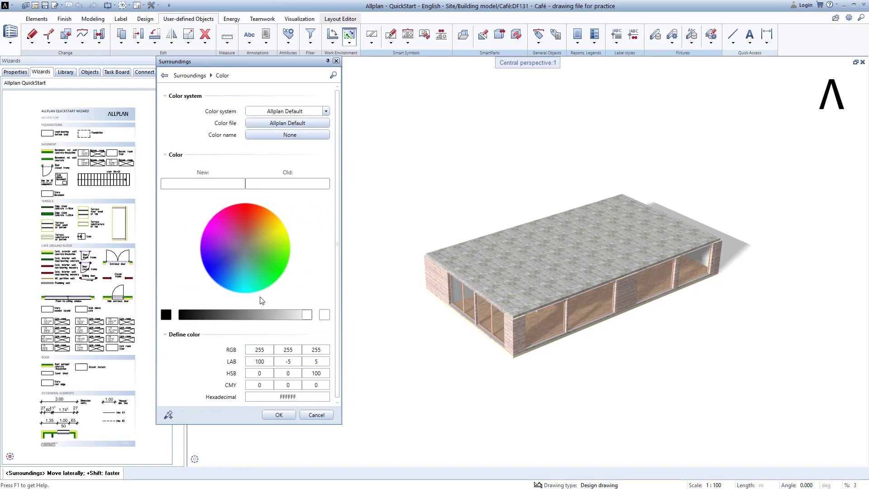
{"action": "left_click", "coordinate": [227, 284]}
{"action": "left_click_drag", "start_coordinate": [270, 317], "coordinate": [291, 317]}
{"action": "left_click", "coordinate": [286, 415]}
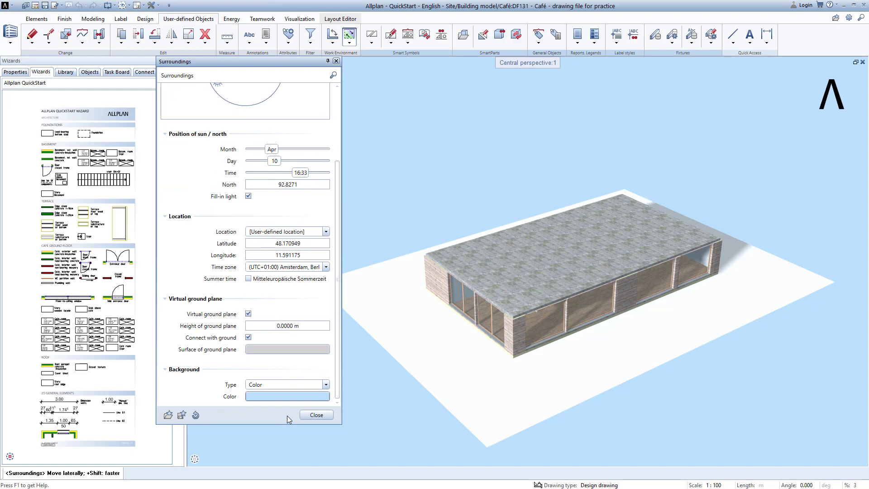
Step: Set the background type to Physical sky and close the surroundings settings
{"action": "left_click", "coordinate": [290, 384]}
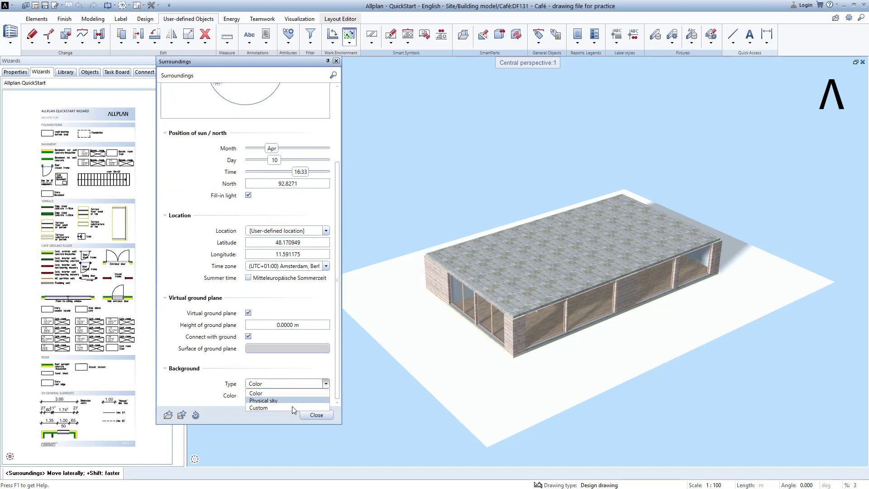
{"action": "left_click", "coordinate": [293, 399]}
{"action": "left_click", "coordinate": [315, 414]}
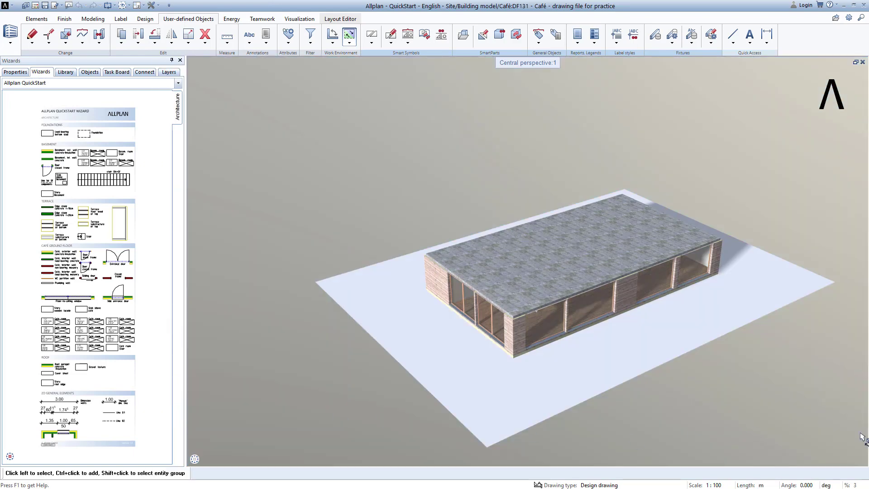
Step: Edit the Animation view type and set its shadow quality to Soft
{"action": "left_click", "coordinate": [849, 461]}
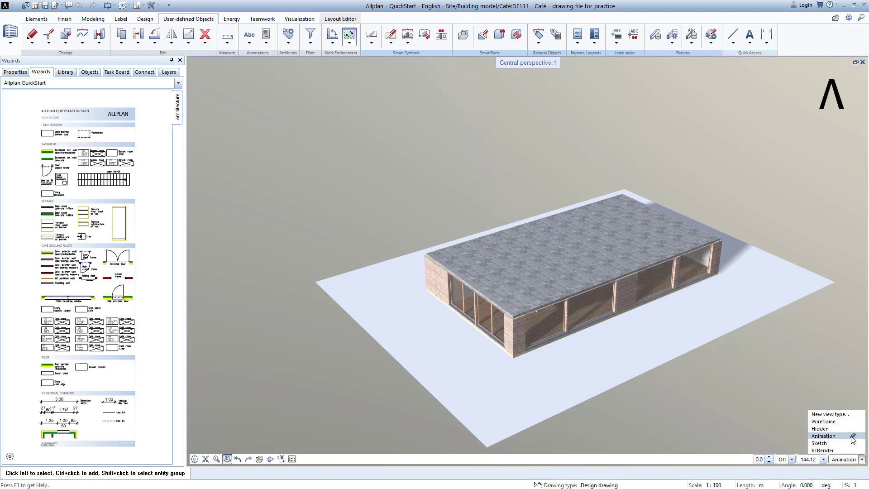
{"action": "left_click", "coordinate": [853, 436]}
{"action": "scroll", "coordinate": [724, 257], "scroll_direction": "up", "scroll_amount": 5}
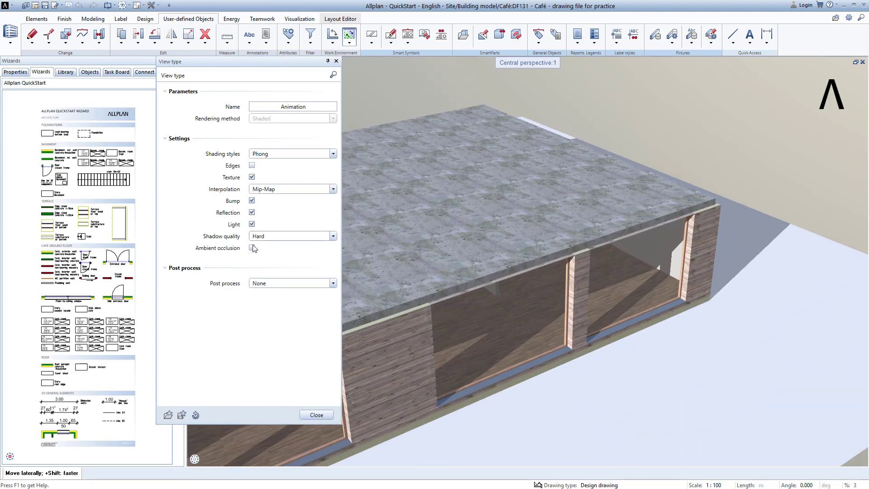
{"action": "left_click", "coordinate": [265, 236]}
{"action": "left_click", "coordinate": [264, 262]}
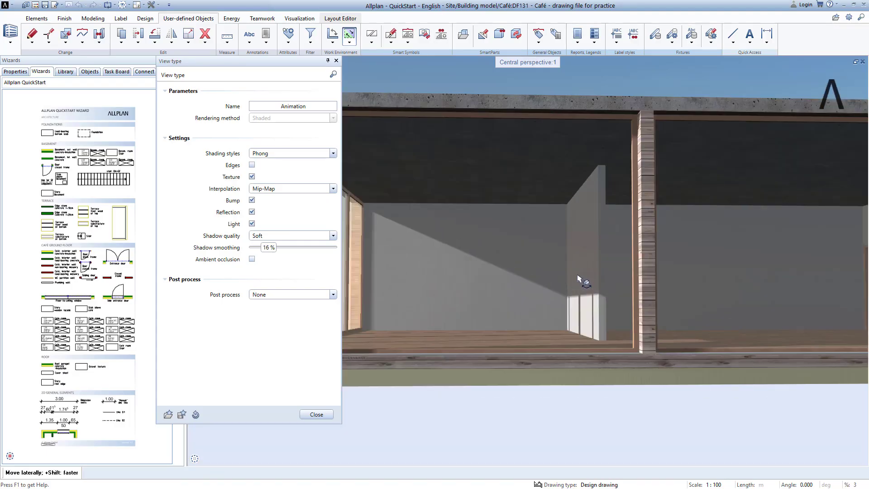
Step: Turn on ambient occlusion for the Animation view type, comparing the café interior with and without it, and close the settings
{"action": "scroll", "coordinate": [578, 277], "scroll_direction": "up", "scroll_amount": 3}
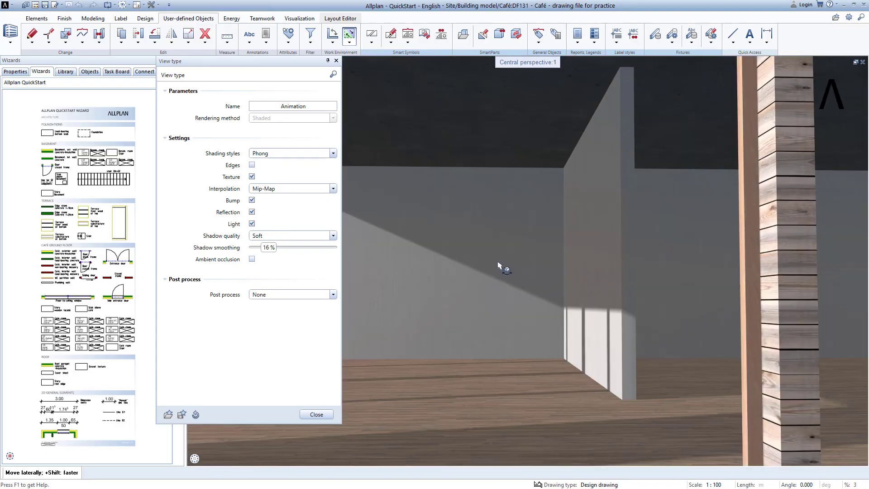
{"action": "left_click", "coordinate": [252, 260]}
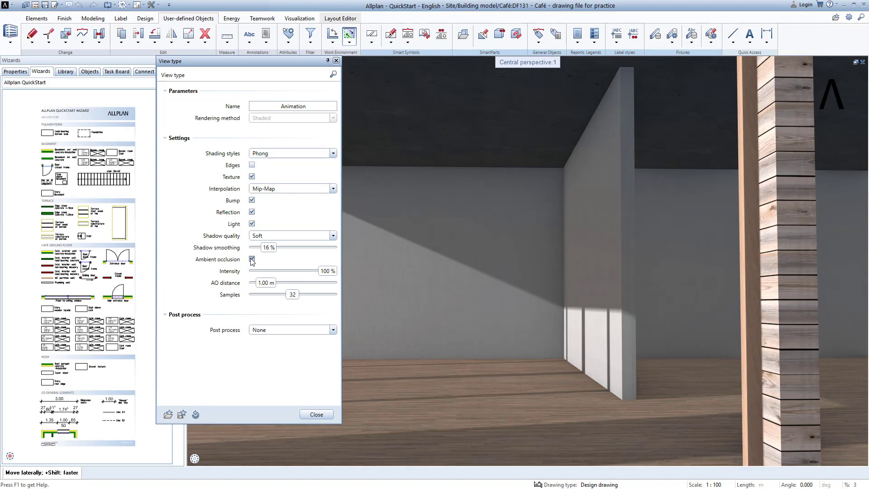
{"action": "left_click", "coordinate": [252, 259]}
{"action": "left_click", "coordinate": [252, 260]}
{"action": "left_click", "coordinate": [316, 414]}
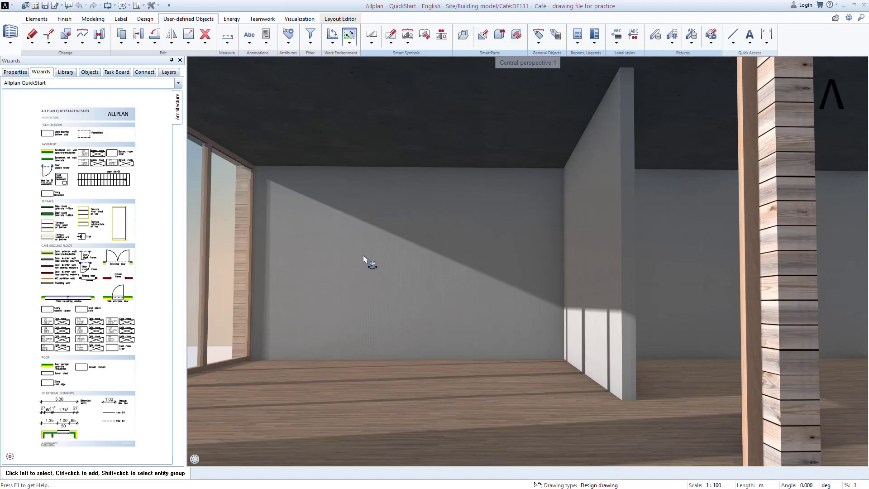
Step: Load the drawing file selection favorite Lesson 5 - 3 ground floor complete.xml for the building structure
{"action": "left_click", "coordinate": [36, 6]}
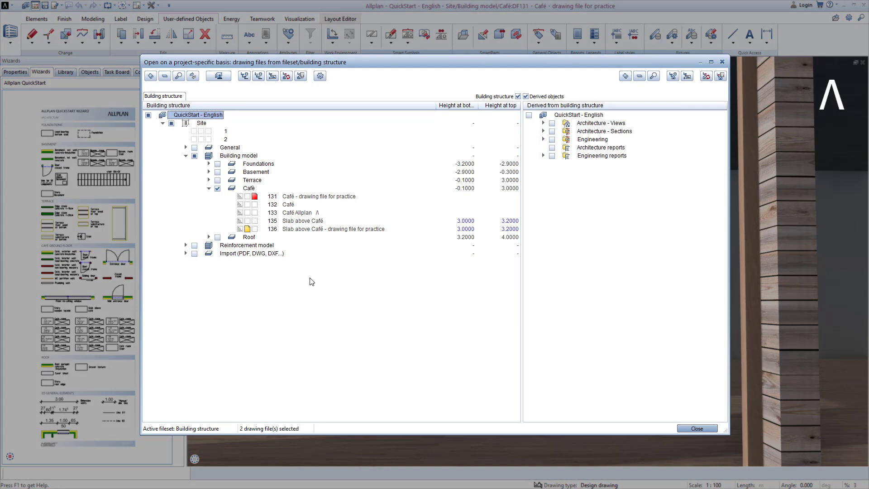
{"action": "right_click", "coordinate": [310, 278]}
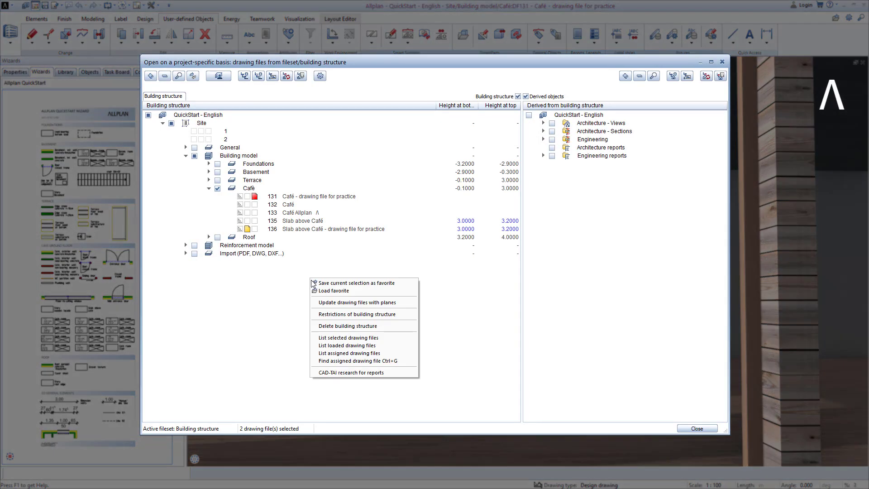
{"action": "left_click", "coordinate": [333, 290]}
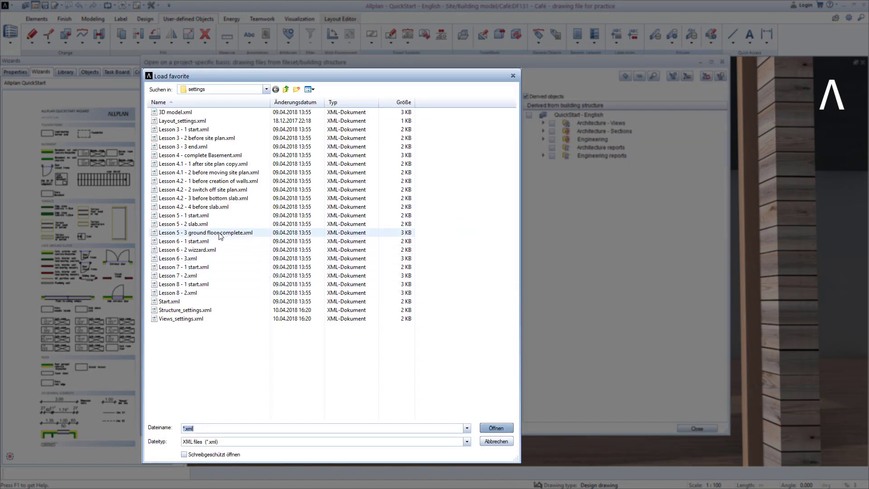
{"action": "double_click", "coordinate": [220, 233]}
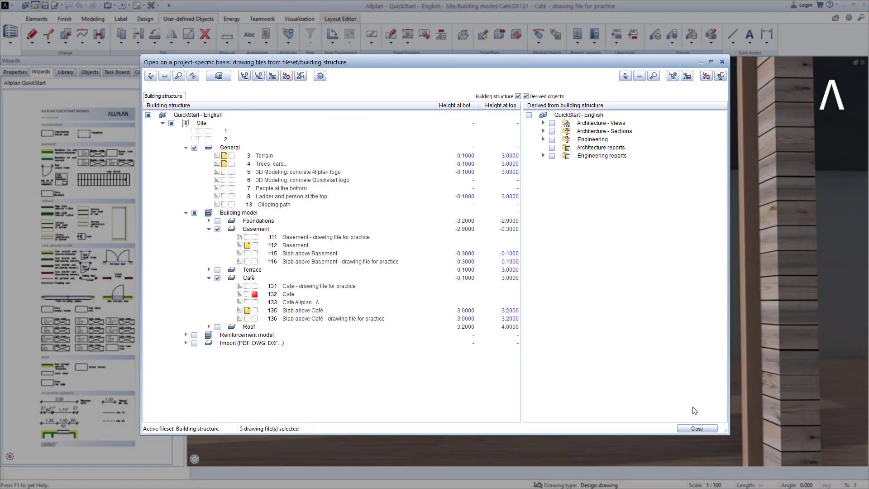
{"action": "left_click", "coordinate": [696, 427]}
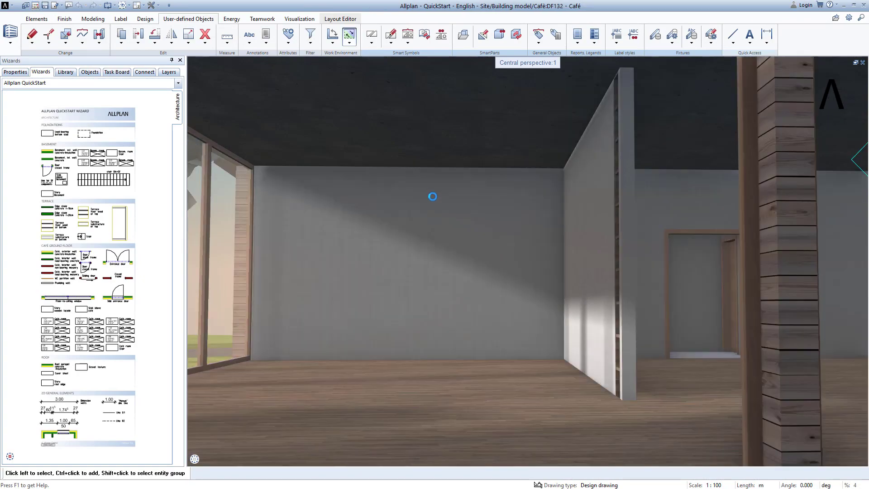
Step: Examine the completed café from outside and above, including its entrance side, trees and surrounding terrain
{"action": "scroll", "coordinate": [433, 197], "scroll_direction": "down", "scroll_amount": 2}
{"action": "left_click_drag", "start_coordinate": [439, 215], "coordinate": [550, 220]}
{"action": "right_click_drag", "start_coordinate": [549, 221], "coordinate": [556, 244]}
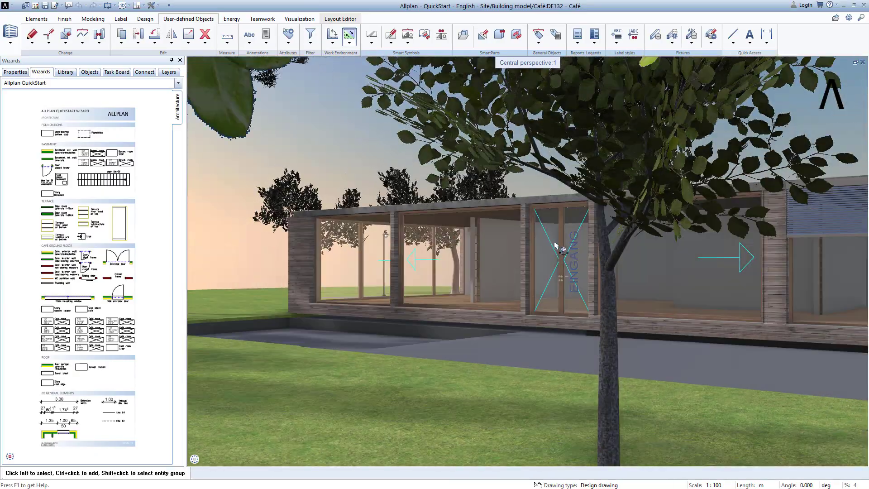
{"action": "left_click_drag", "start_coordinate": [556, 244], "coordinate": [586, 218]}
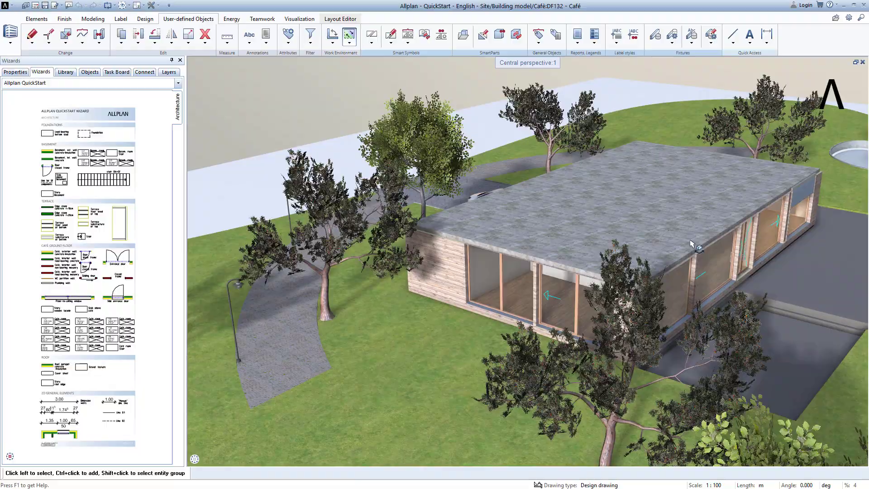
{"action": "left_click_drag", "start_coordinate": [690, 244], "coordinate": [338, 192]}
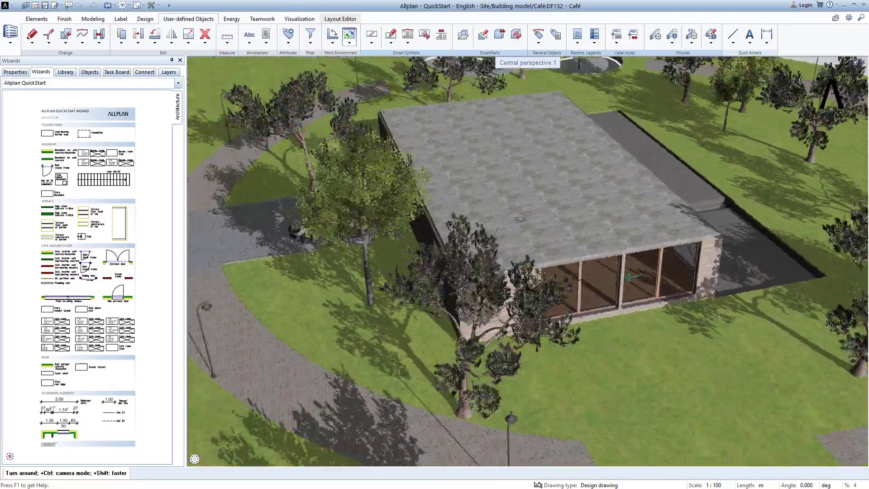
{"action": "left_click_drag", "start_coordinate": [519, 219], "coordinate": [631, 225]}
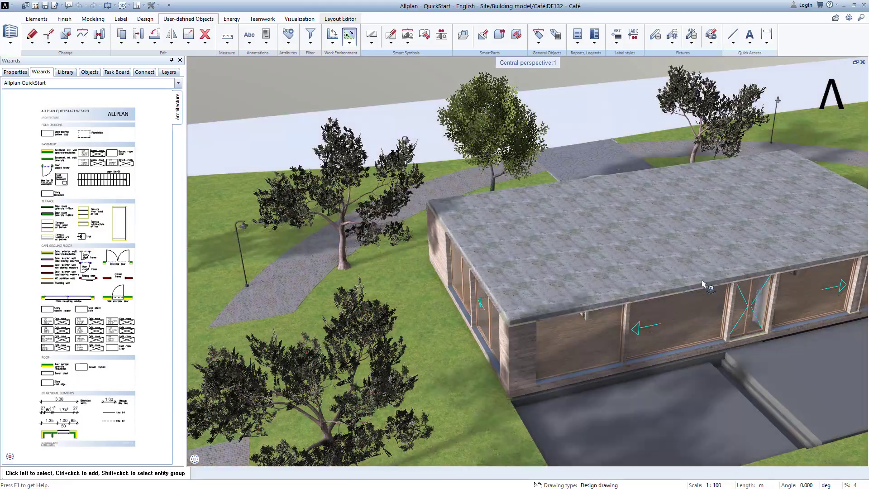
{"action": "middle_click_drag", "start_coordinate": [842, 227], "coordinate": [572, 259]}
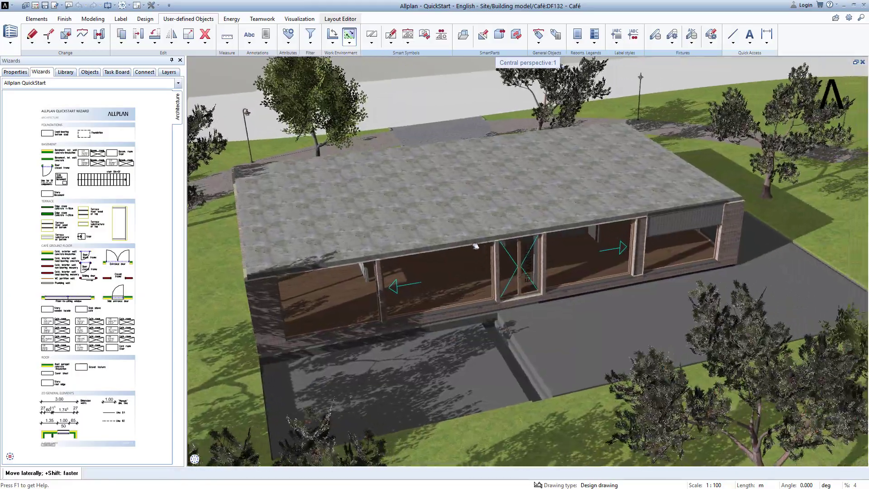
{"action": "left_click_drag", "start_coordinate": [475, 246], "coordinate": [405, 241]}
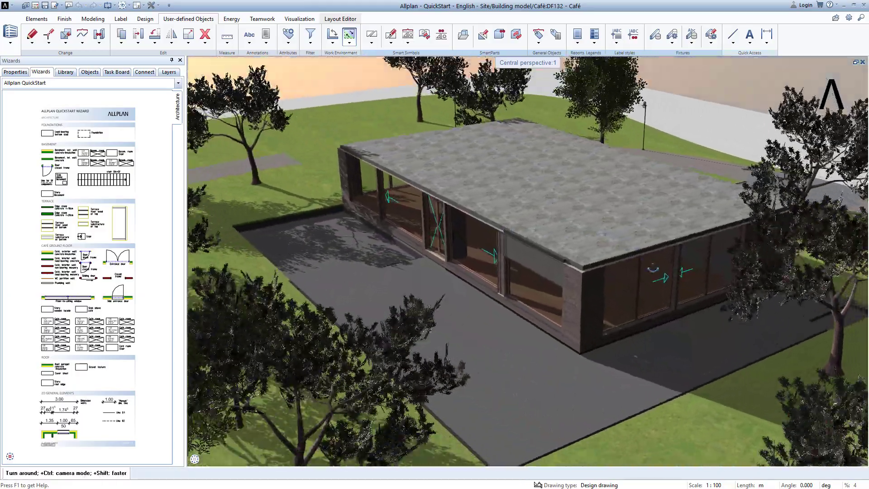
Step: Move in through the café's glazed facade and examine the interior with its floor, partition walls and window shadows
{"action": "left_click_drag", "start_coordinate": [653, 269], "coordinate": [653, 286]}
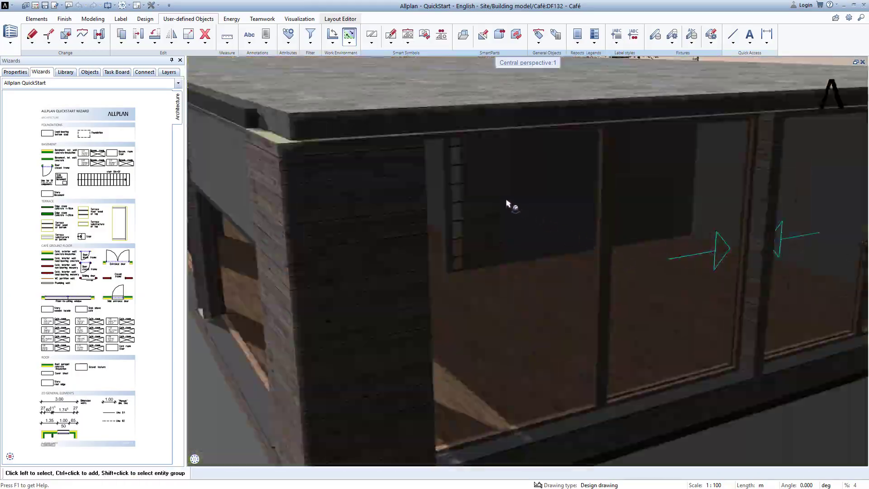
{"action": "left_click_drag", "start_coordinate": [506, 203], "coordinate": [575, 214]}
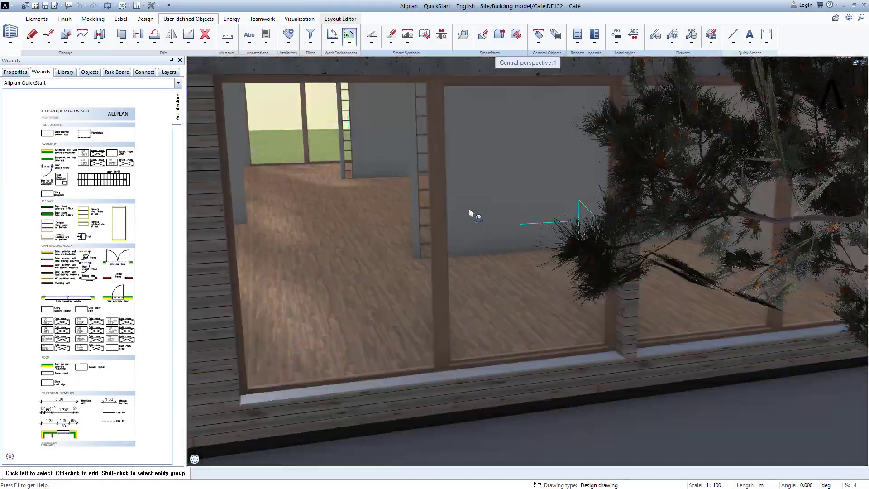
{"action": "middle_click_drag", "start_coordinate": [469, 209], "coordinate": [594, 272]}
{"action": "left_click_drag", "start_coordinate": [420, 162], "coordinate": [449, 191]}
{"action": "scroll", "coordinate": [446, 189], "scroll_direction": "up", "scroll_amount": 4}
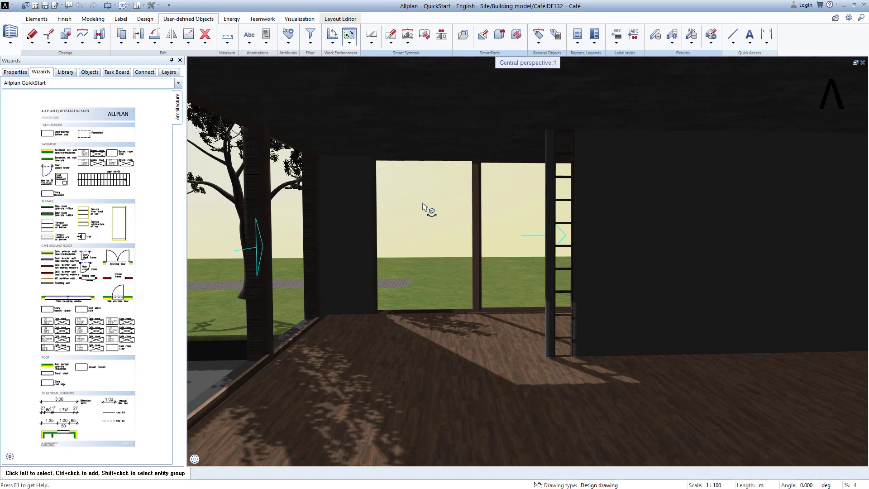
{"action": "left_click_drag", "start_coordinate": [423, 206], "coordinate": [470, 223]}
{"action": "middle_click_drag", "start_coordinate": [470, 223], "coordinate": [432, 155]}
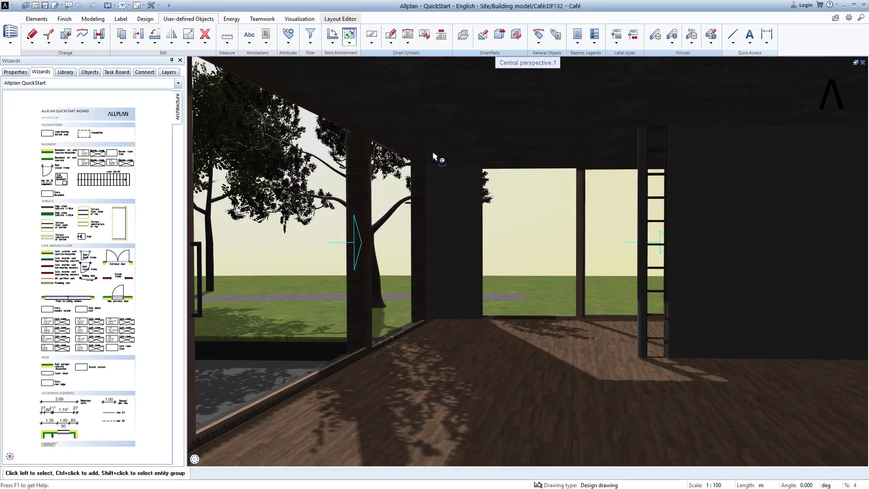